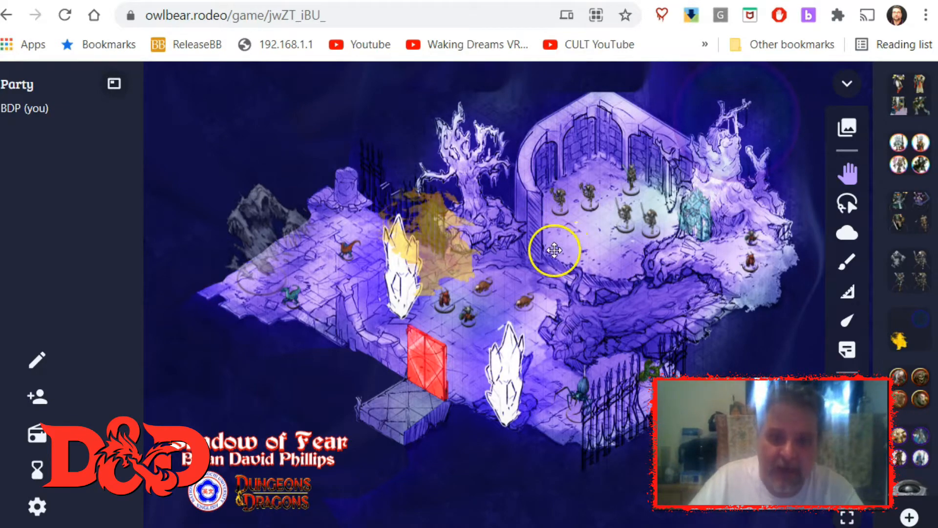
Examine the rat and horned demon tokens in the map's central area and the feathered dinosaur token beyond the white crystal.
scroll(550, 250, "up", 3)
scroll(554, 231, "up", 4)
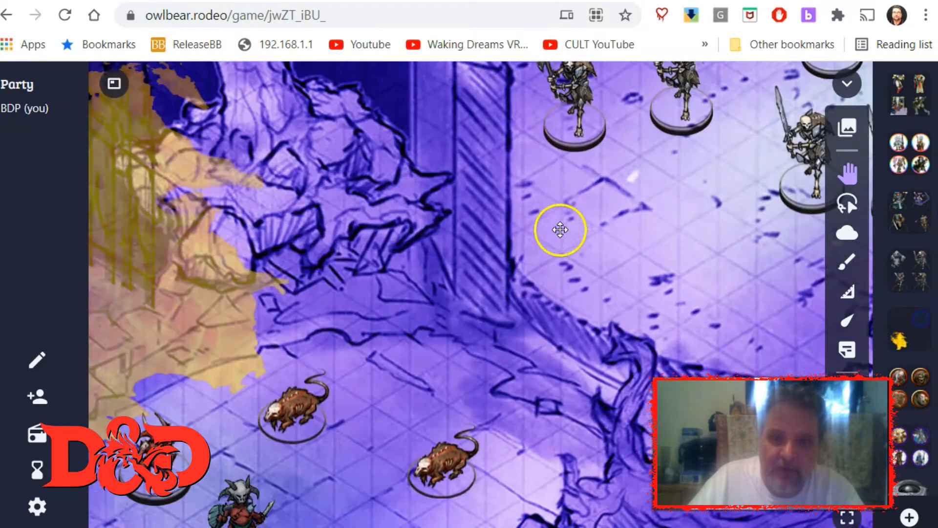
left_click_drag(371, 442, 522, 228)
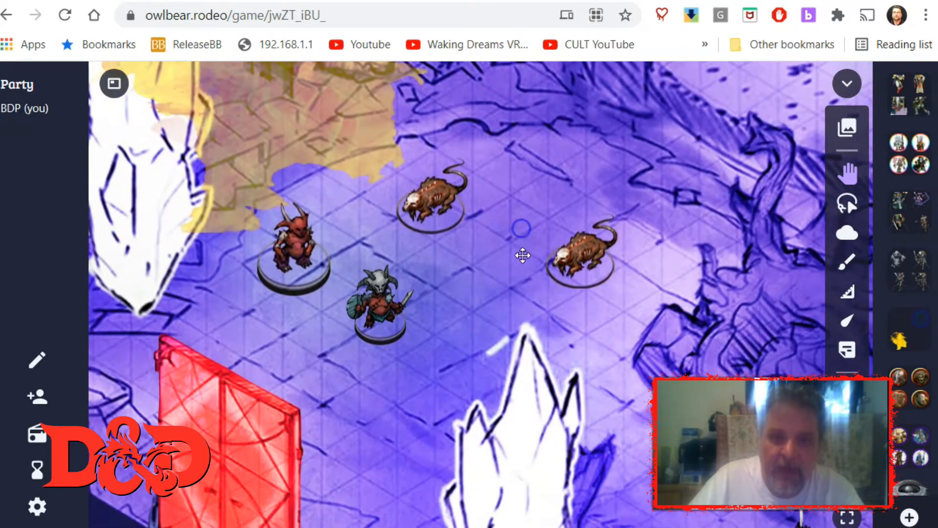
scroll(505, 268, "up", 2)
left_click_drag(587, 236, 337, 391)
left_click_drag(748, 175, 887, 142)
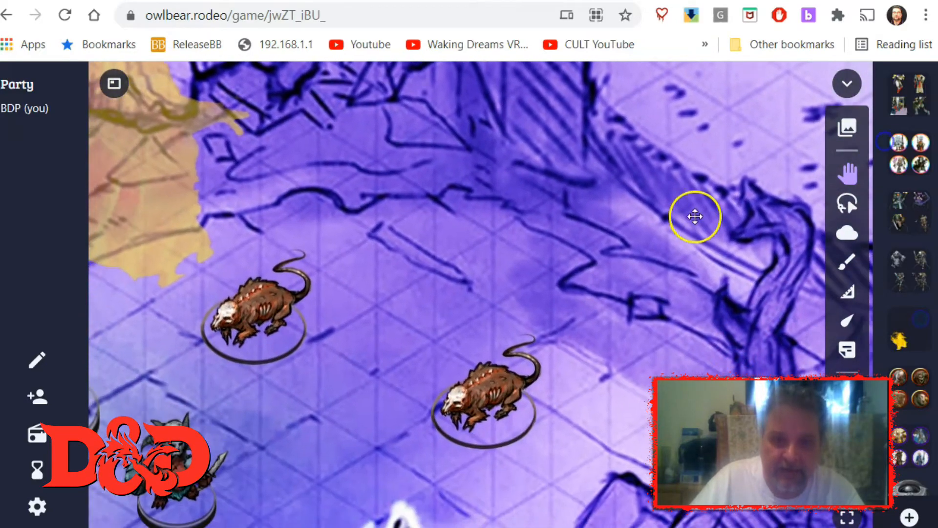
left_click_drag(375, 385, 643, 218)
left_click_drag(515, 289, 731, 214)
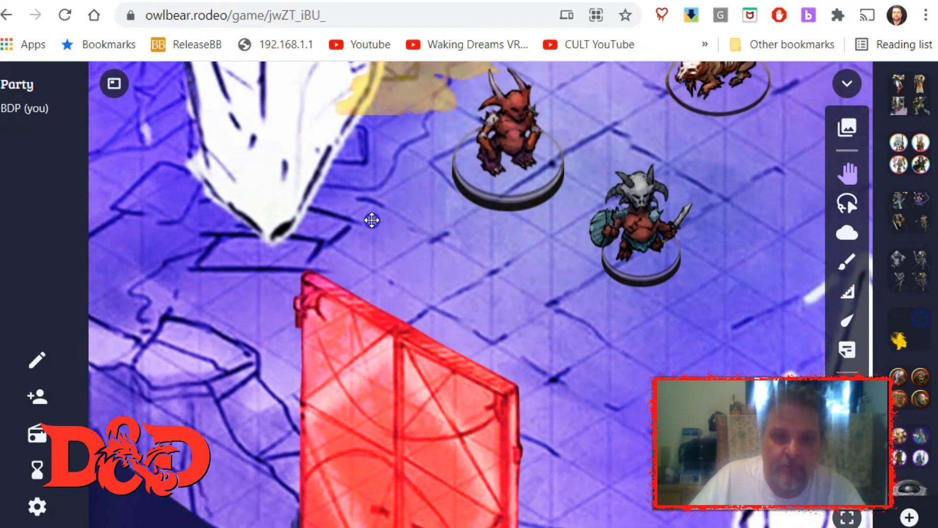
left_click_drag(373, 218, 559, 320)
left_click_drag(264, 151, 451, 372)
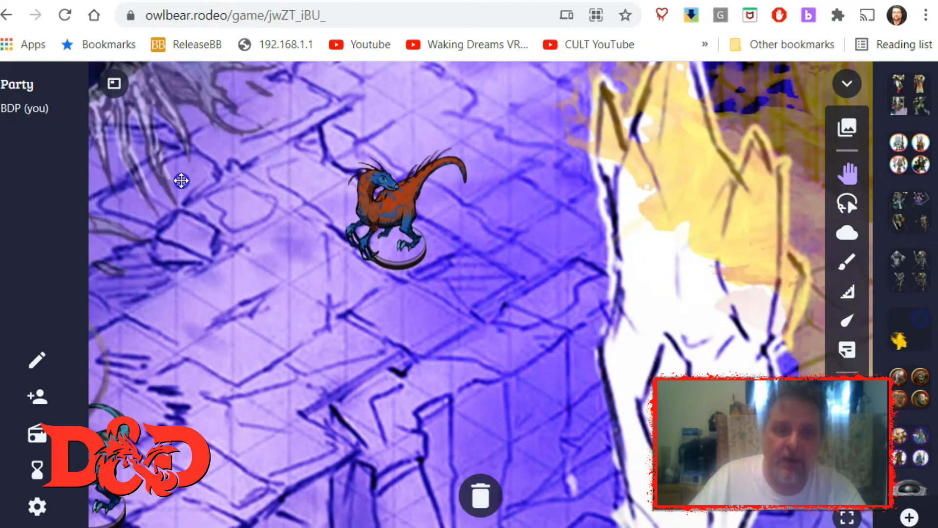
left_click_drag(308, 224, 120, 279)
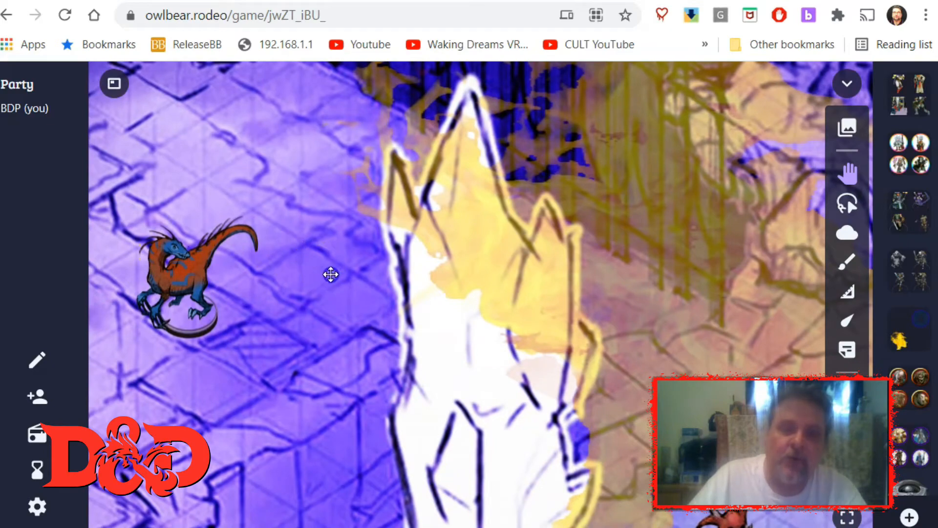
Examine the area from the yellow-tinted crystal to the red double door and its stone landing, ending with the whole map.
left_click_drag(331, 275, 32, 186)
left_click_drag(678, 225, 159, 114)
left_click_drag(630, 262, 643, 83)
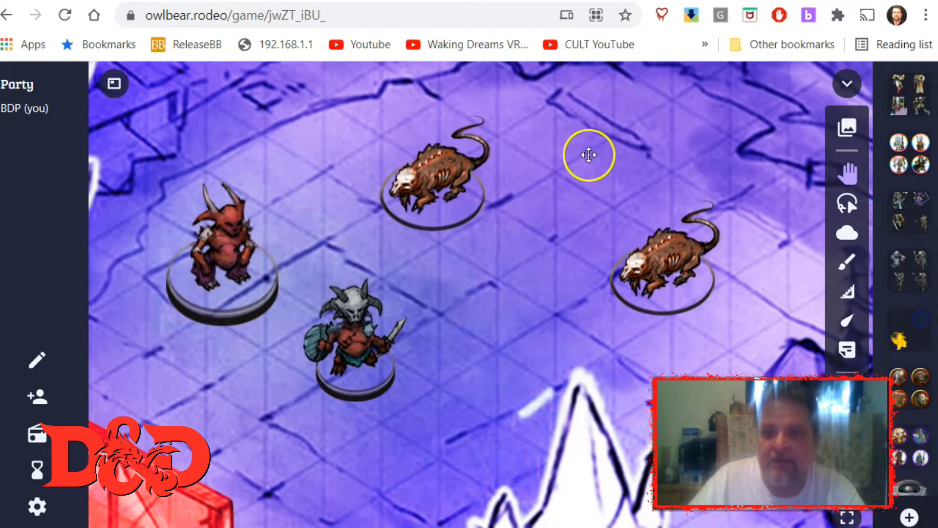
left_click_drag(463, 340, 570, 254)
left_click_drag(471, 355, 567, 160)
left_click_drag(303, 389, 393, 309)
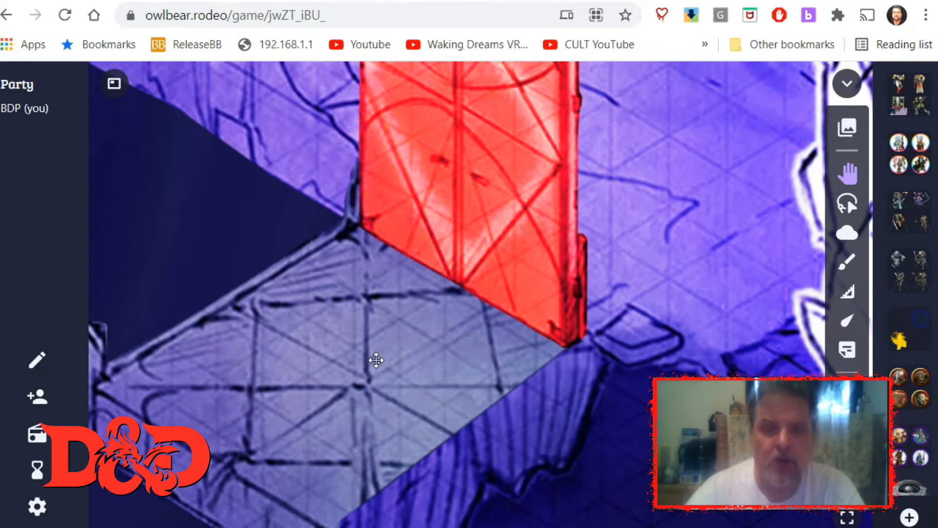
scroll(388, 336, "down", 3)
scroll(402, 314, "down", 5)
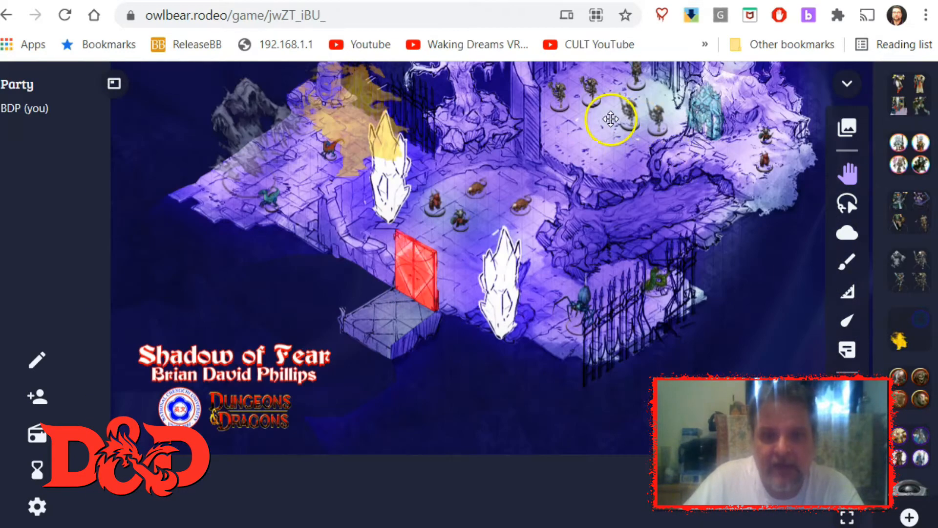
left_click_drag(610, 119, 562, 235)
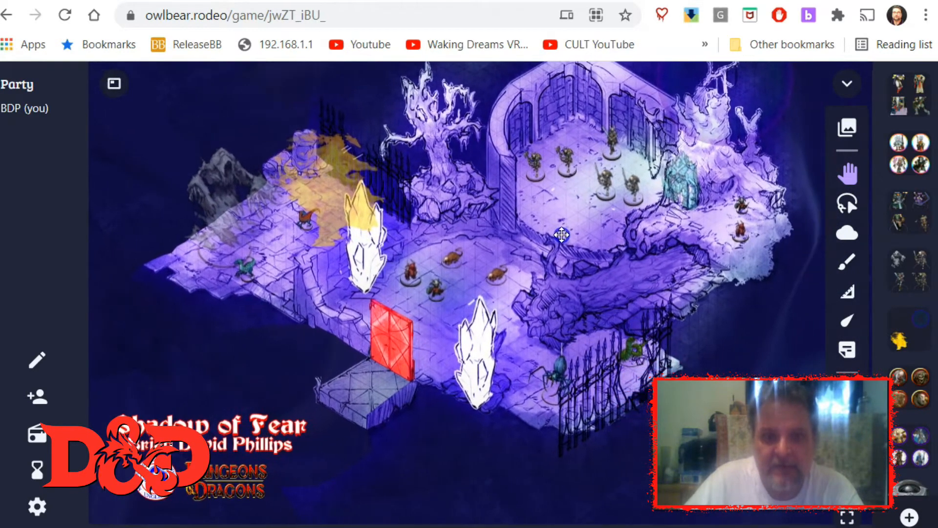
left_click(578, 266)
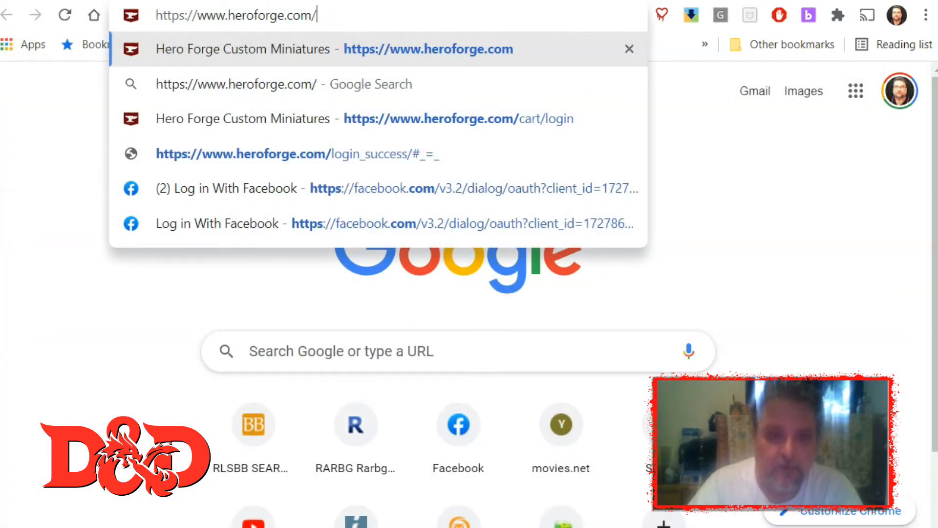
key("Return")
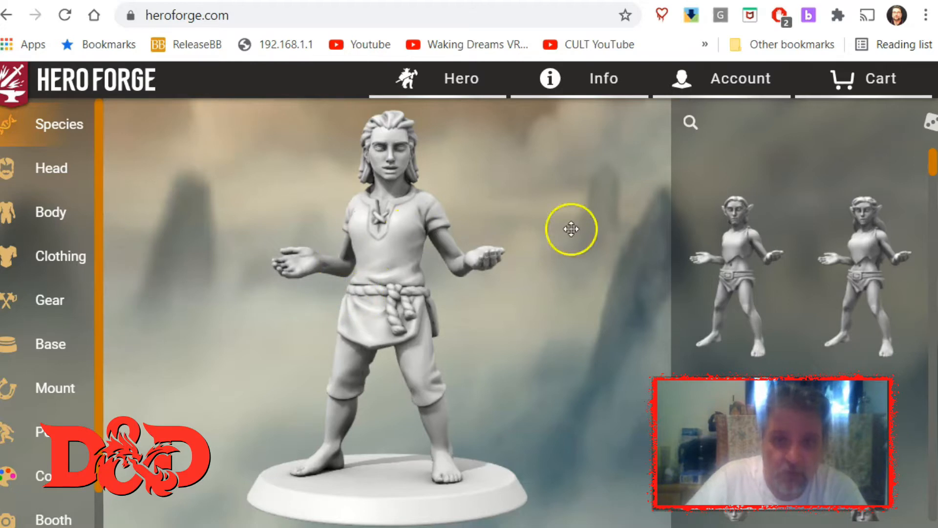
left_click(844, 246)
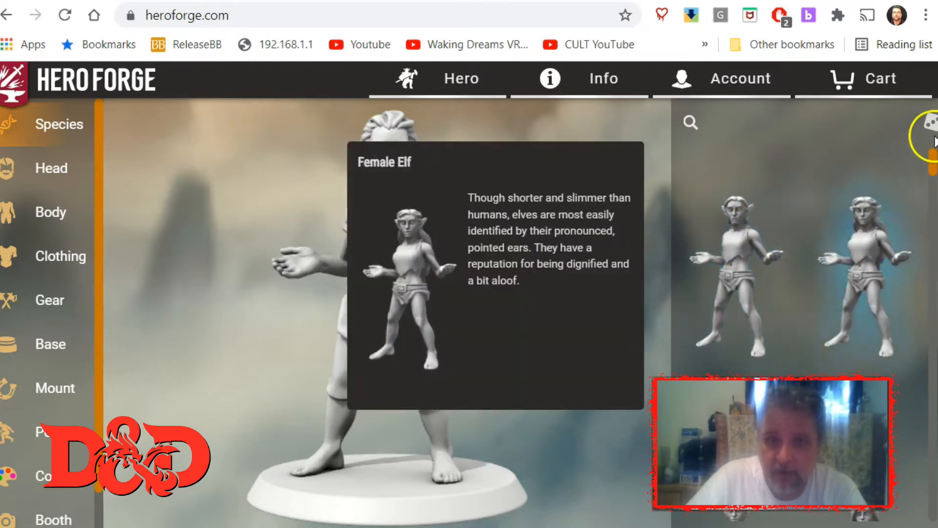
left_click_drag(931, 166, 933, 104)
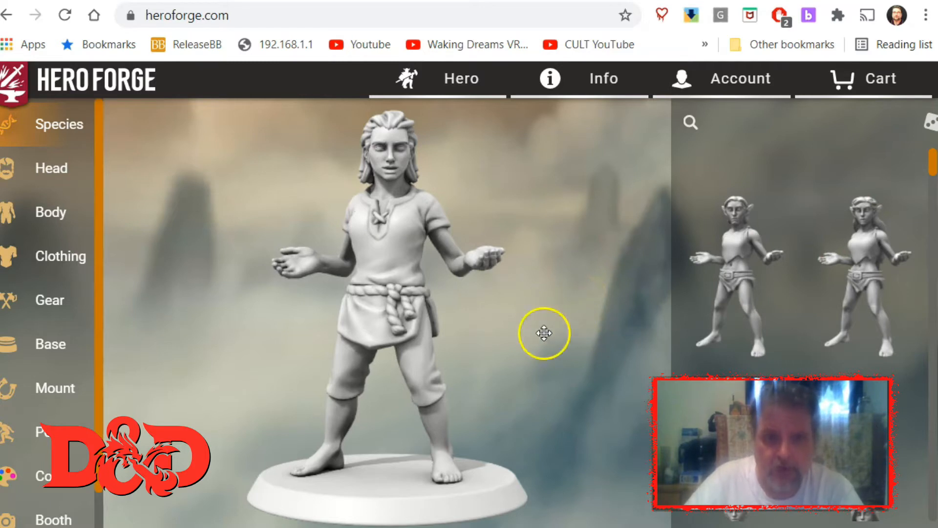
Try the Round Features face on the figure and switch back to Heroic Features.
left_click(42, 171)
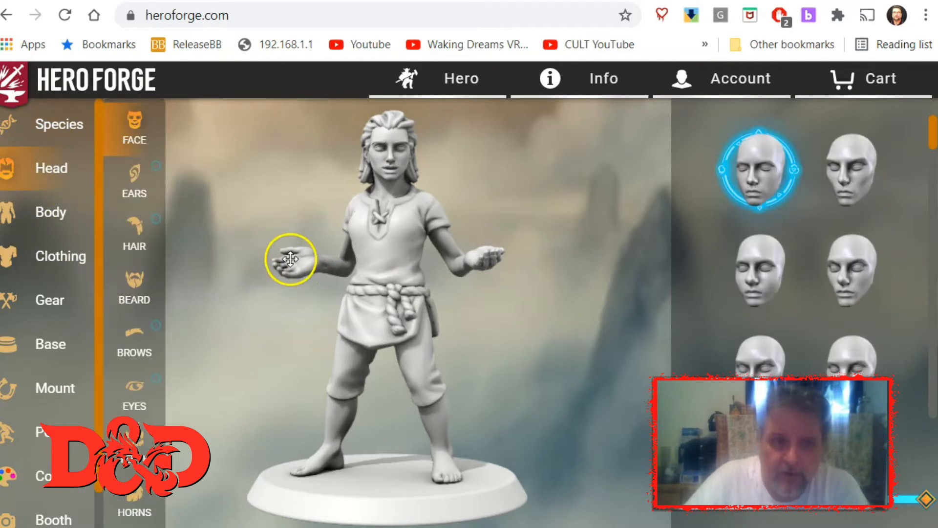
mouse_move(739, 246)
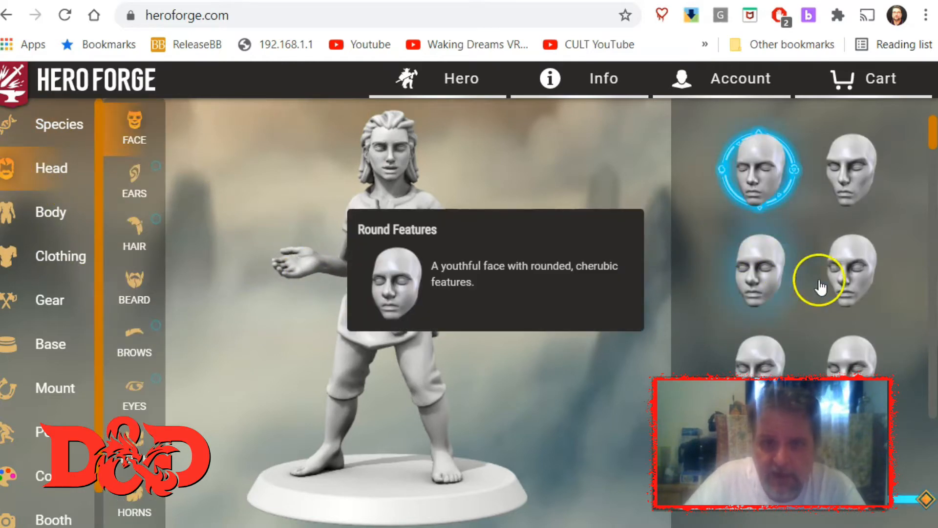
left_click(762, 282)
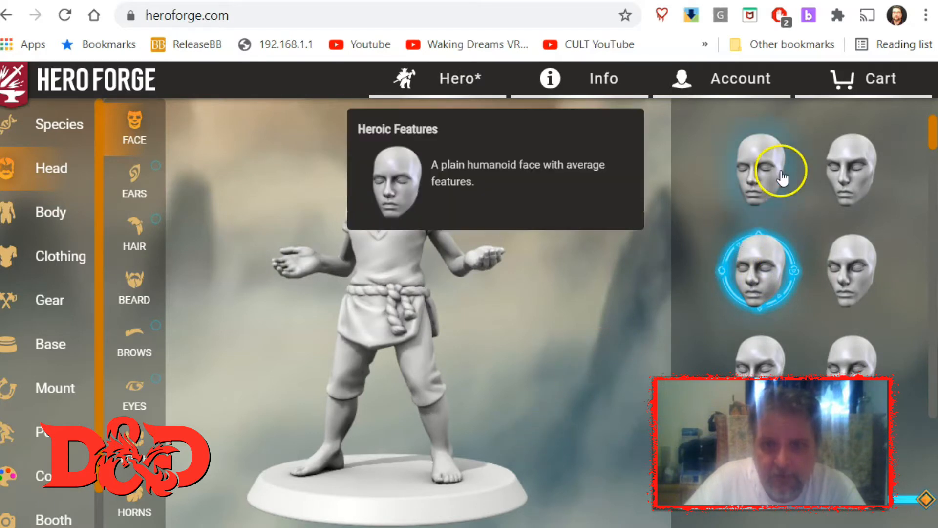
left_click(778, 176)
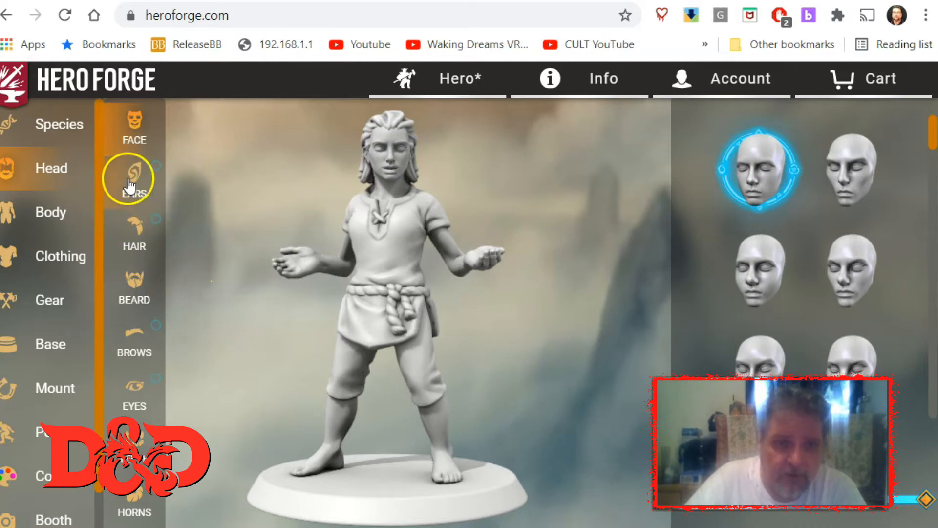
Look through the hair styles available for the figure's head.
left_click(125, 235)
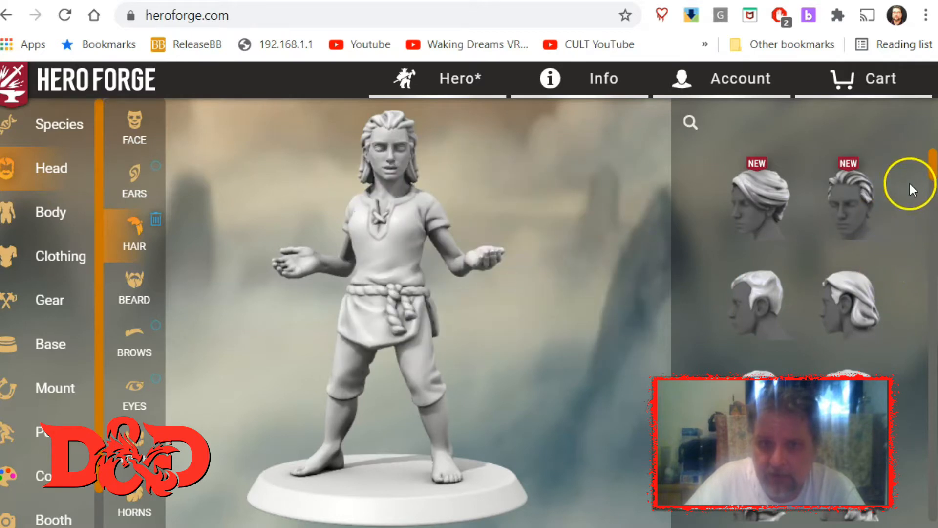
left_click_drag(931, 169, 921, 209)
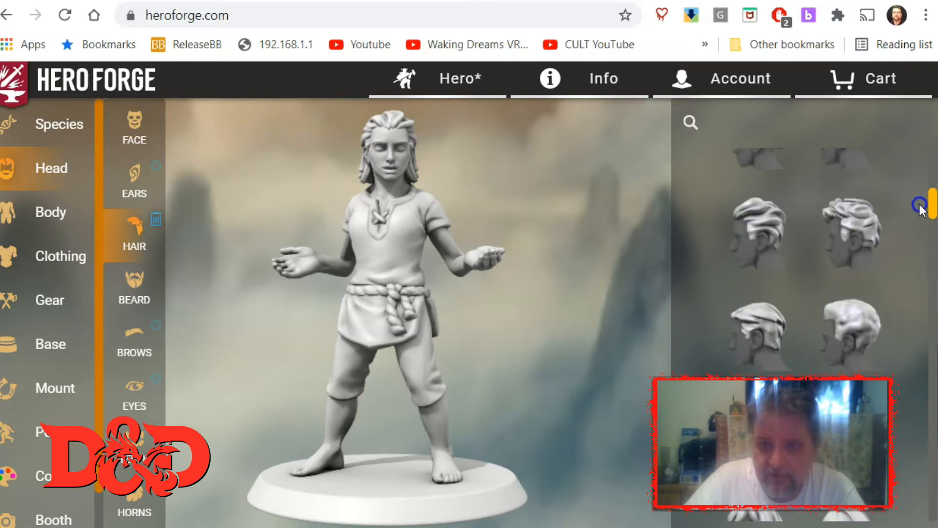
left_click_drag(913, 166, 911, 153)
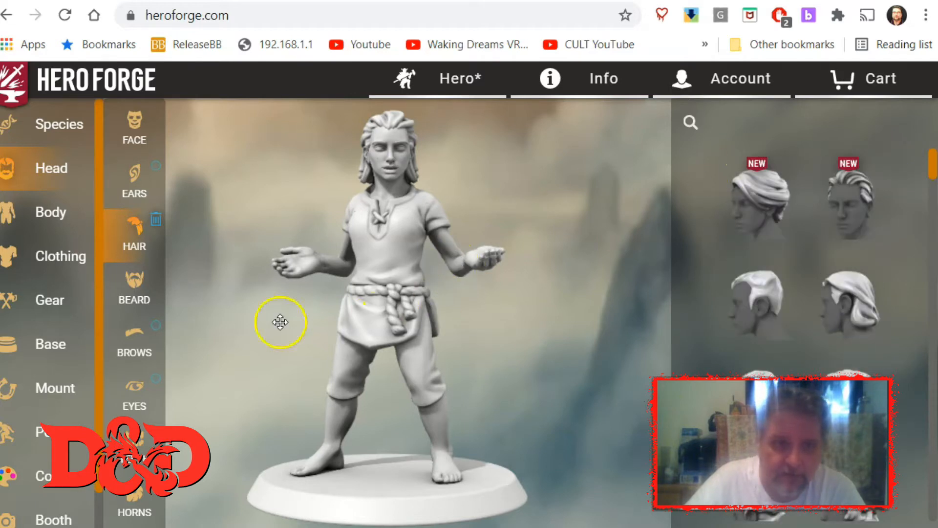
Try the alternative torso next to the Humanoid Torso and switch back to the Humanoid Torso.
left_click(38, 215)
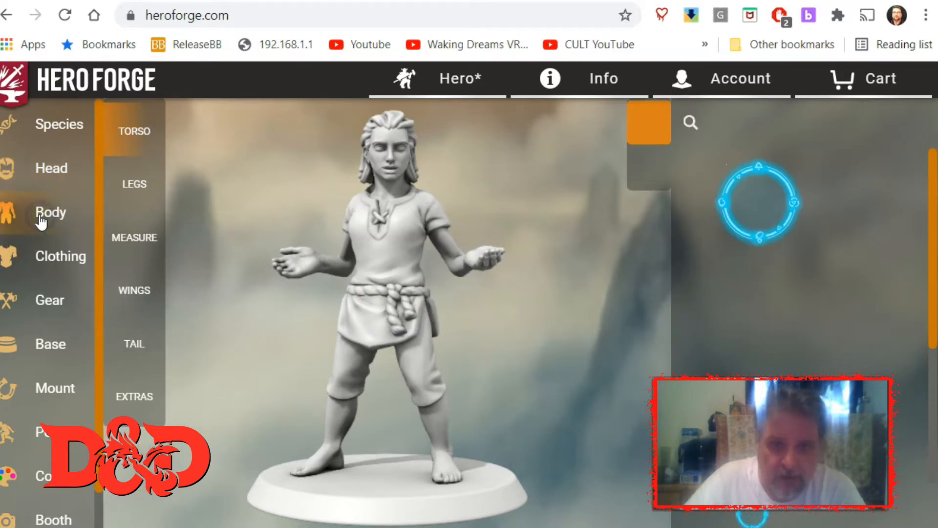
left_click(439, 247)
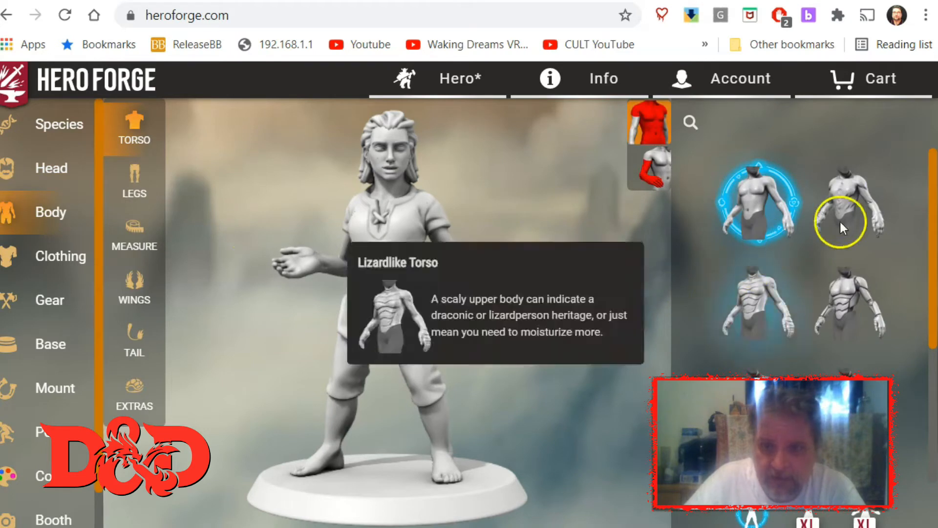
left_click(856, 211)
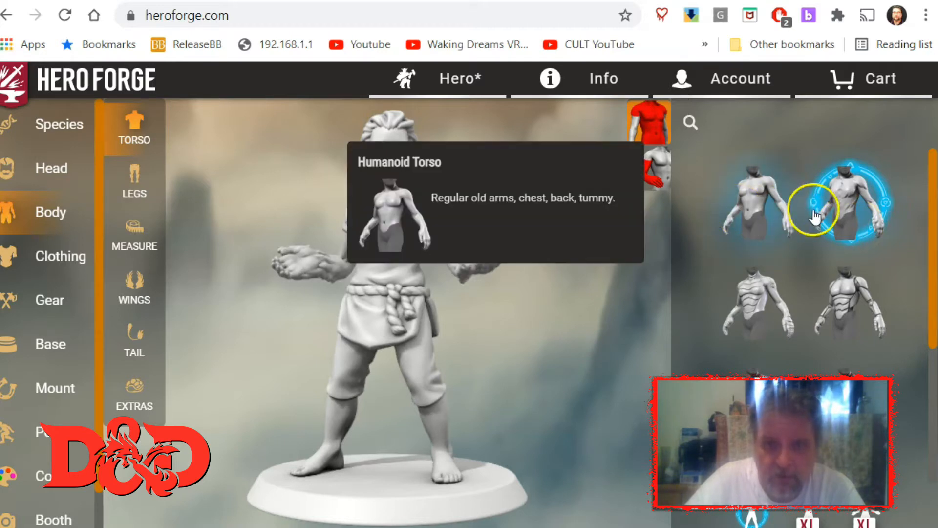
left_click(757, 211)
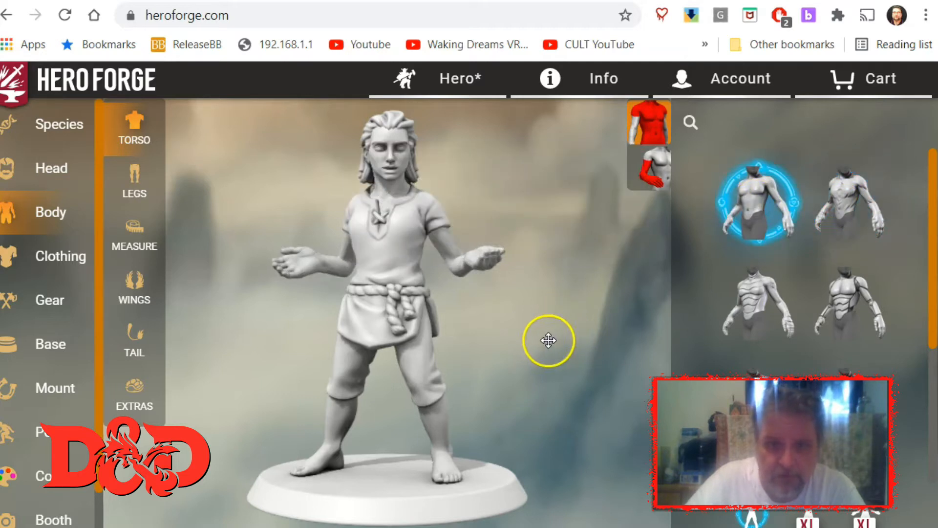
Dress the figure in the long-coat outfit with knee pads and replace its chest piece with the high-collared, wide-sleeved one.
left_click(62, 263)
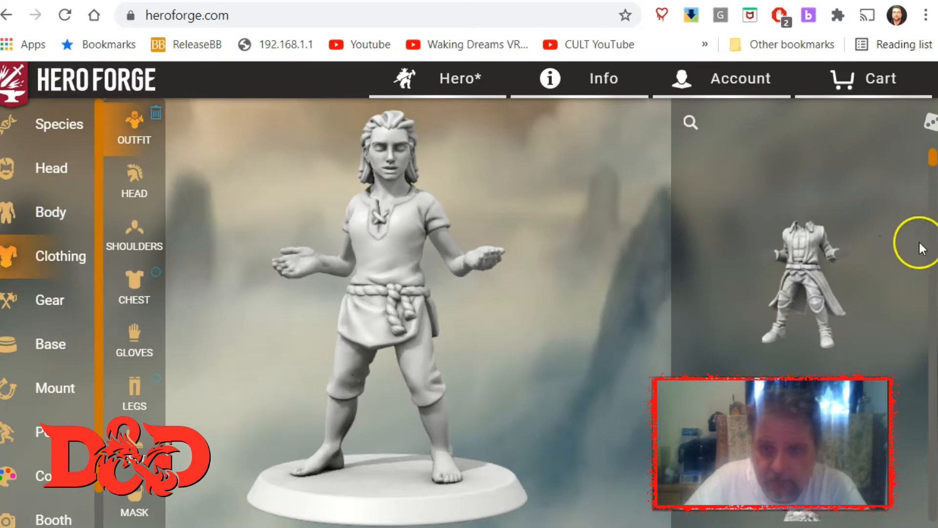
mouse_move(778, 275)
left_click(783, 274)
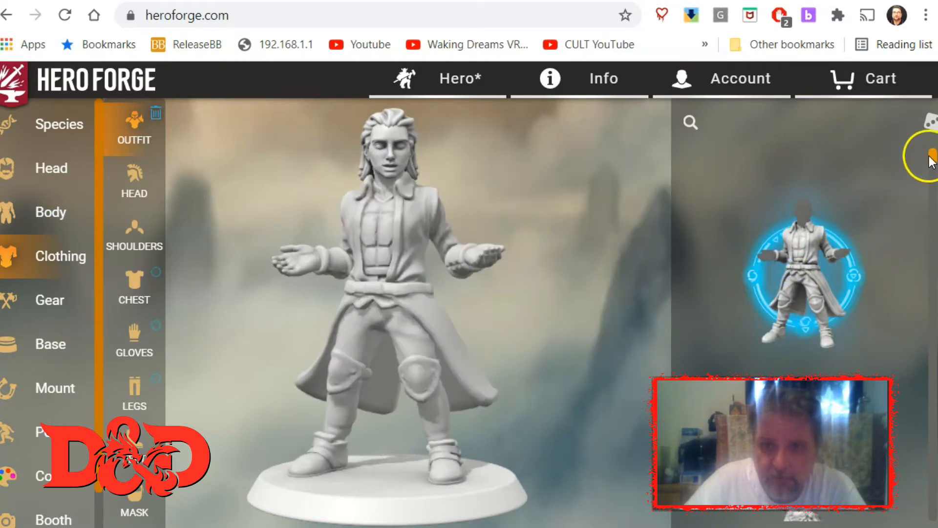
left_click(931, 183)
left_click_drag(931, 183, 920, 228)
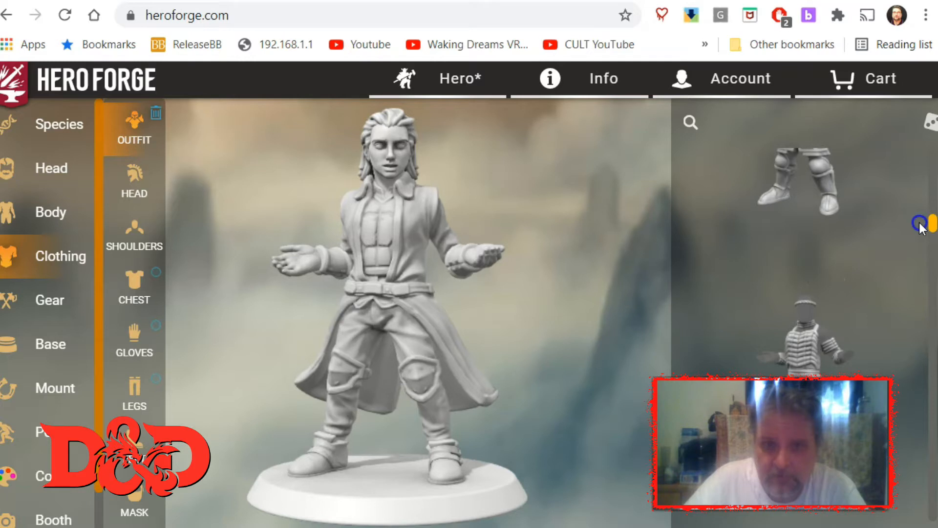
left_click_drag(920, 228, 932, 135)
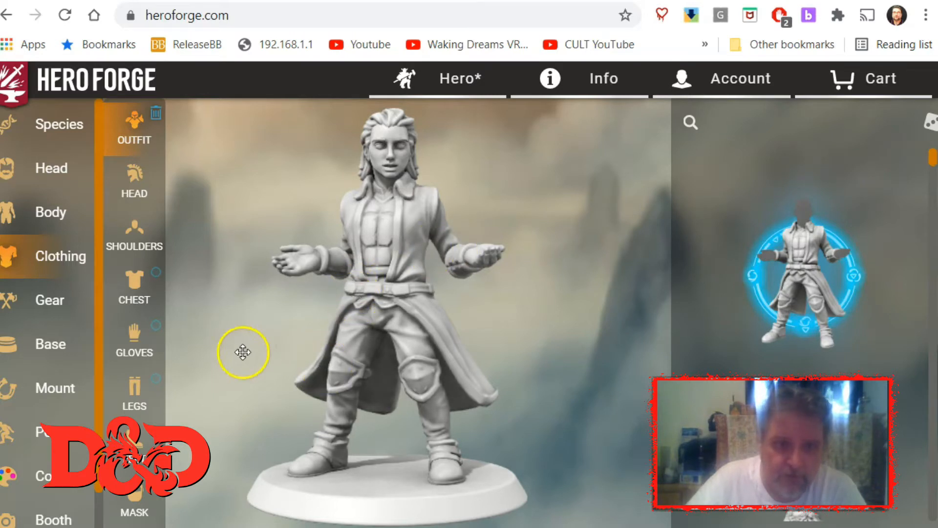
left_click(126, 295)
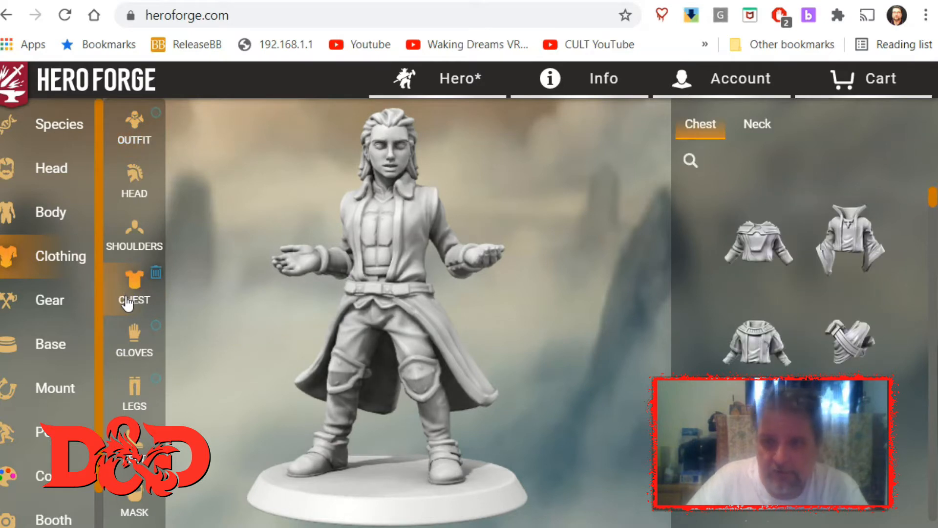
left_click(870, 246)
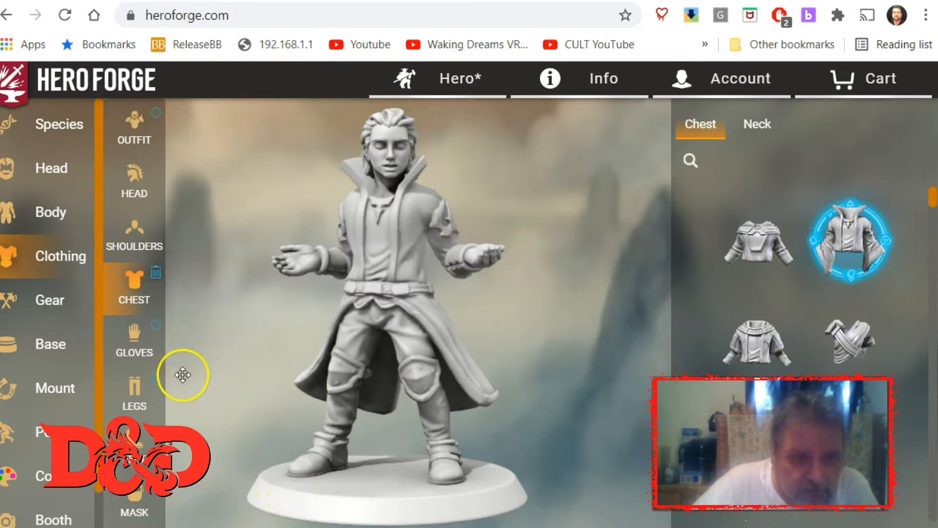
Place the slightly curved Dagger from the shortblade gear in the figure's left hand.
left_click(28, 311)
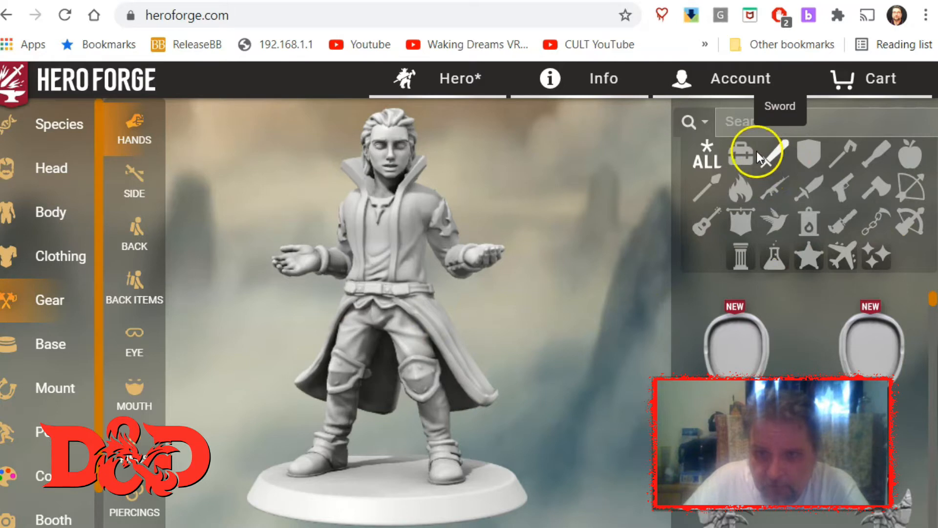
left_click(811, 193)
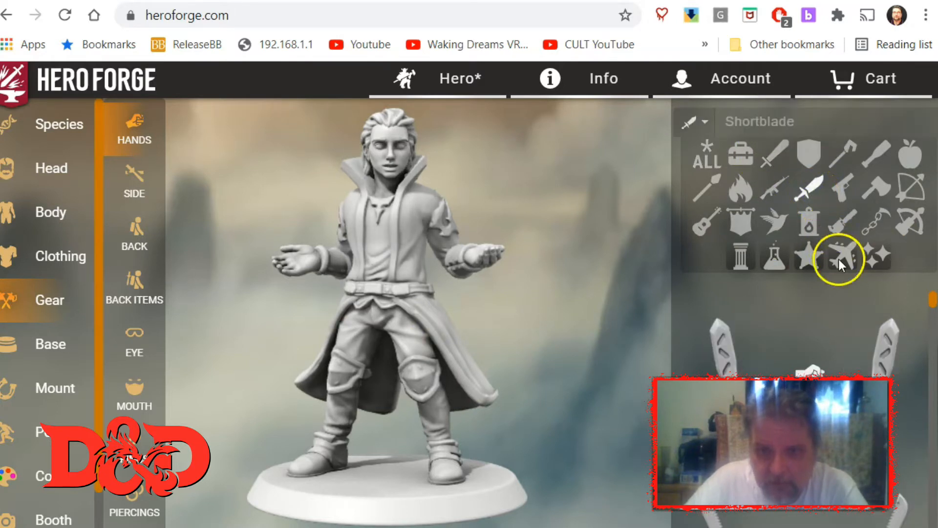
left_click_drag(935, 297, 928, 340)
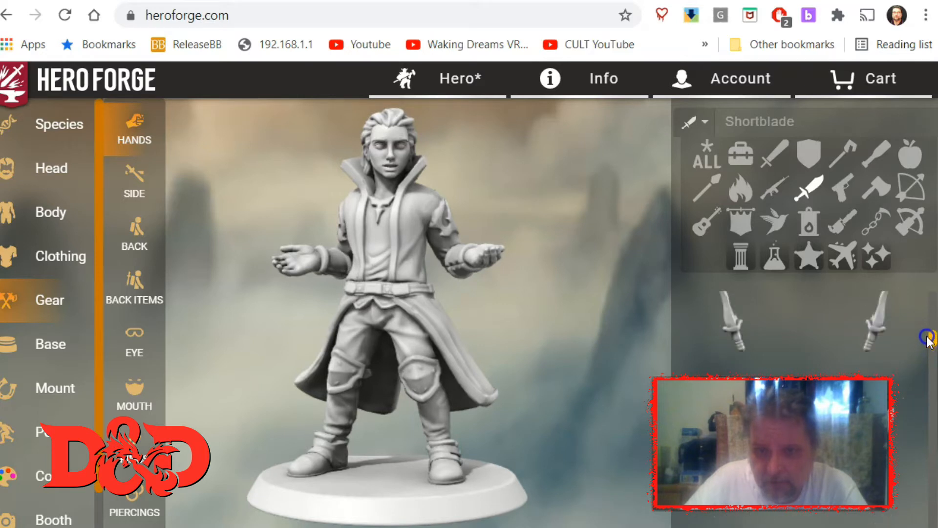
mouse_move(737, 332)
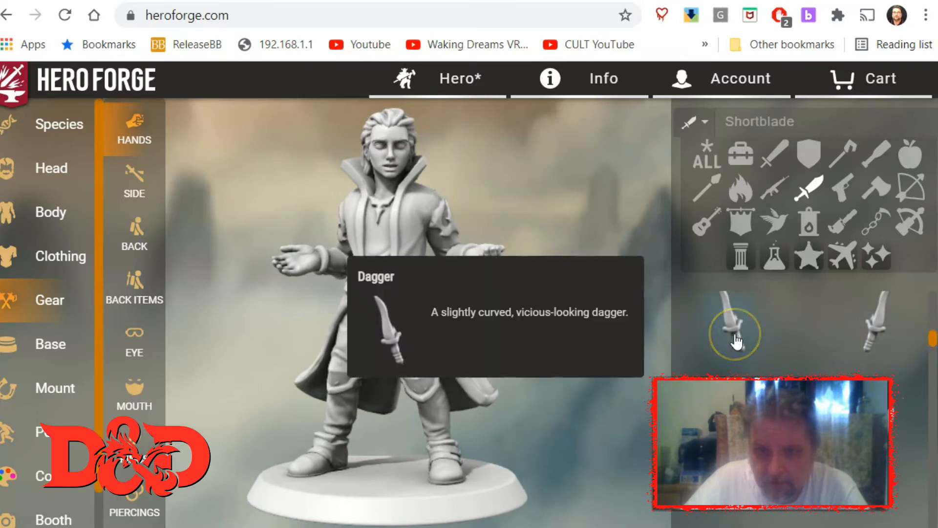
left_click(864, 335)
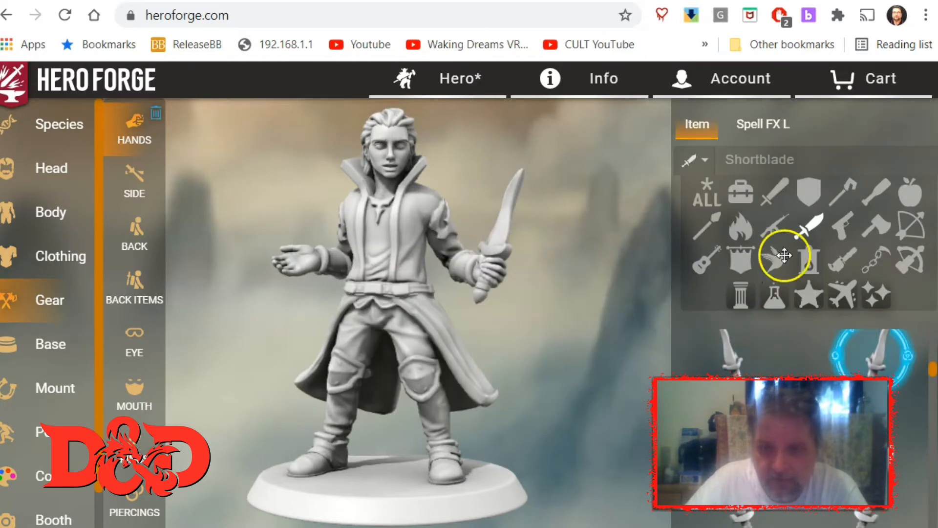
Try the Sultan's Scimitar in the figure's right hand and replace it with the broad, curved sword with an ornate guard.
left_click(779, 198)
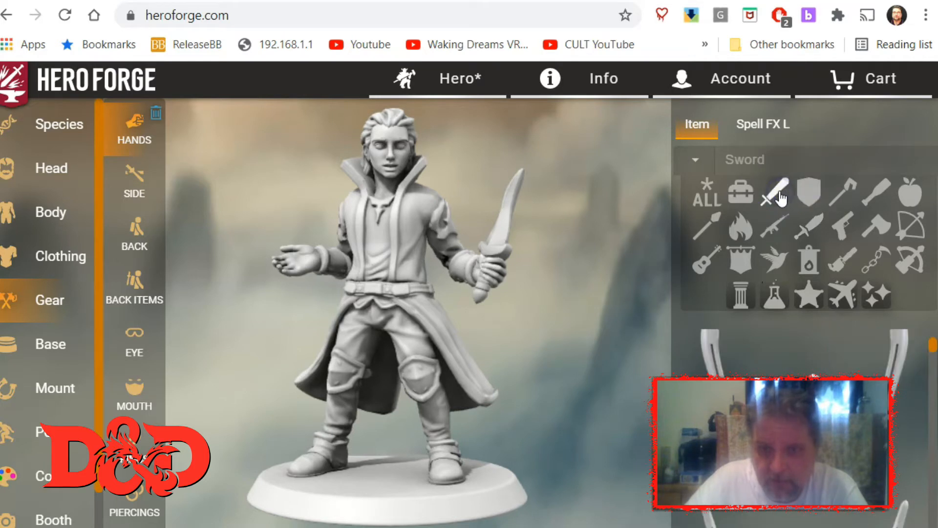
mouse_move(714, 364)
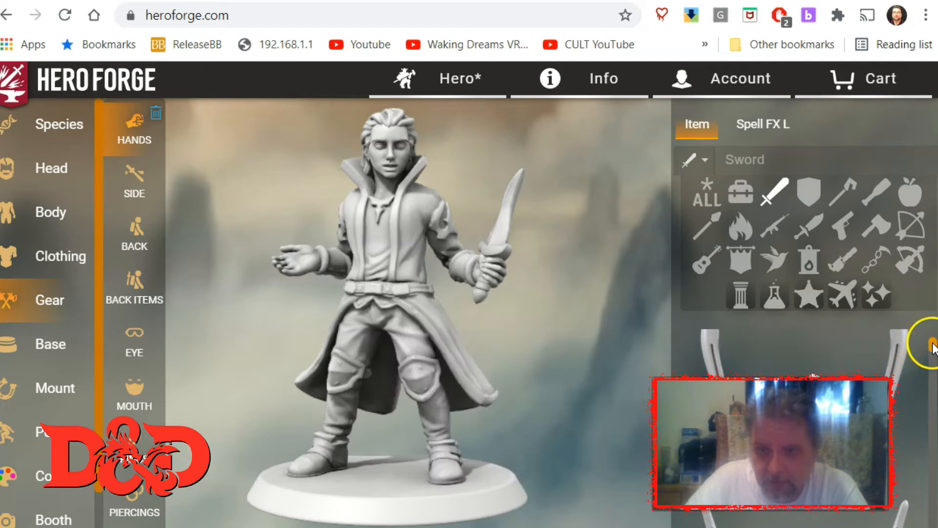
left_click_drag(934, 349, 931, 429)
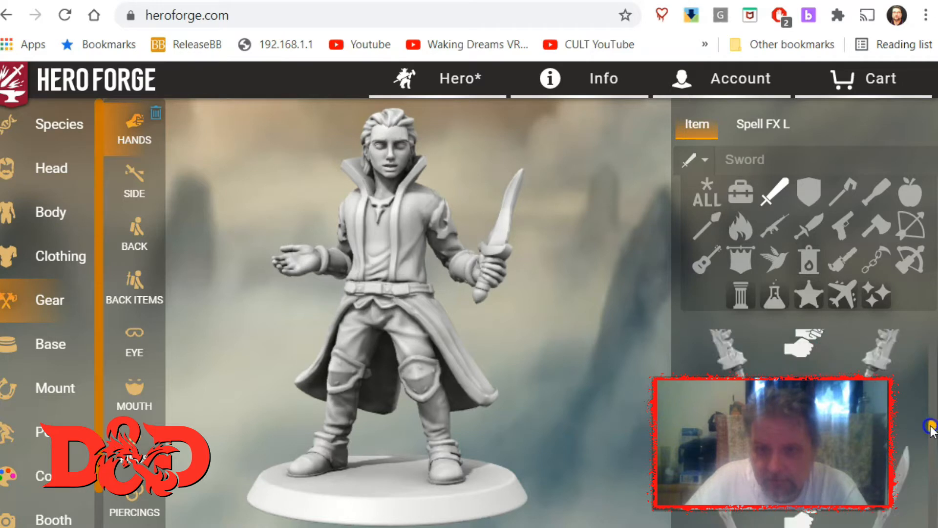
scroll(931, 439, "down", 3)
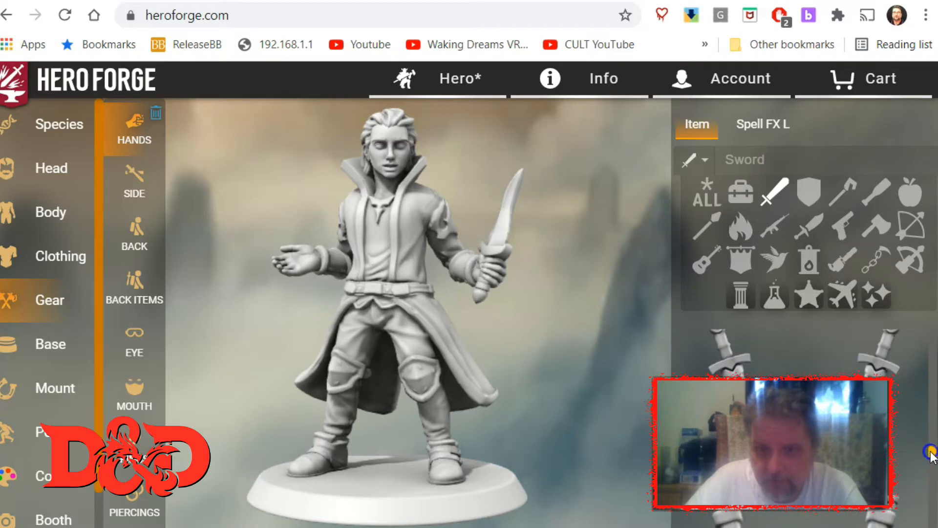
scroll(926, 420, "up", 3)
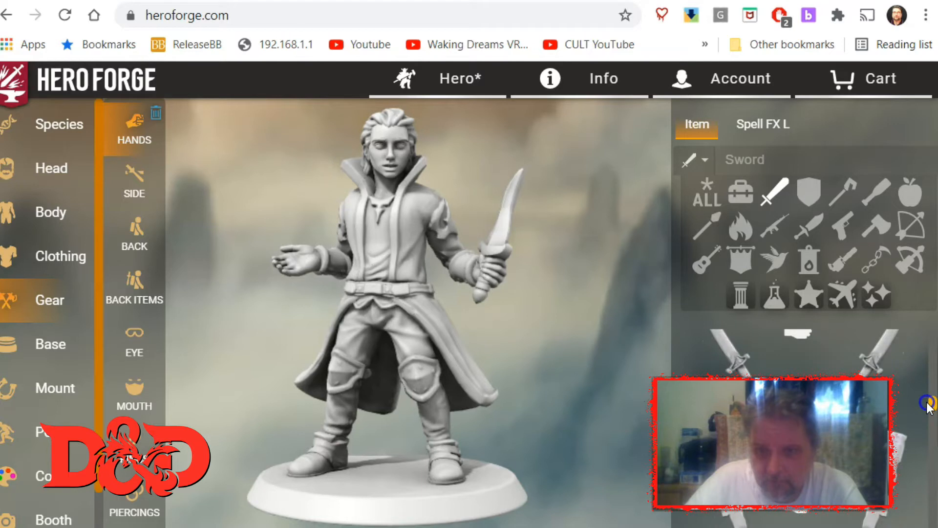
mouse_move(850, 372)
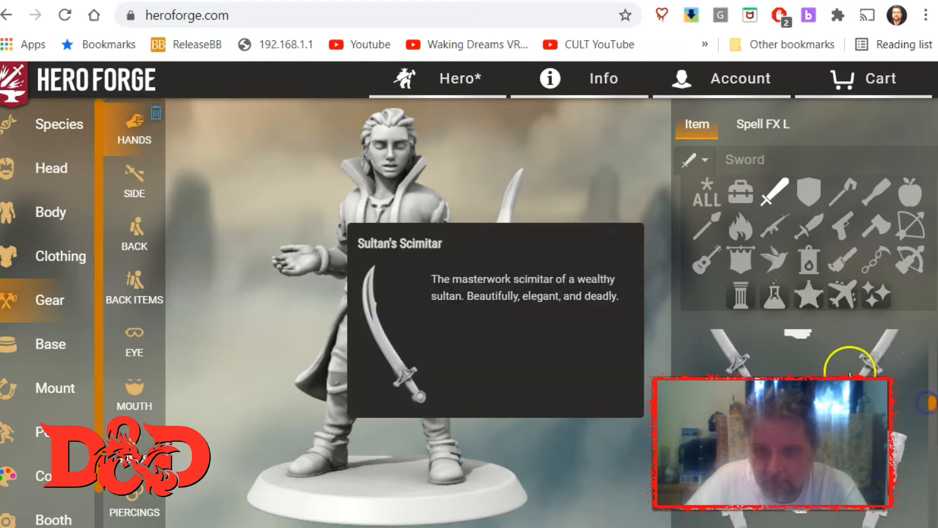
left_click(742, 364)
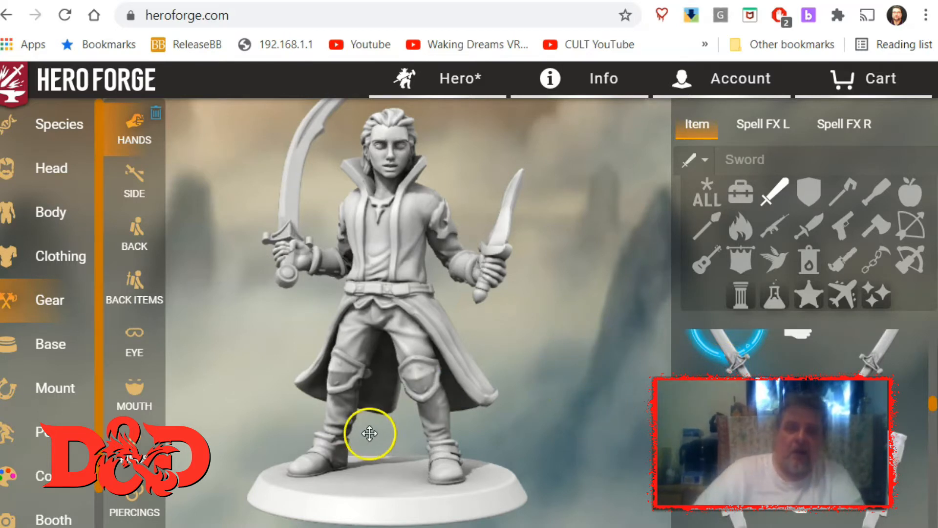
left_click(919, 346)
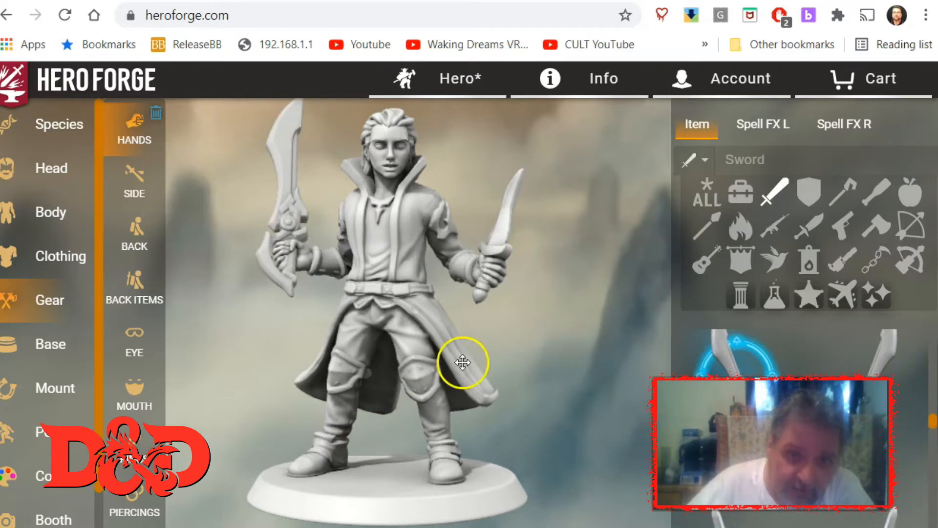
Try the small chin beard on the figure and replace it with the full beard with joined moustache and sideburns.
left_click(136, 391)
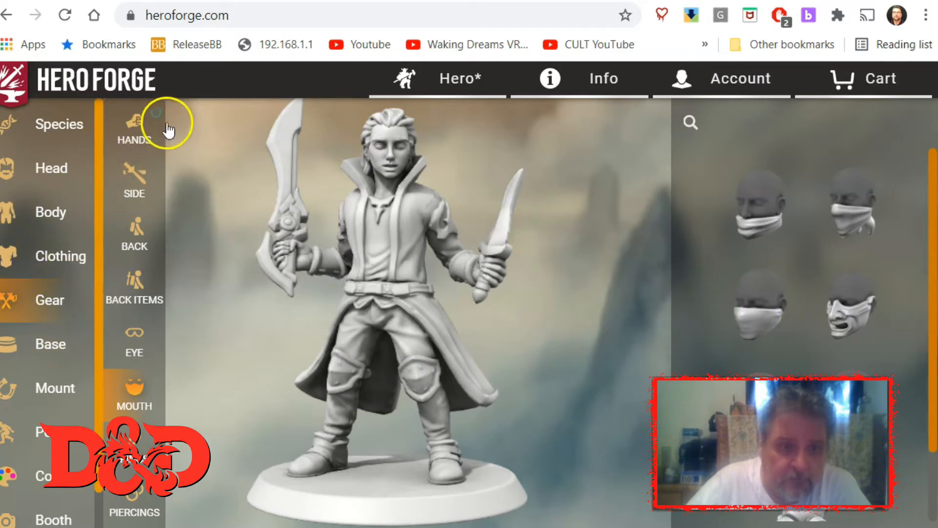
left_click(30, 171)
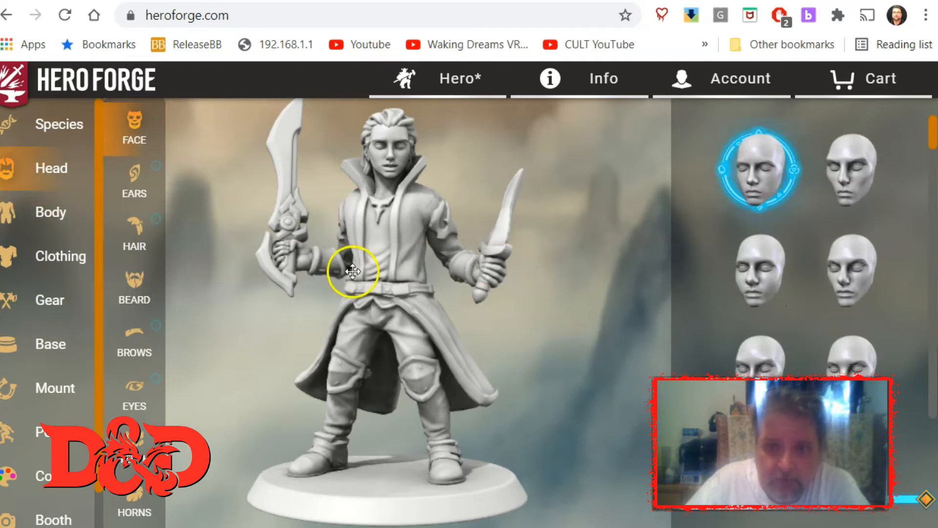
left_click(133, 291)
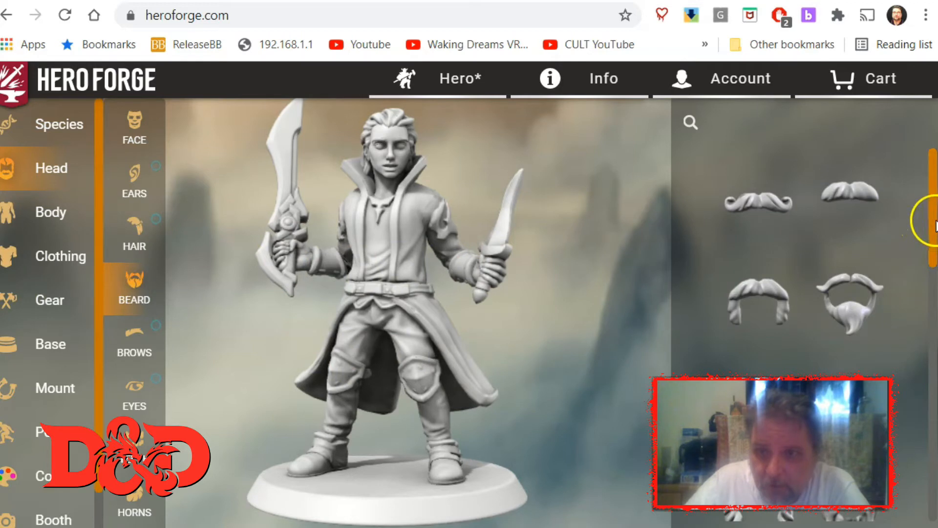
left_click_drag(933, 221, 924, 479)
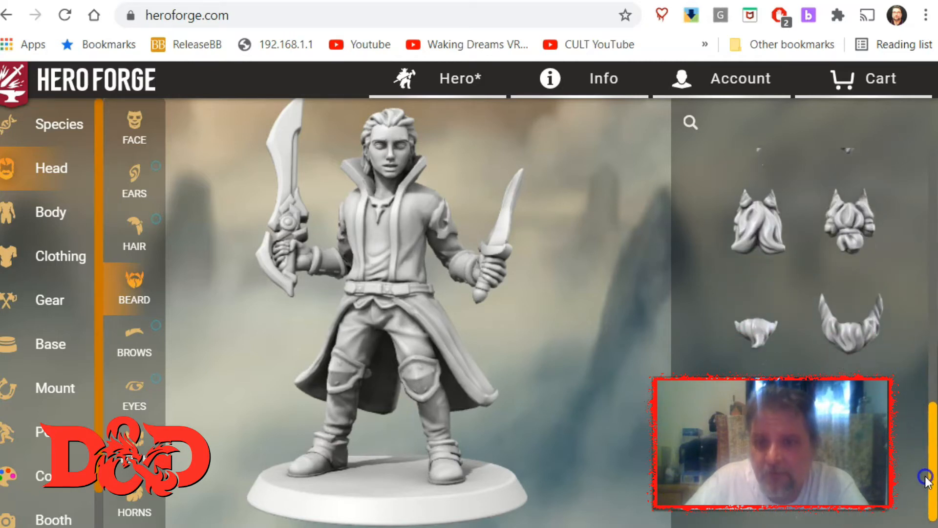
left_click(753, 336)
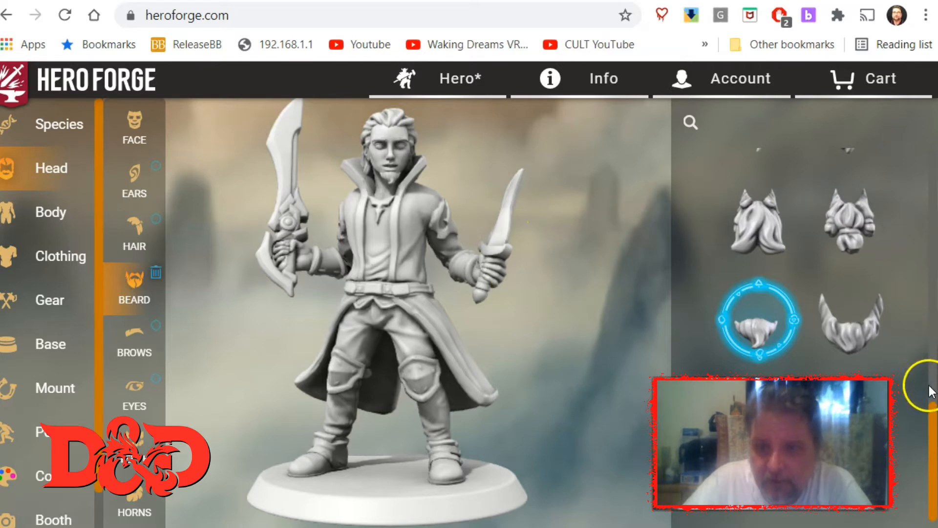
left_click_drag(934, 415, 934, 252)
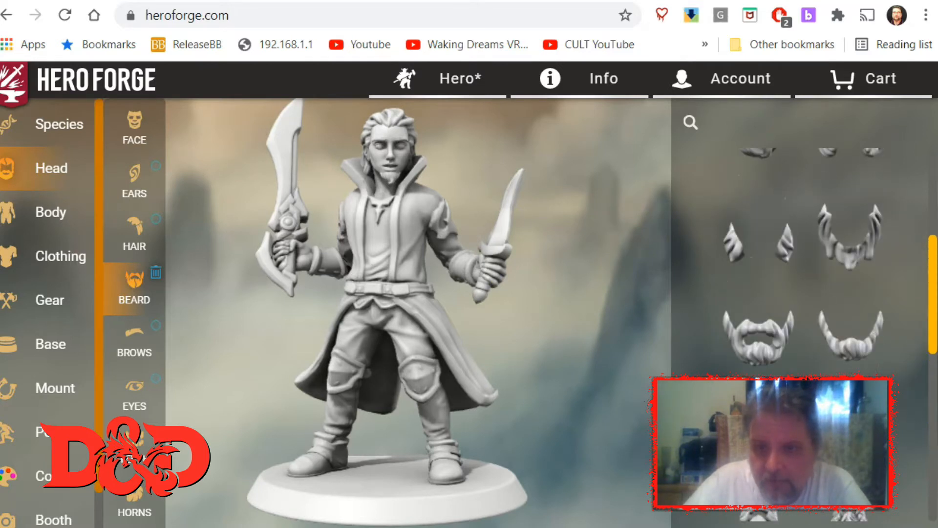
left_click(754, 334)
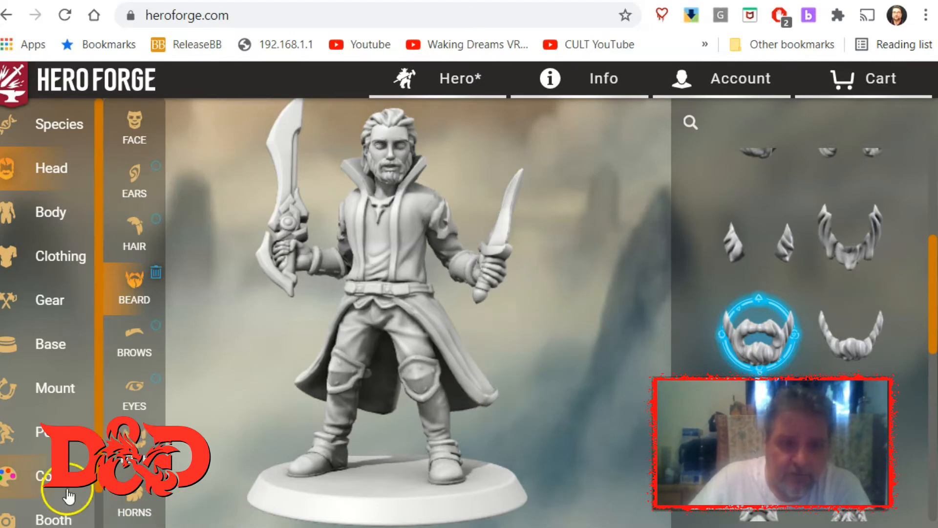
Color the figure with the red-haired, fair-skinned Human color preset.
left_click(47, 483)
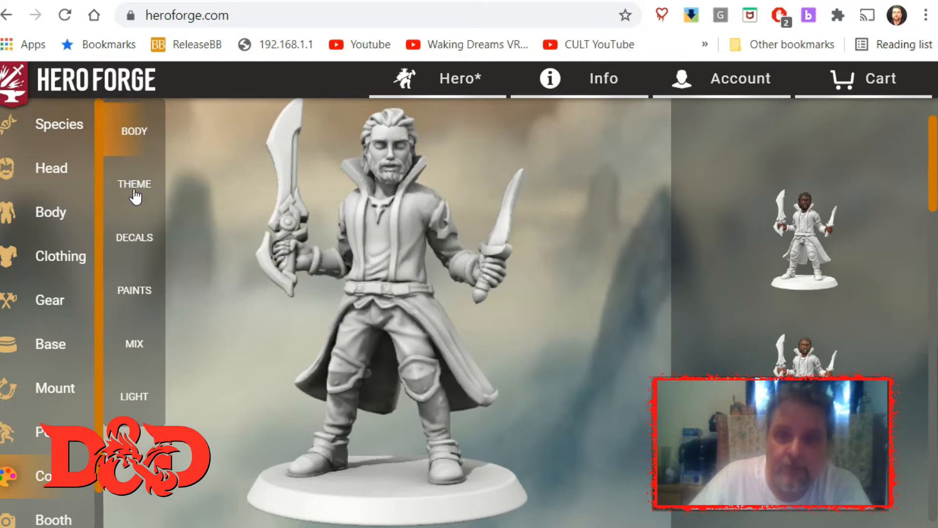
left_click(135, 196)
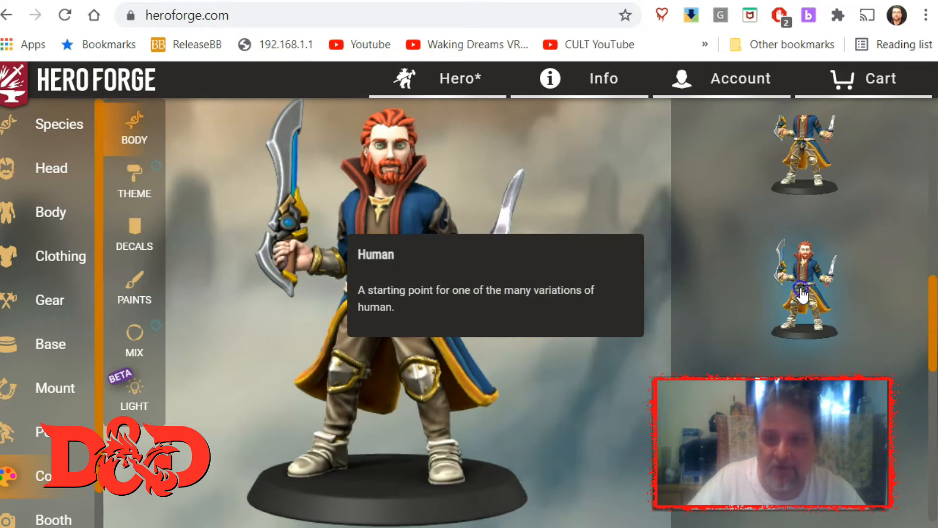
left_click(801, 292)
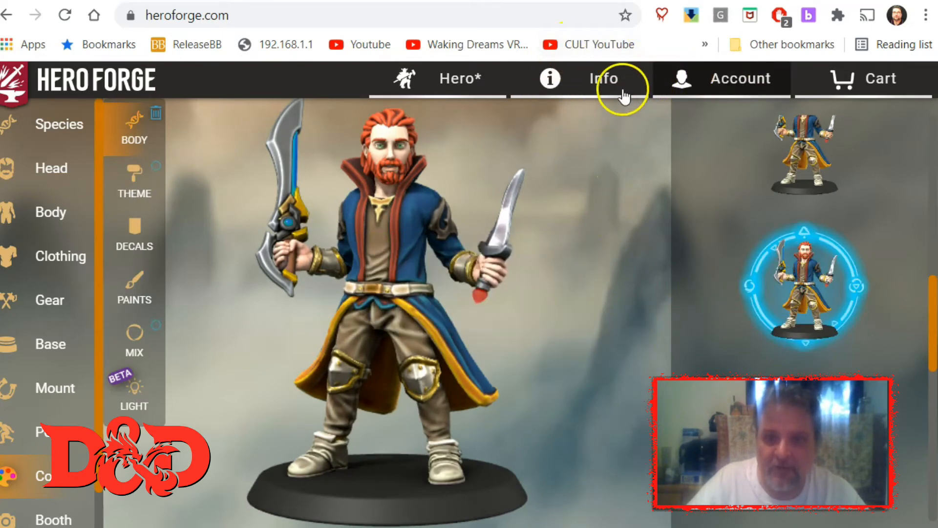
Save the hero under the character name Grungarr.
left_click(449, 91)
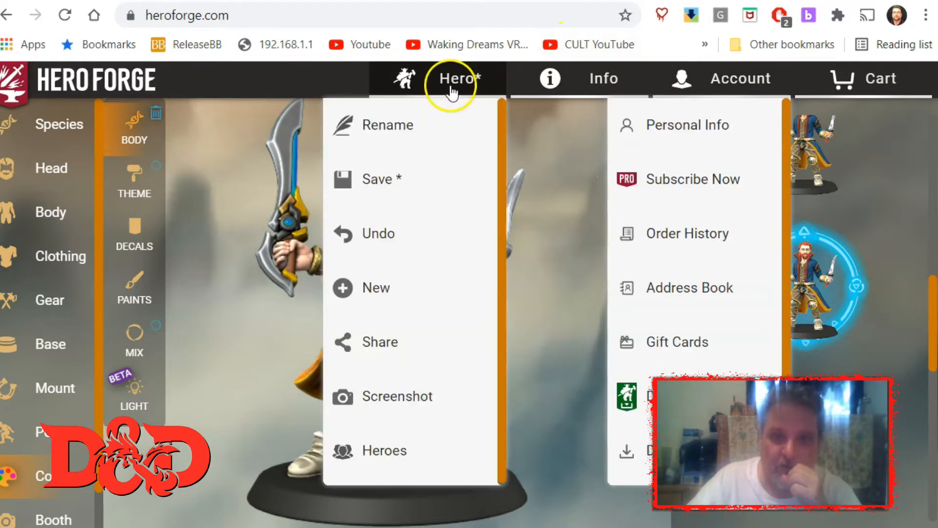
left_click(369, 190)
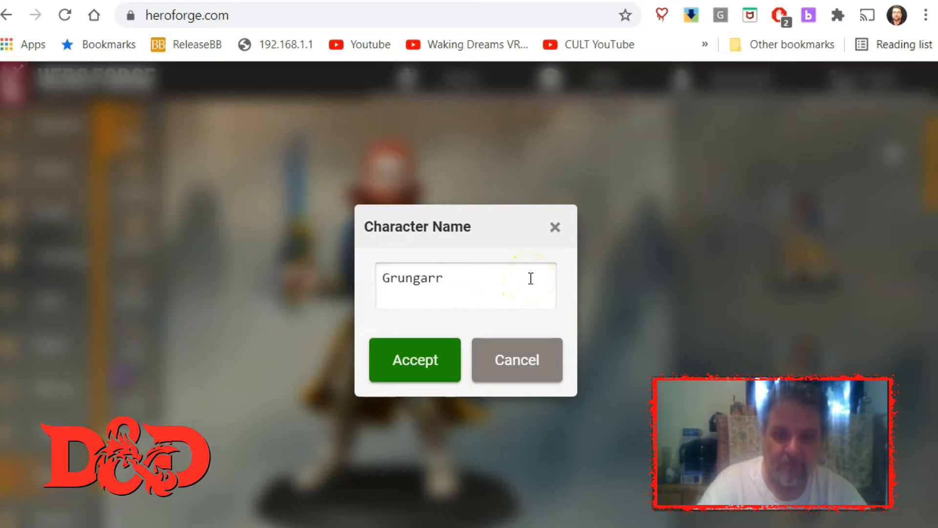
left_click(423, 365)
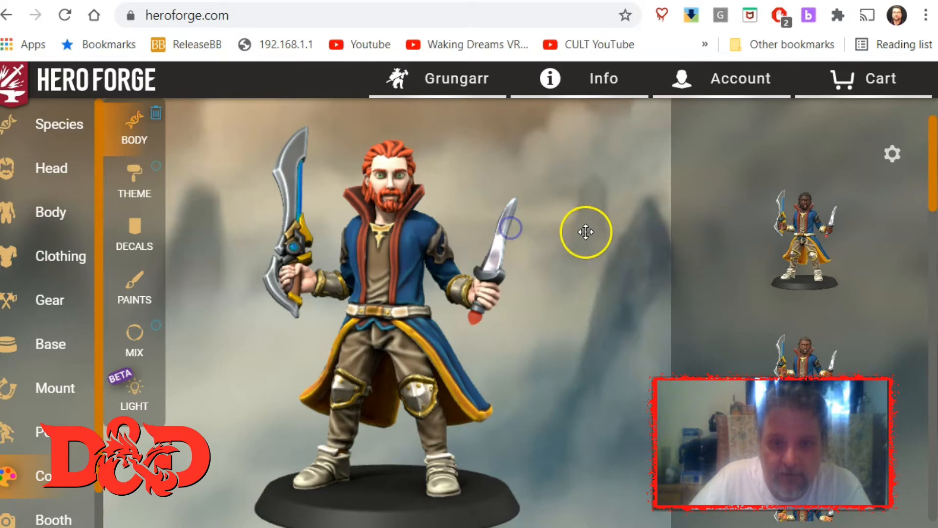
Turn the figure to a raised diagonal view from its right side for an isometric token capture.
left_click_drag(258, 363, 440, 400)
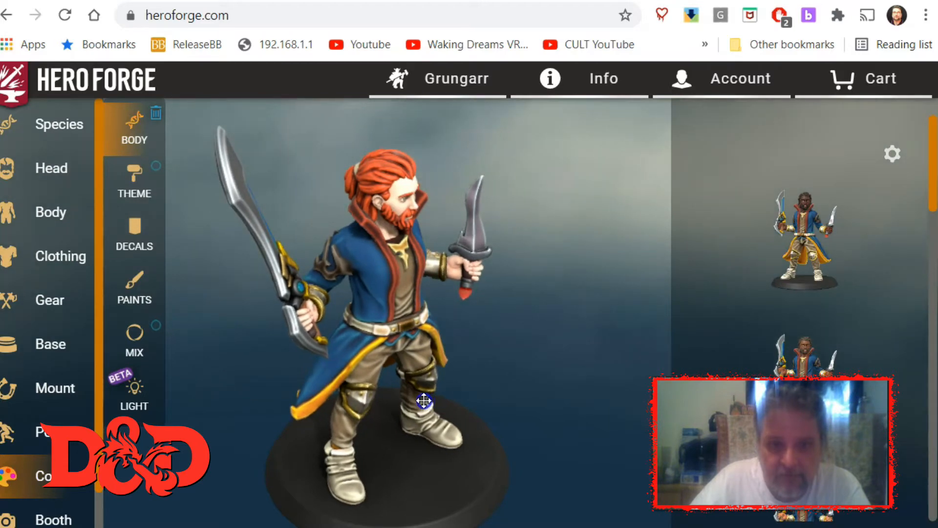
left_click_drag(422, 402, 409, 403)
mouse_move(521, 369)
left_mouse_down()
mouse_move(520, 354)
mouse_move(503, 375)
left_mouse_up()
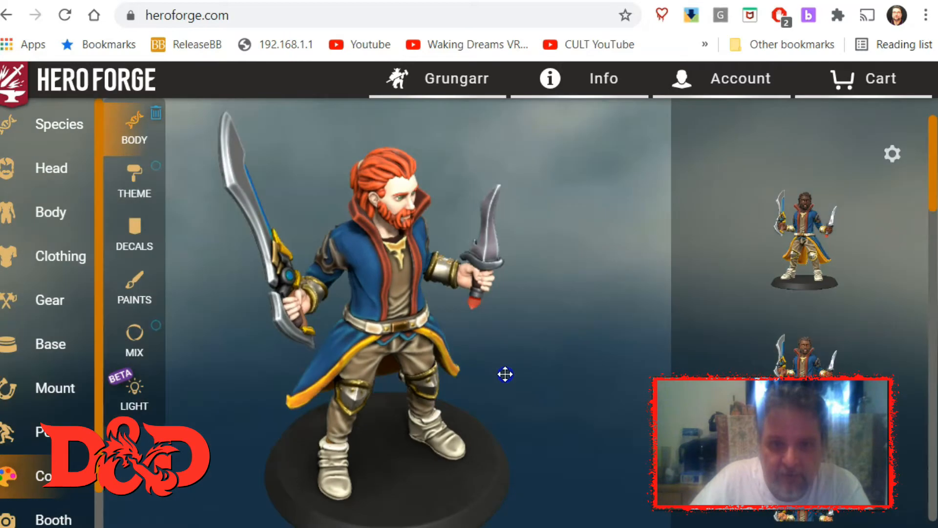
left_click(538, 320)
left_click_drag(545, 308, 601, 292)
left_click(514, 309)
mouse_move(513, 309)
left_mouse_down()
mouse_move(539, 311)
mouse_move(518, 303)
left_mouse_up()
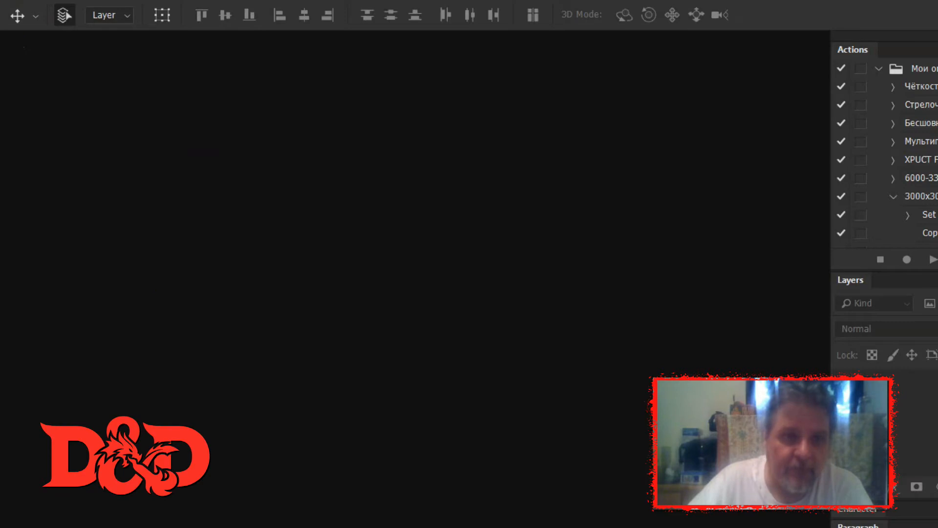
Switch to Photoshop and create a transparent 1920 x 1080 pixel document at 72 pixels/inch from the Clipboard preset.
left_click(16, 1)
left_click(19, 4)
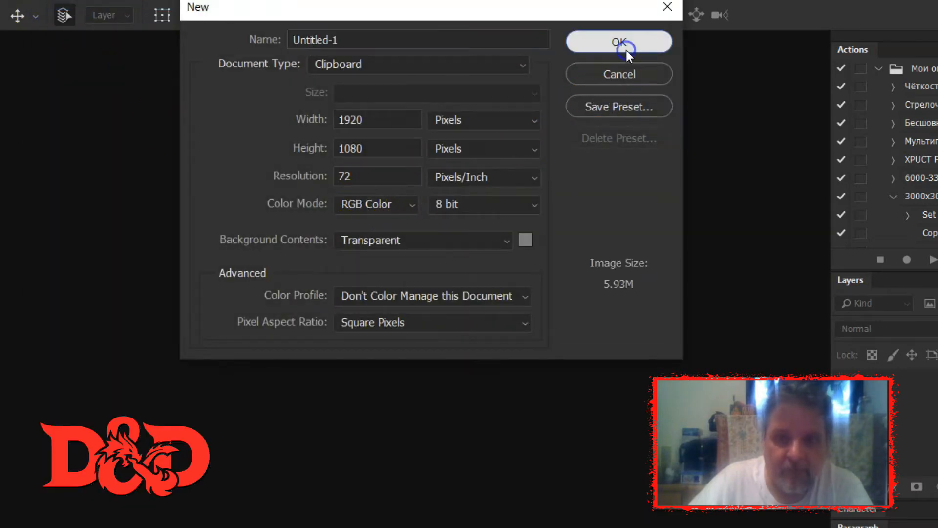
left_click(626, 48)
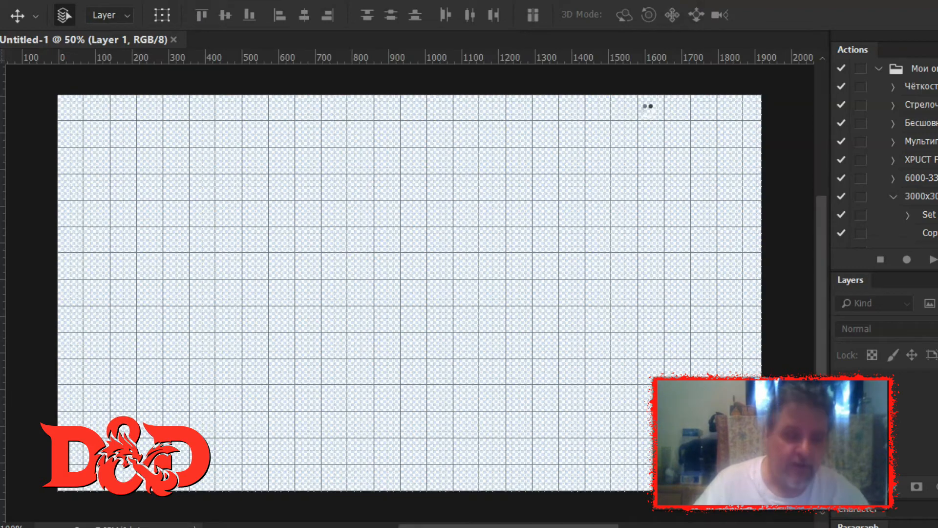
Paste the captured screenshot into the new document and hide the grid and other extras.
key("ctrl+v")
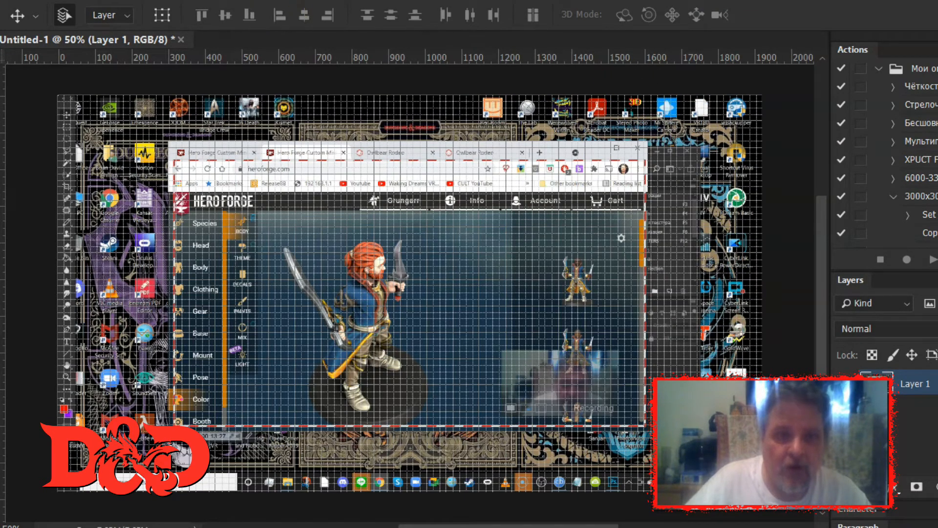
left_click(357, 1)
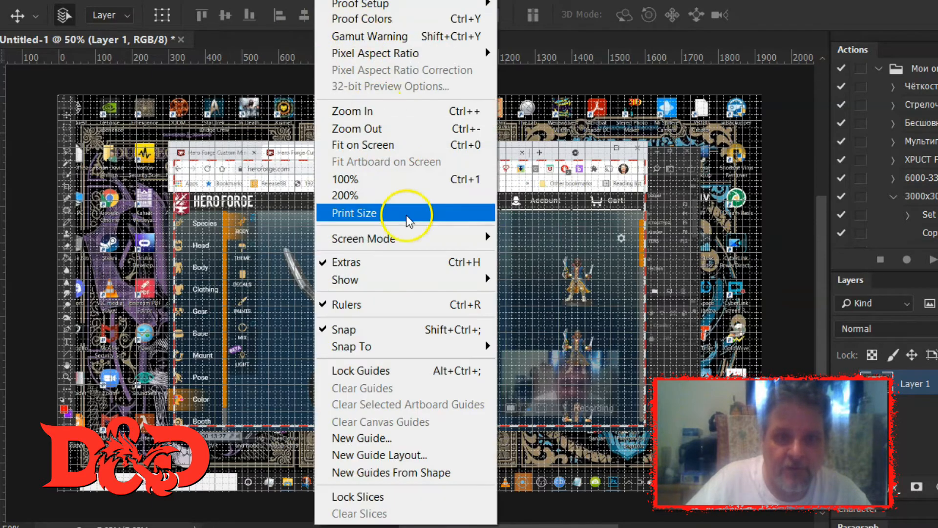
left_click(391, 261)
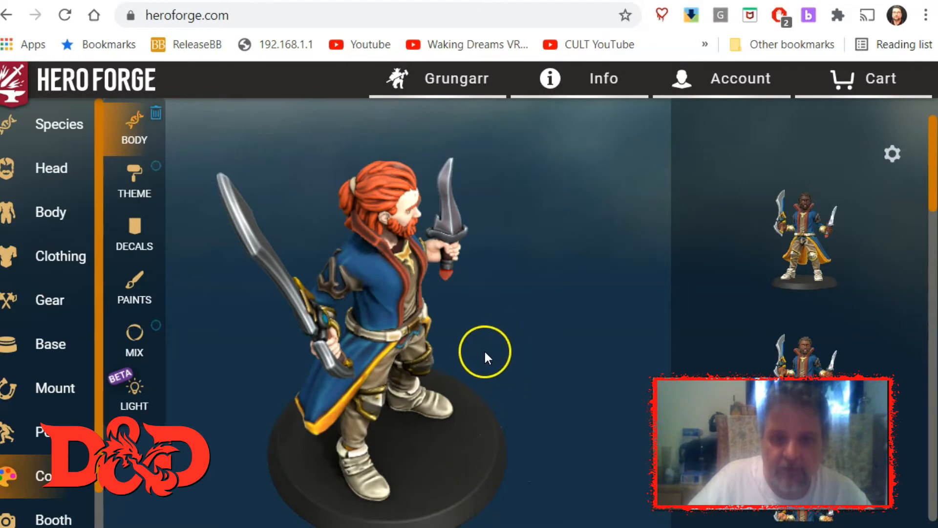
Switch back to Hero Forge and turn the figure to face the opposite diagonal.
left_click(460, 346)
left_click_drag(469, 345, 194, 330)
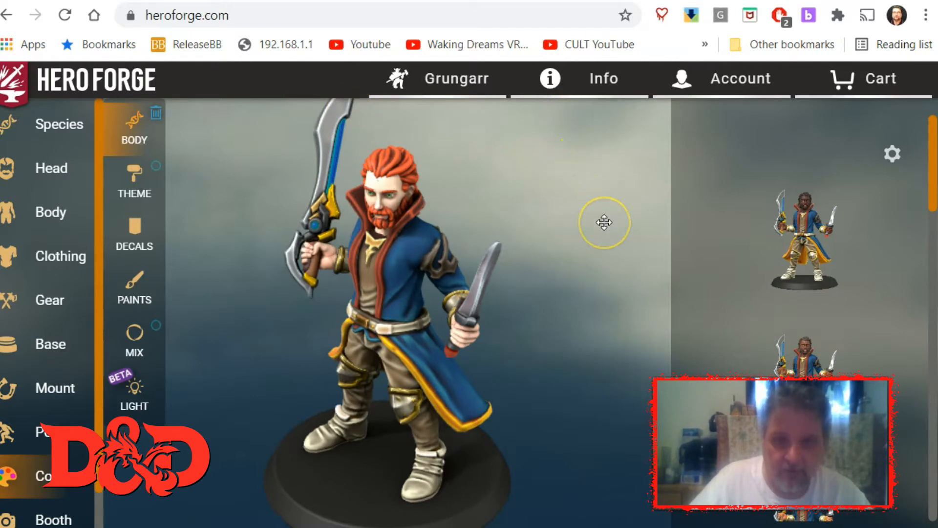
Frame the whole miniature with its sword and base in Hero Forge and paste its capture into the Photoshop document as a second layer.
scroll(603, 222, "down", 2)
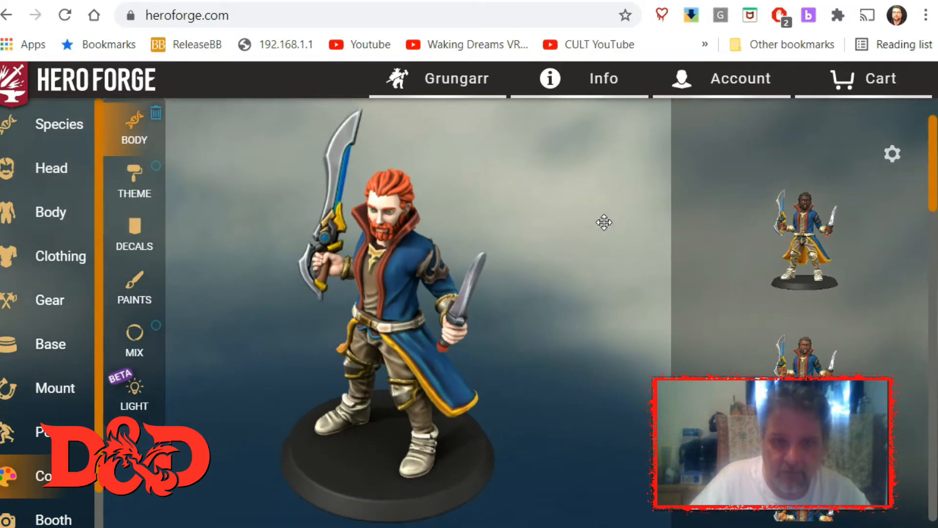
scroll(604, 222, "down", 1)
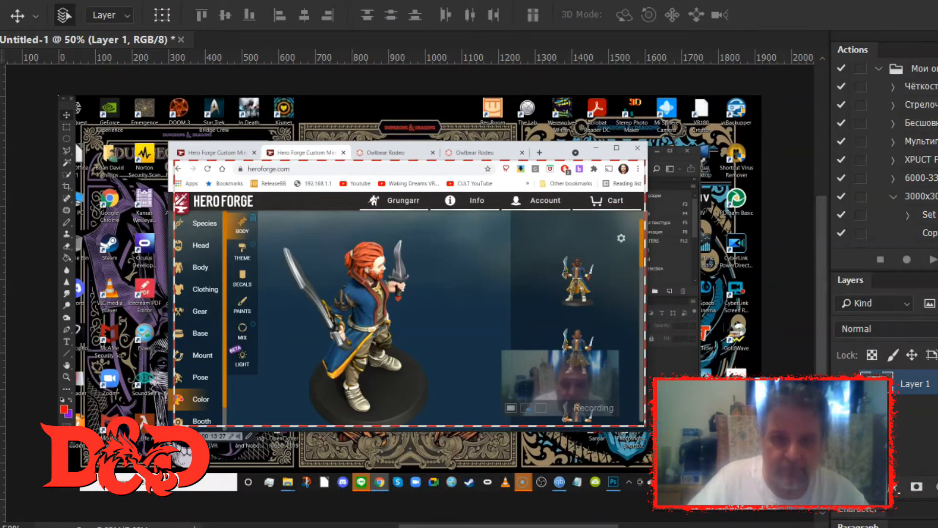
key("ctrl+v")
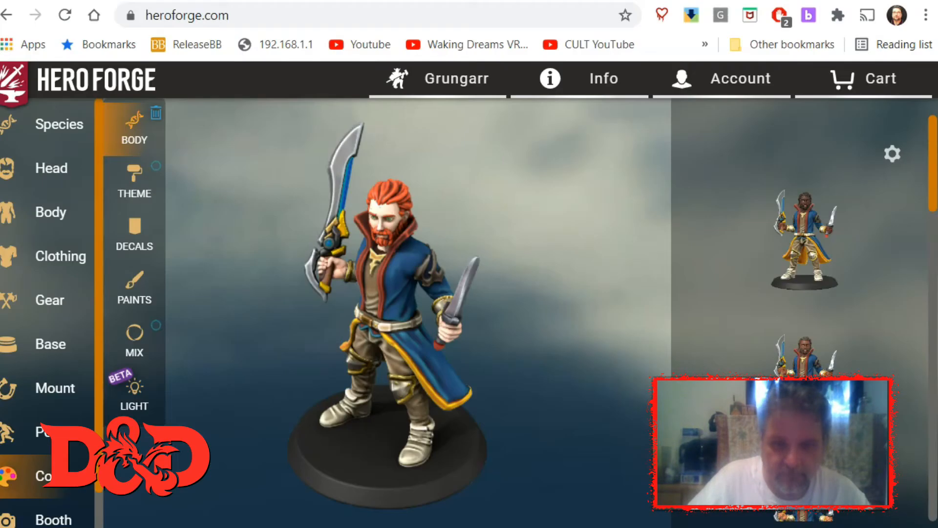
Return to Hero Forge, turn the figure to a raised side view, and paste its capture into the Photoshop document as a third layer.
left_click_drag(445, 330, 403, 329)
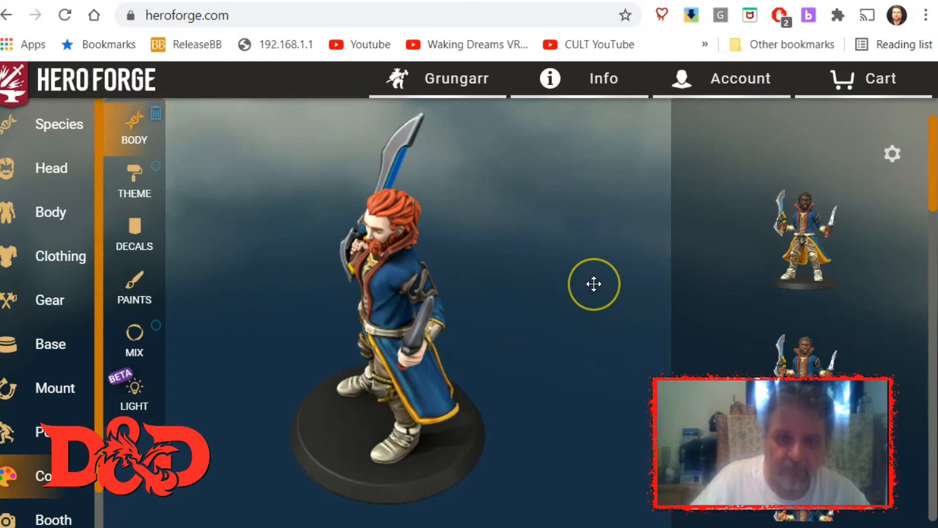
left_click_drag(590, 286, 572, 300)
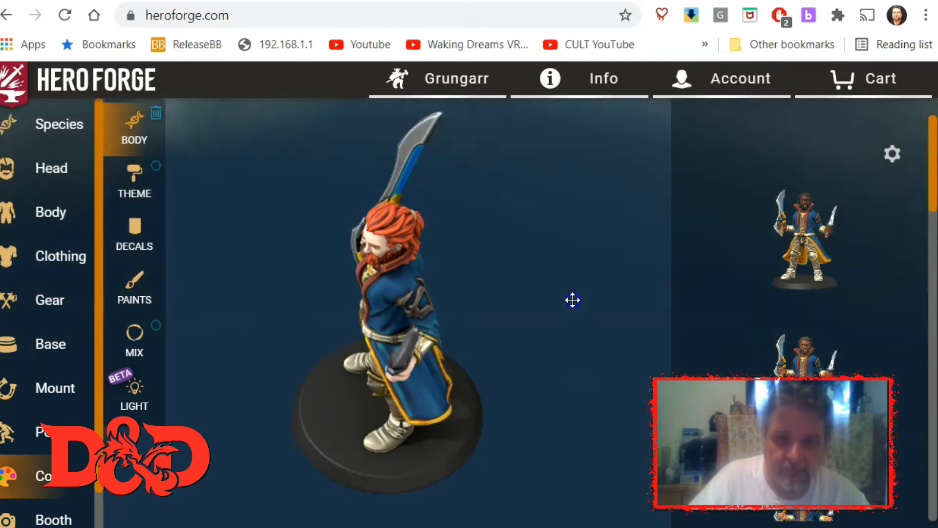
mouse_move(555, 243)
left_mouse_down()
mouse_move(551, 253)
mouse_move(549, 244)
left_mouse_up()
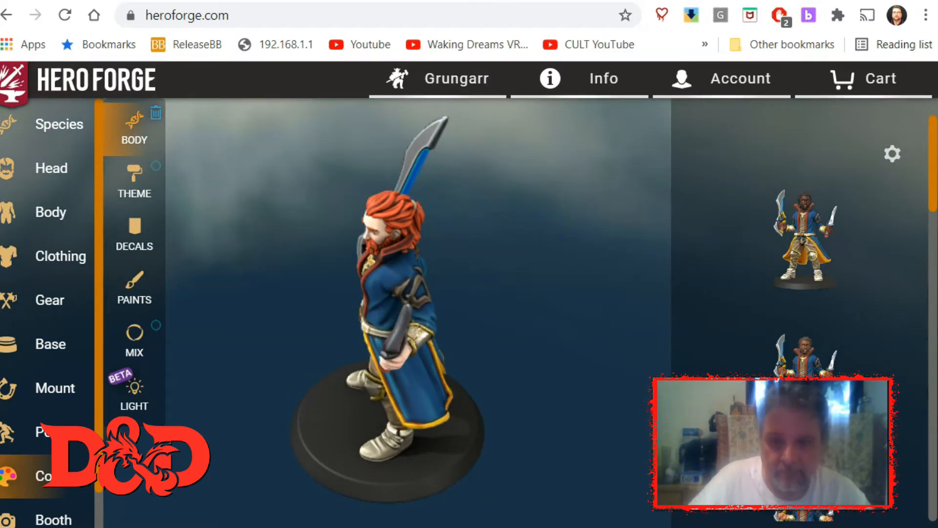
left_click(874, 527)
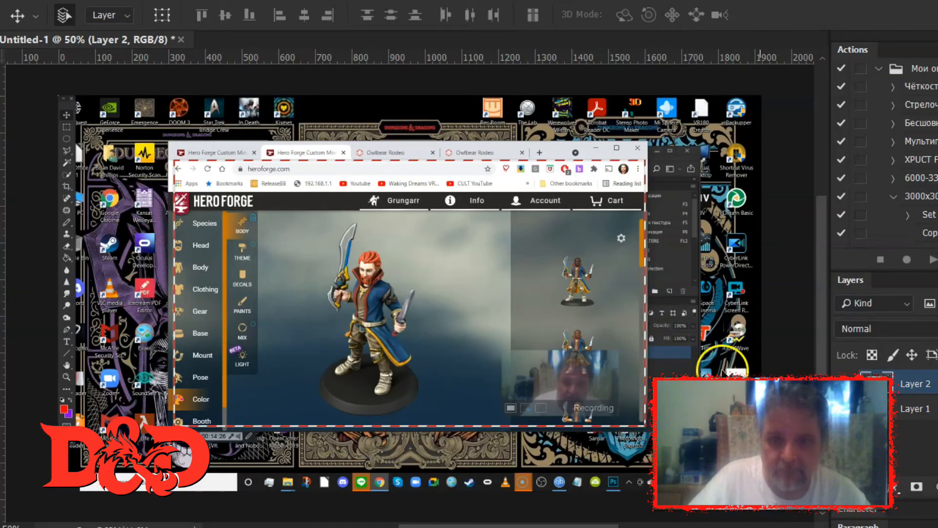
key("ctrl+v")
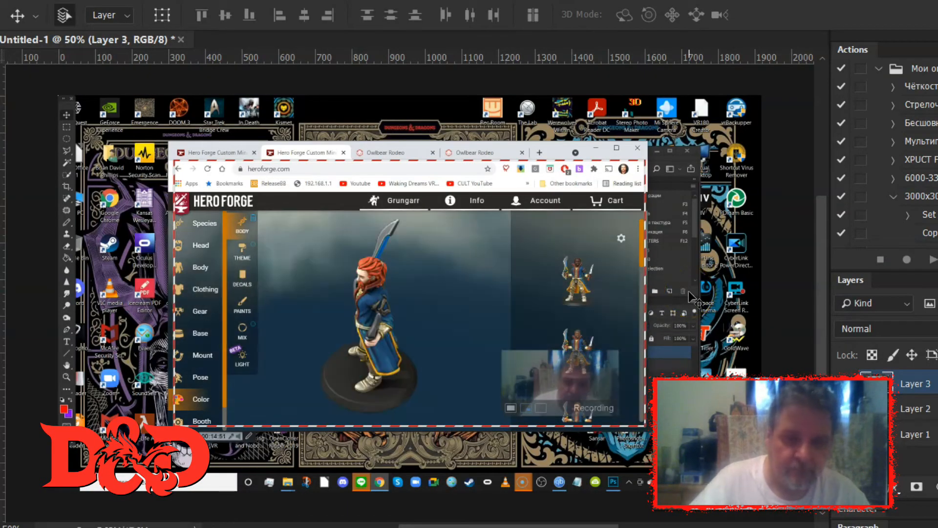
Switch back to Hero Forge, turn the figure to face the opposite side, and paste that capture into the Photoshop document as a fourth layer.
key("alt+Tab")
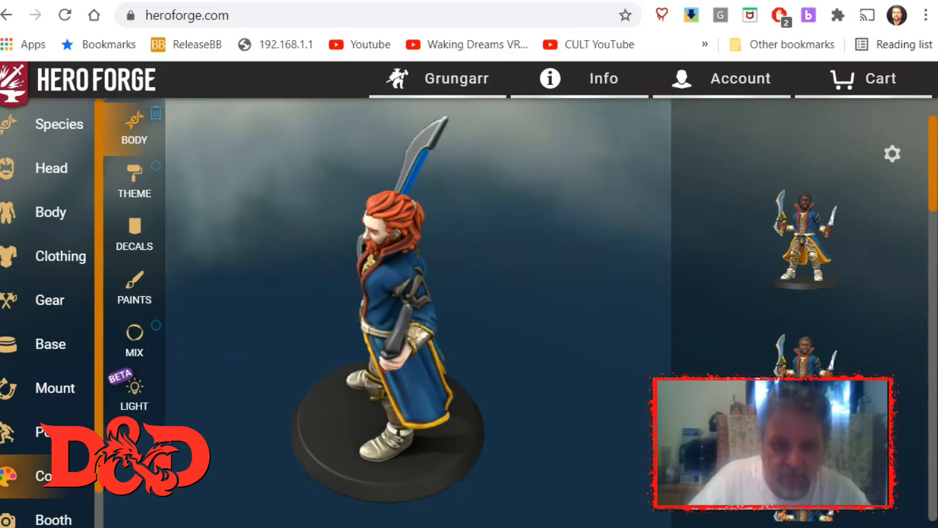
left_click(559, 273)
left_click_drag(512, 273, 345, 259)
left_click_drag(563, 332, 362, 331)
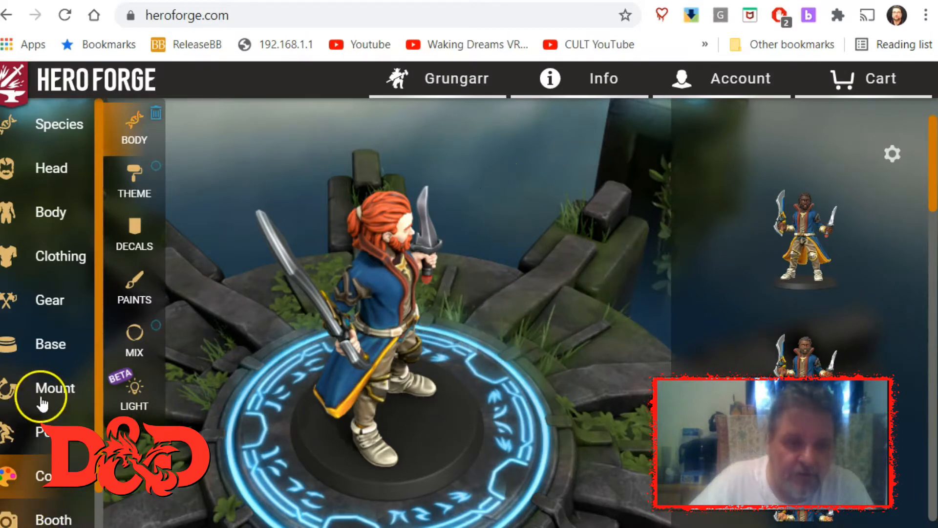
left_click(46, 348)
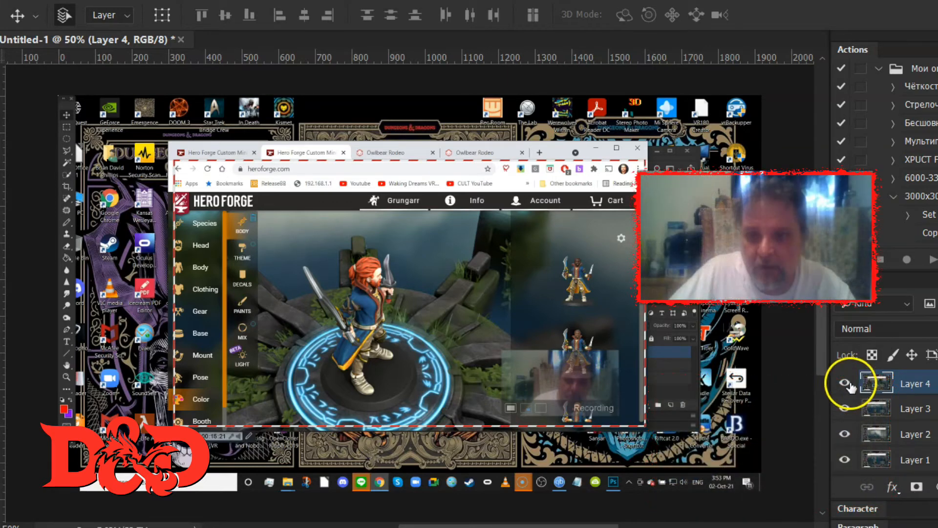
Hide Layer 4 and Layer 3 to expose the front diagonal capture on Layer 2.
left_click(844, 384)
left_click(845, 410)
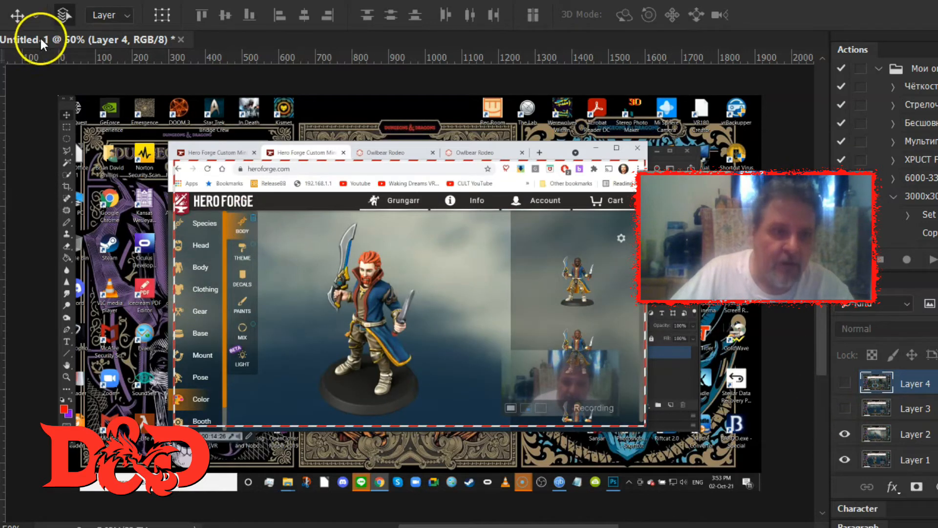
left_click(102, 1)
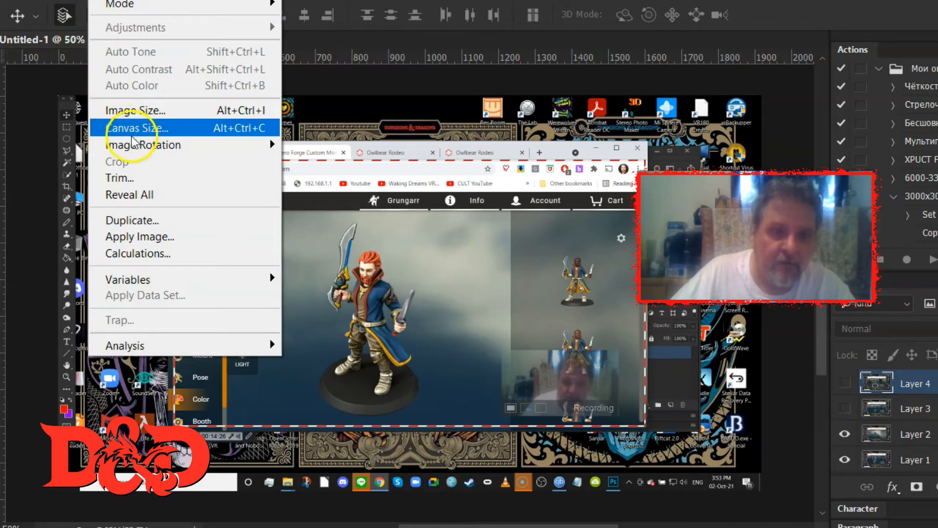
left_click(477, 1)
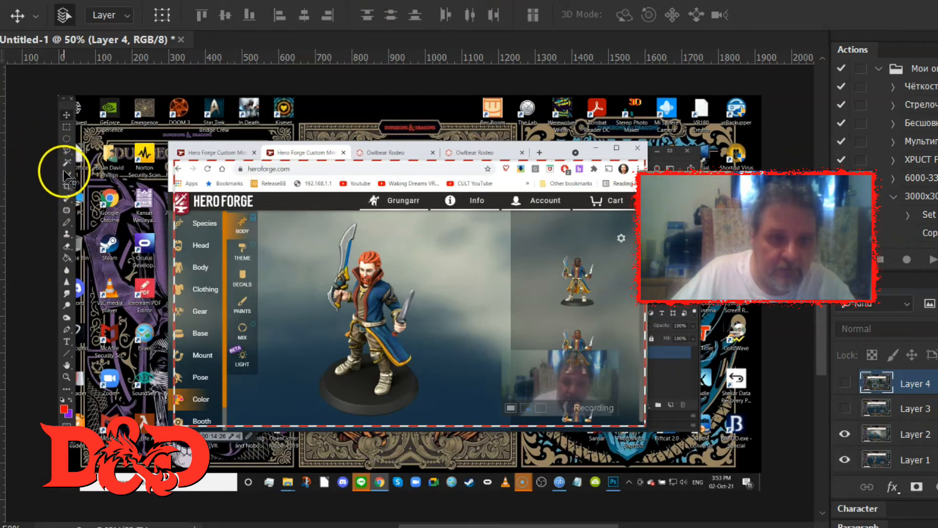
On Layer 2, draw a rectangular marquee around the figure and its base, and crop the document to it.
left_click(72, 129)
left_click(66, 128)
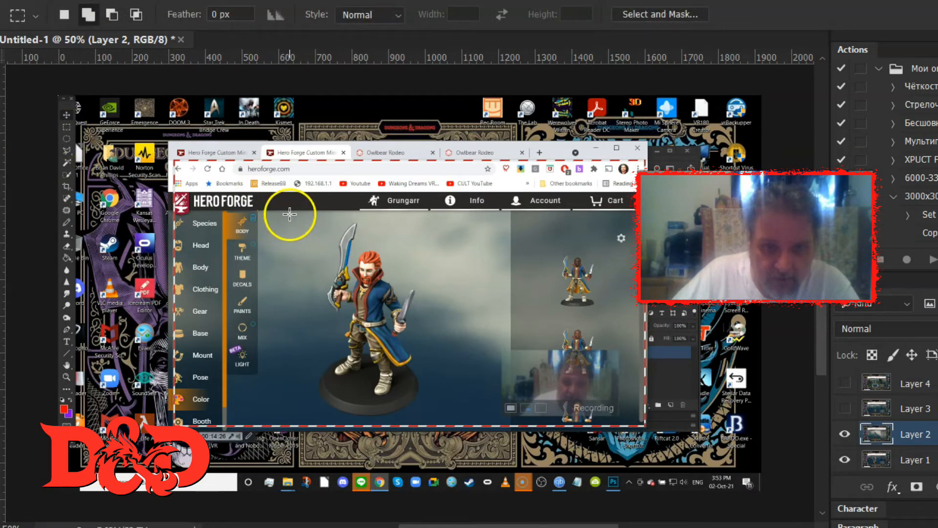
left_click_drag(291, 216, 477, 420)
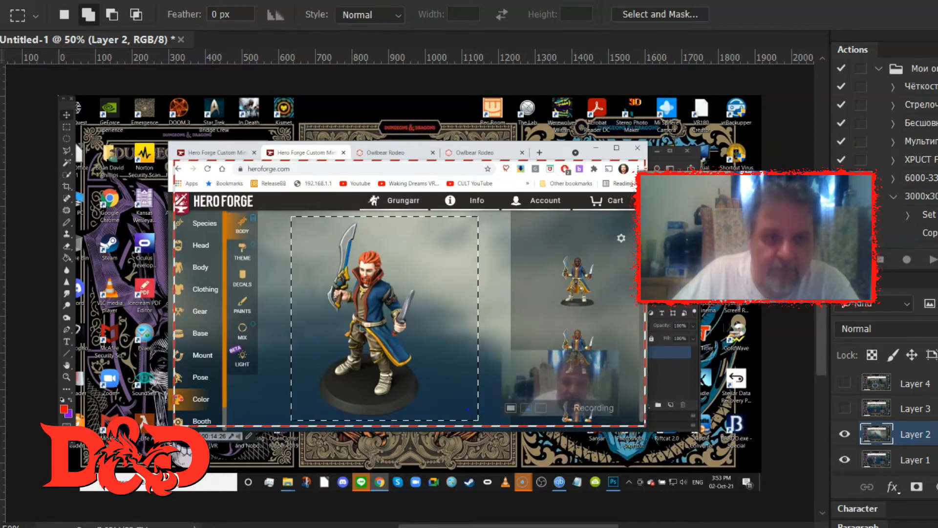
left_click(106, 0)
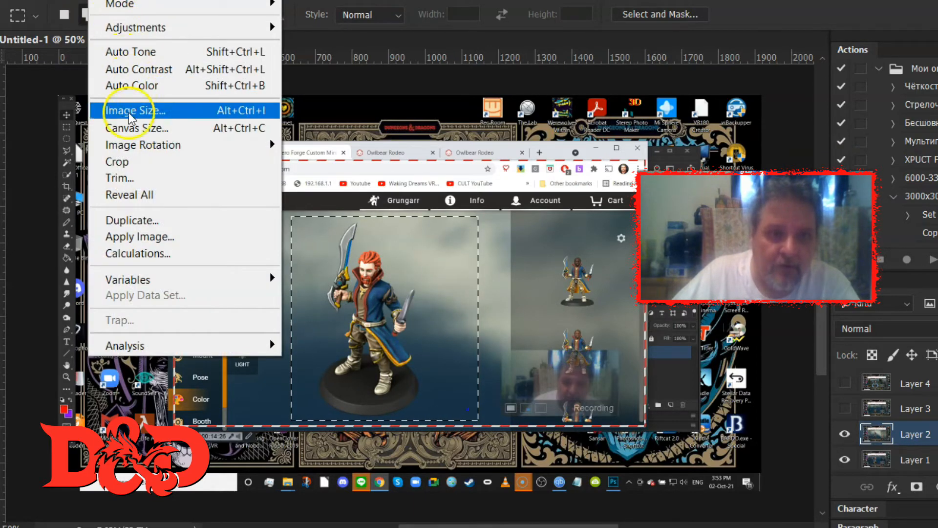
left_click(124, 166)
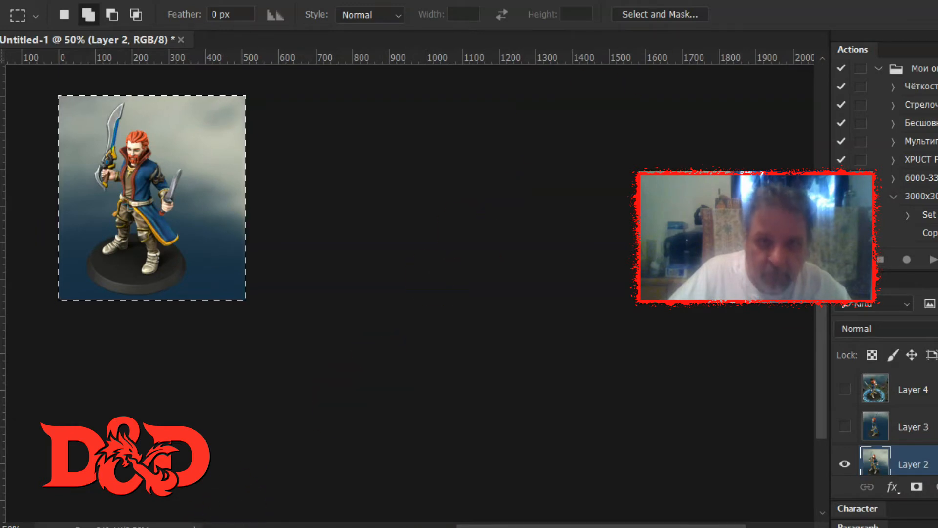
In full-screen view, clear the crop selection and cut the light background around the figure's head and sword with the Magic Wand.
key("f")
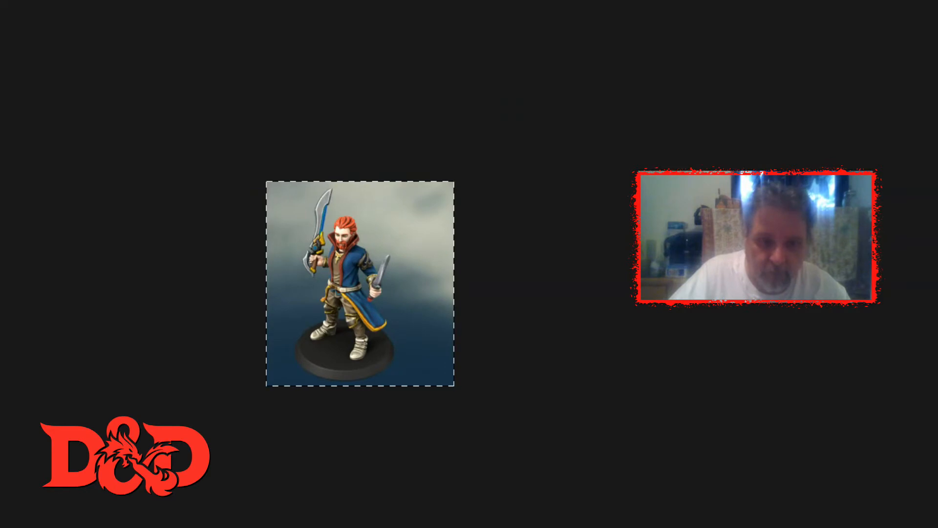
scroll(469, 284, "left", 5)
scroll(469, 283, "right", 4)
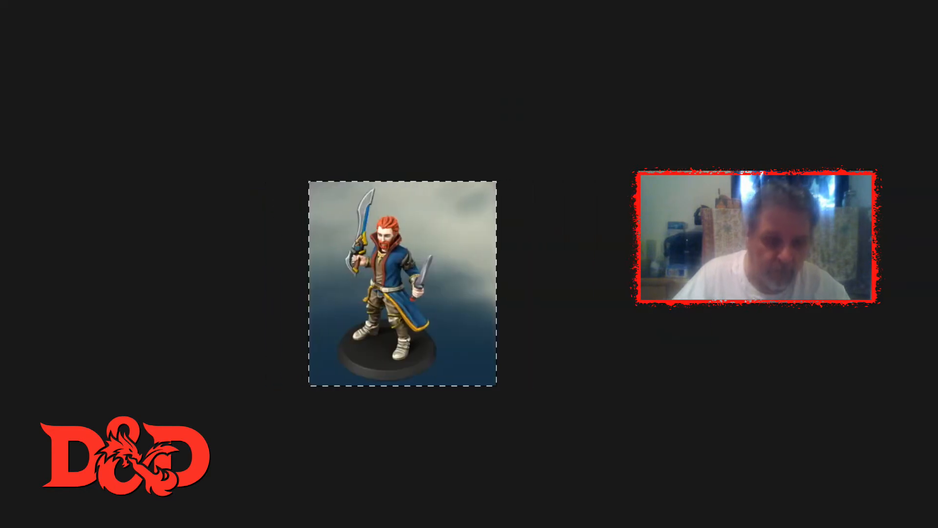
key("ctrl+plus")
key("ctrl+plus")
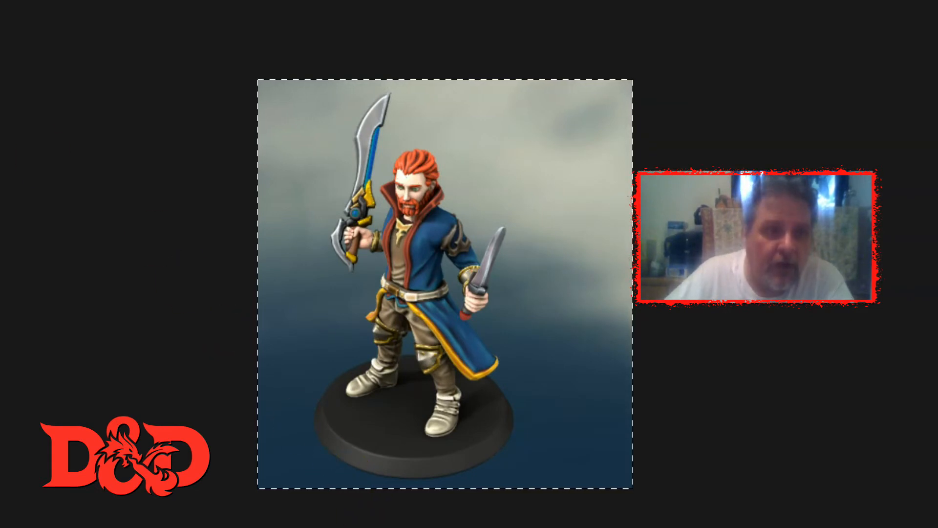
left_click(508, 133)
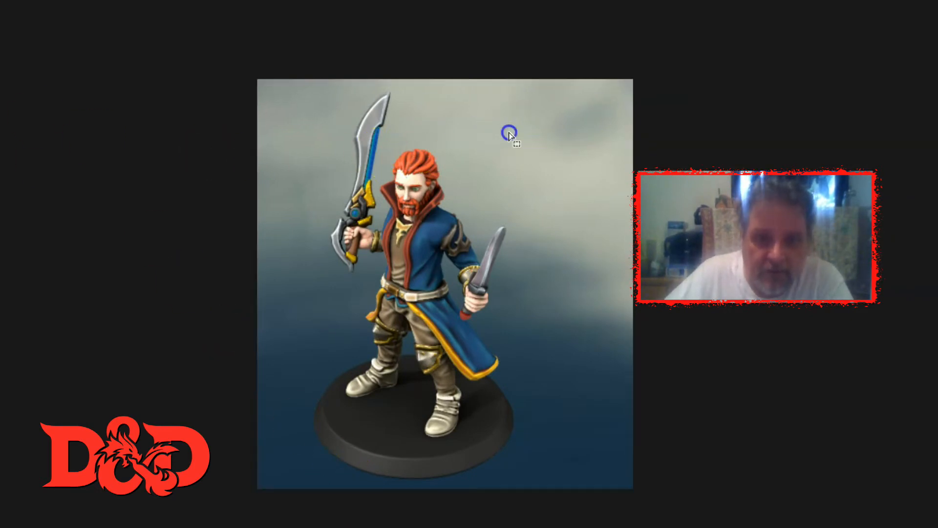
left_click(502, 122)
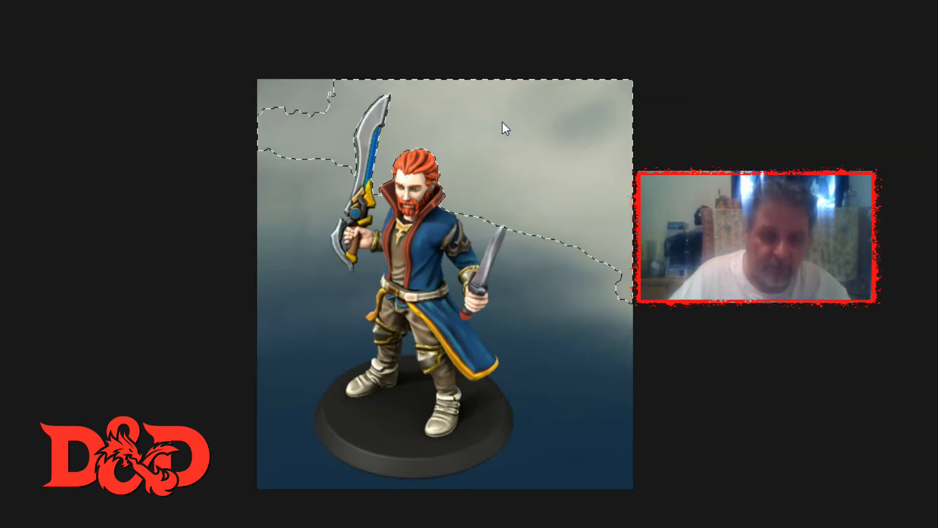
key("ctrl+x")
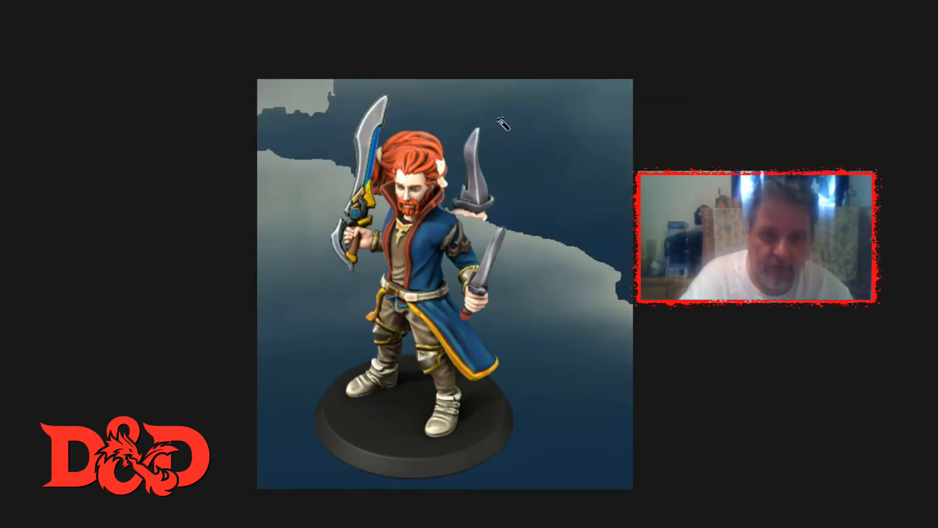
Hide Layer 1 and delete the upper corner patch and the background beside the sword from Layer 2 with the Magic Wand.
left_click(512, 141)
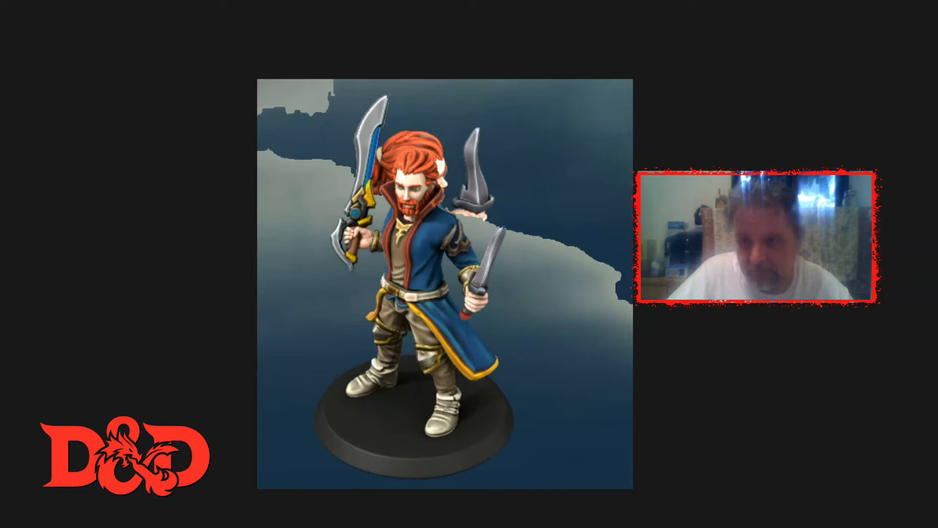
left_click(270, 94)
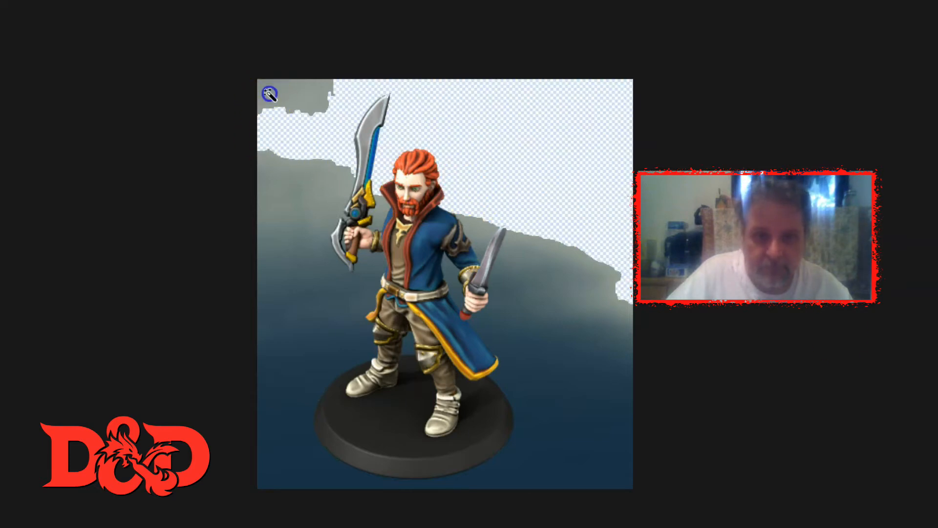
key("Delete")
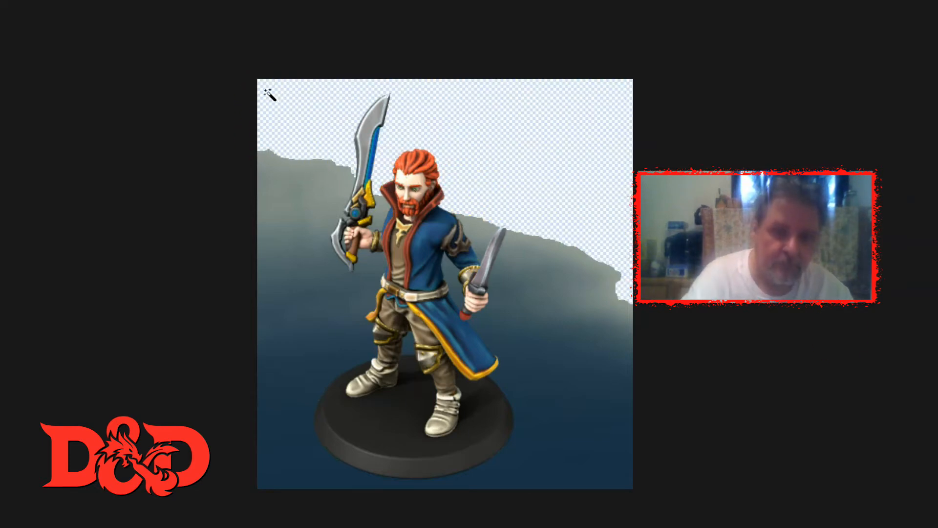
left_click(285, 241)
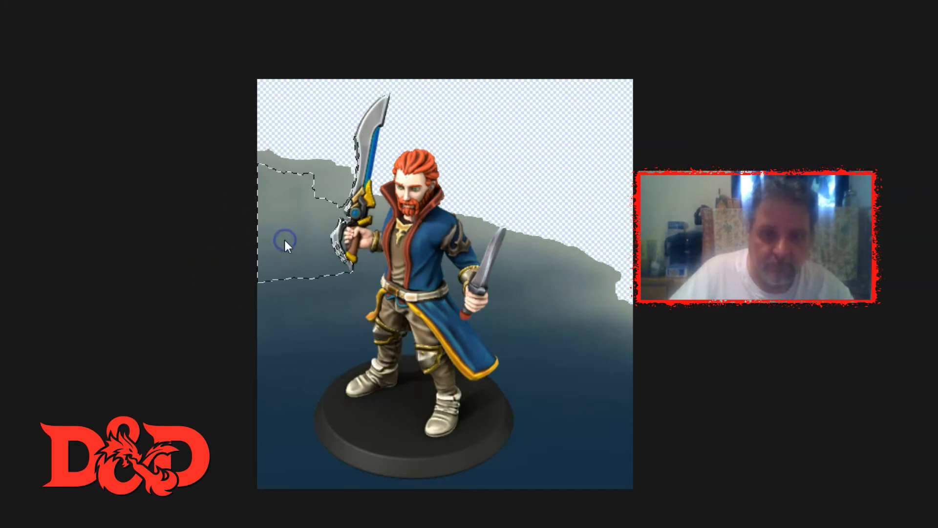
key("Delete")
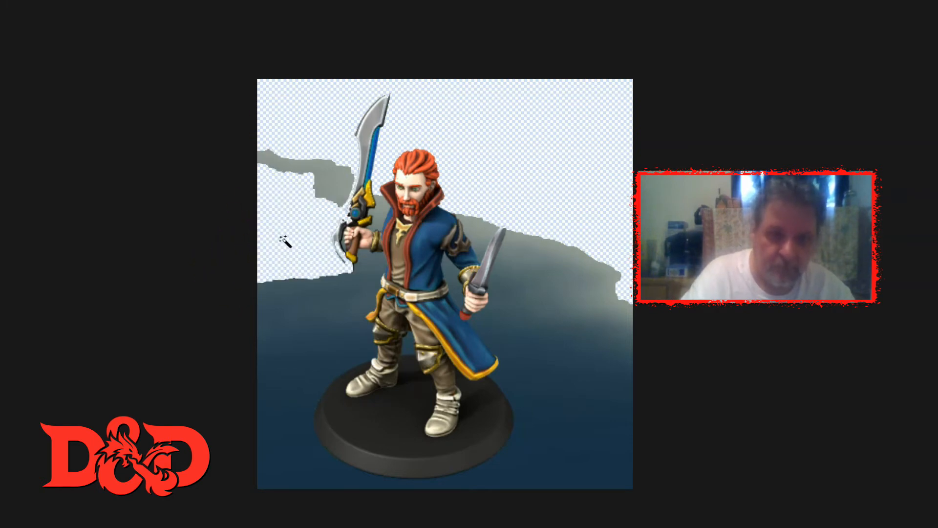
left_click(308, 166)
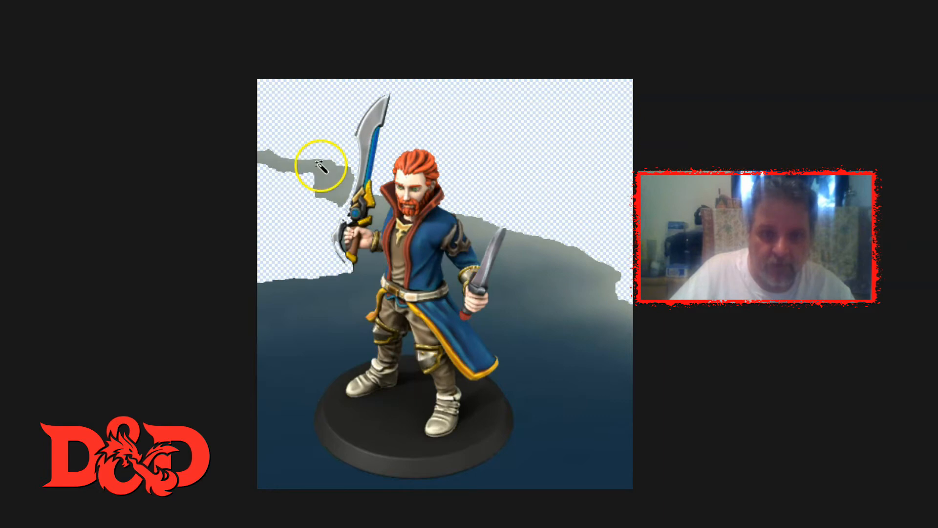
key("Delete")
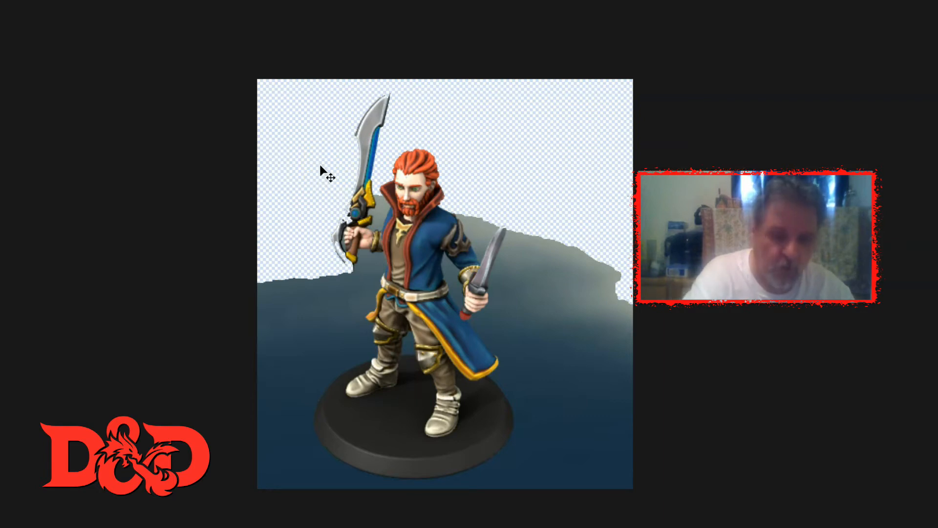
Outline the figure's lower body, dagger and base loosely with the Polygonal Lasso and delete the dark background outside it on Layer 2.
left_click(416, 291)
left_click(316, 343)
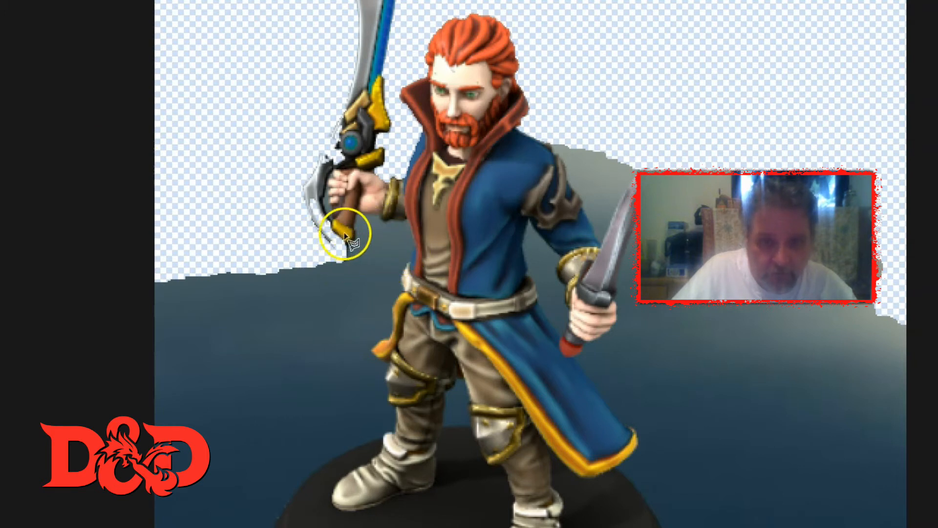
left_click(386, 261)
left_click(361, 397)
left_click(353, 441)
left_click(228, 515)
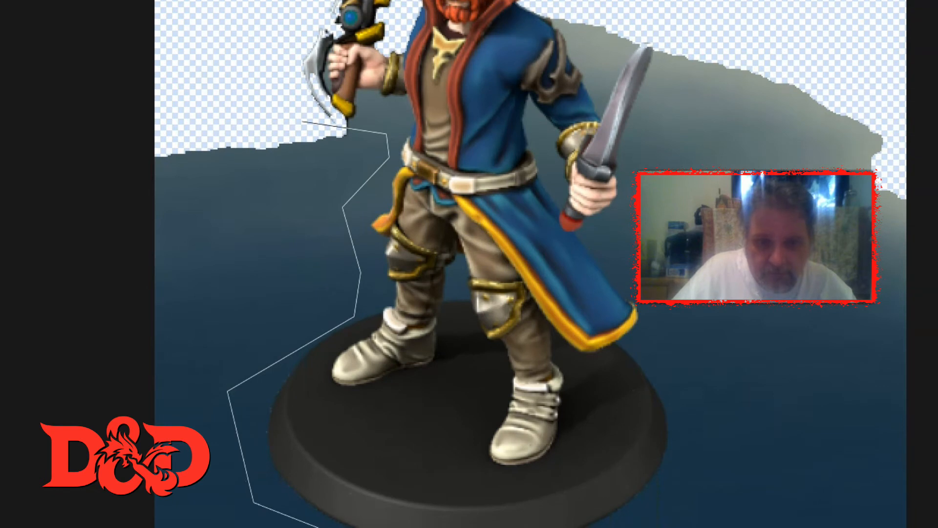
left_click(741, 421)
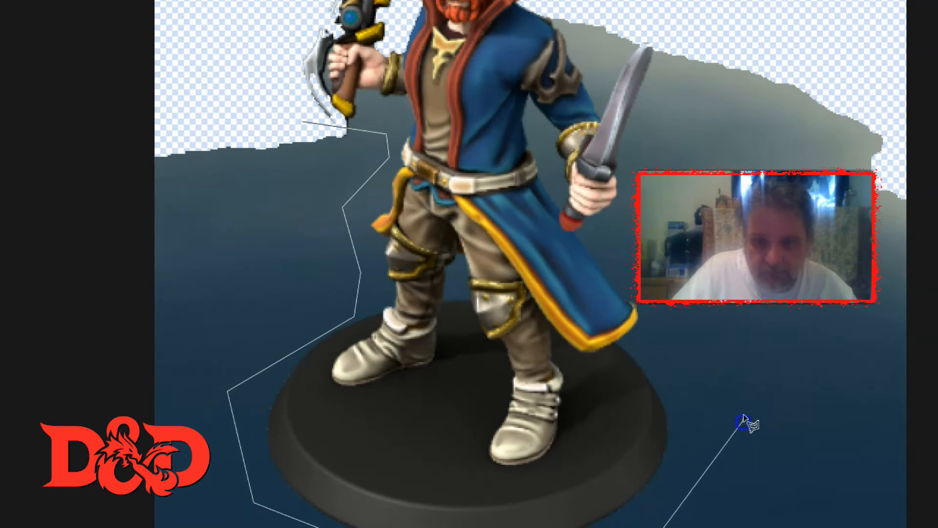
left_click(634, 277)
left_click(590, 238)
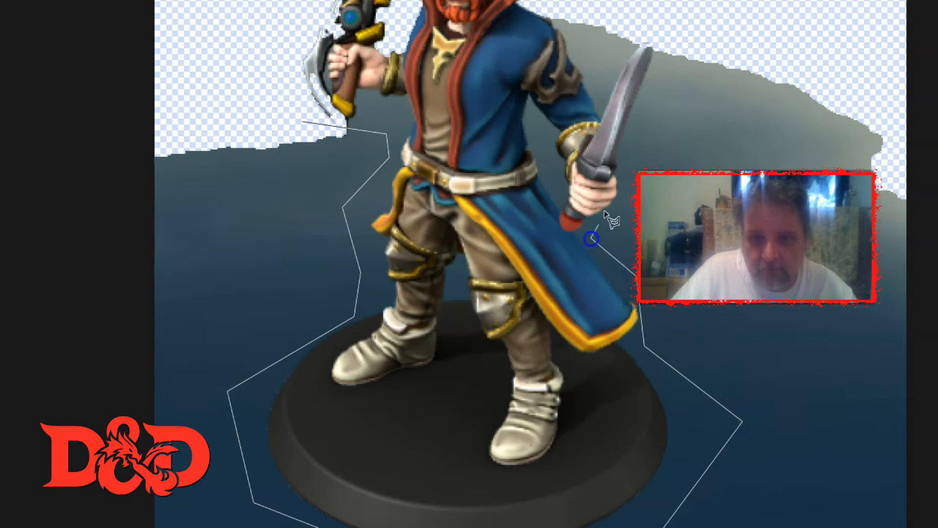
left_click(654, 114)
left_click(705, 6)
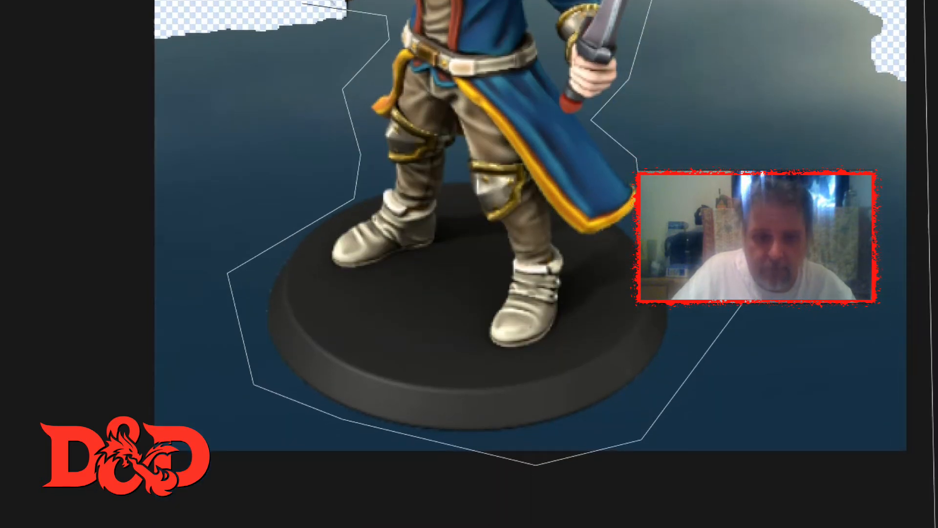
left_click(46, 192)
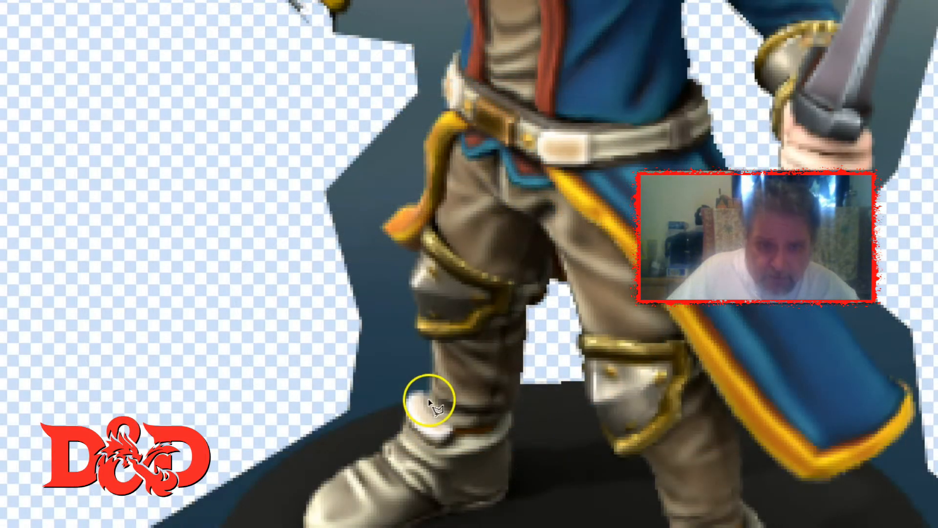
Trace closely around the figure and the round base with the Polygonal Lasso and delete the remaining dark background.
left_click(405, 401)
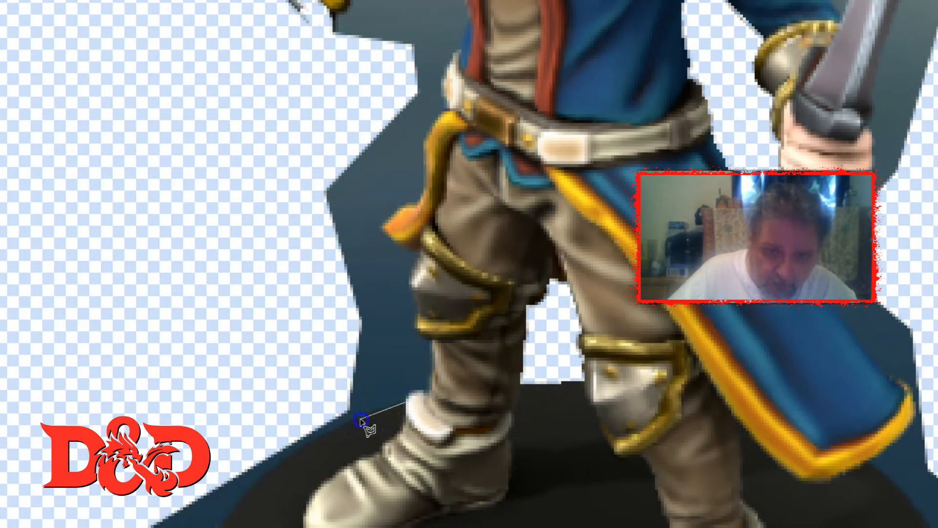
left_click(273, 467)
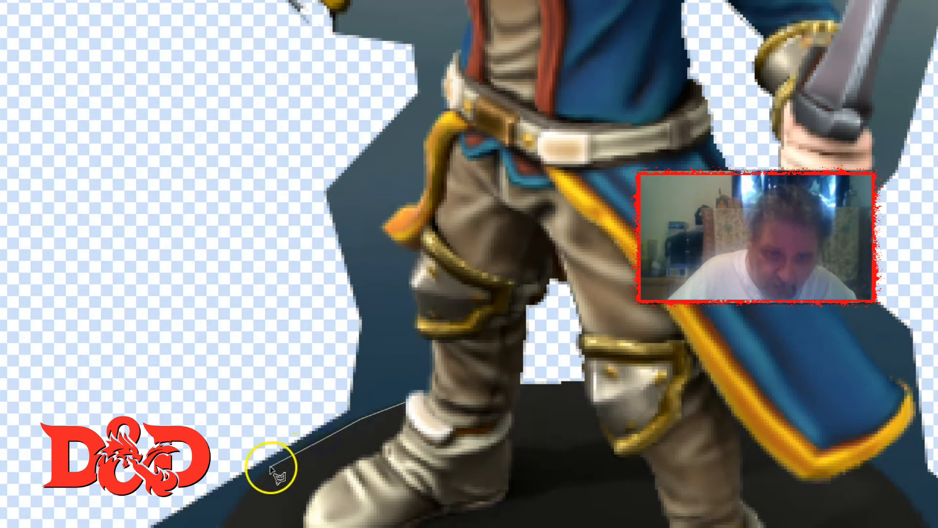
left_click(233, 512)
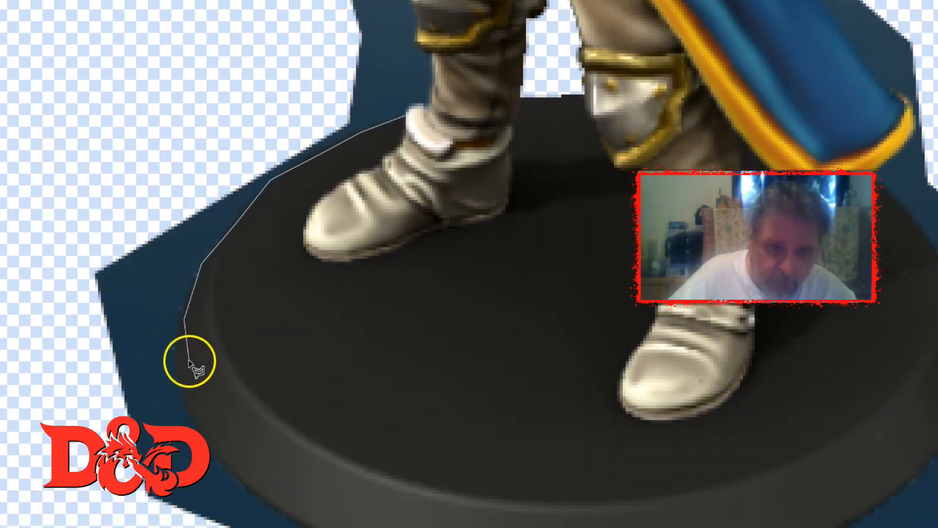
left_click(175, 366)
left_click(259, 496)
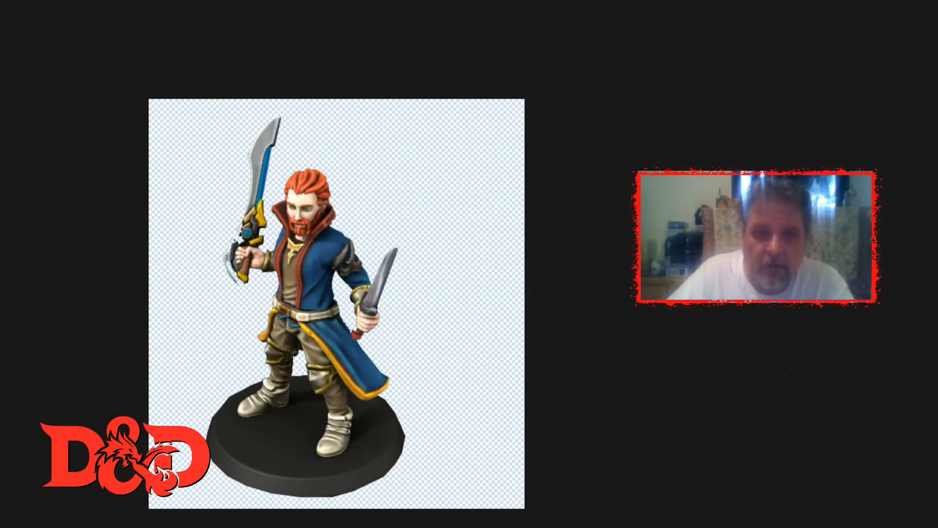
scroll(337, 304, "left", 3)
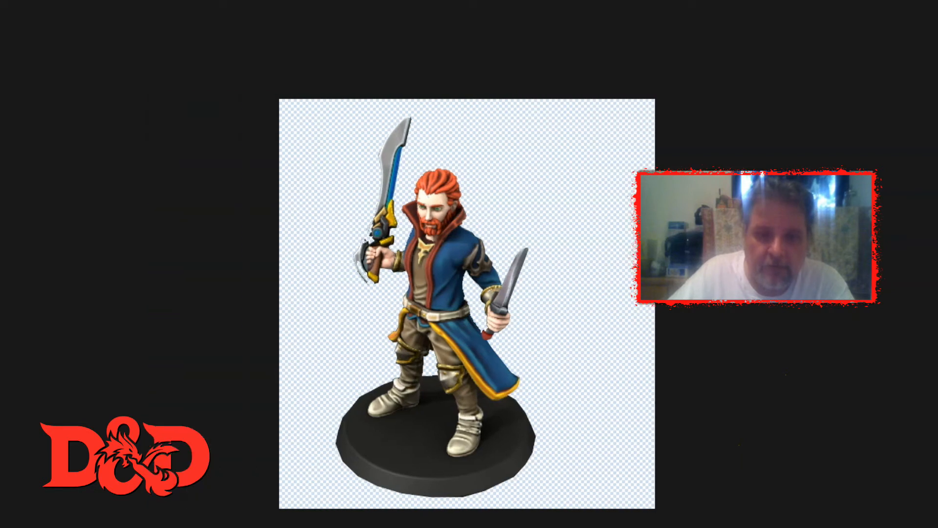
scroll(495, 304, "right", 1)
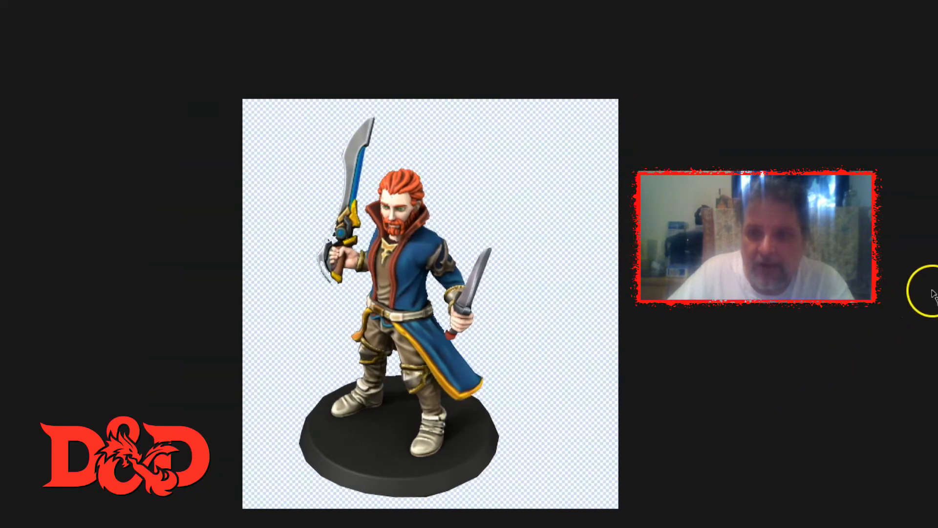
scroll(430, 303, "down", 2)
scroll(430, 303, "up", 1)
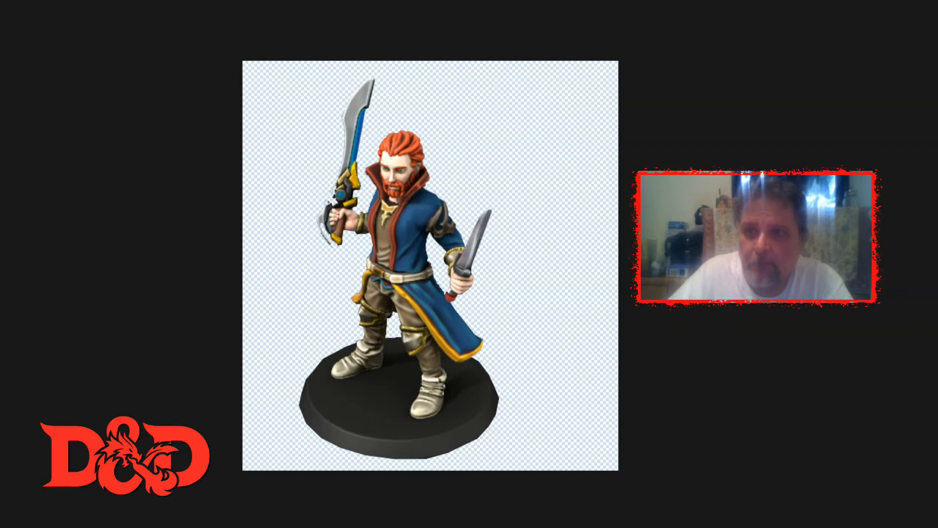
Leave full-screen view and duplicate Layer 2 as Layer 2 copy in the same document.
key("f")
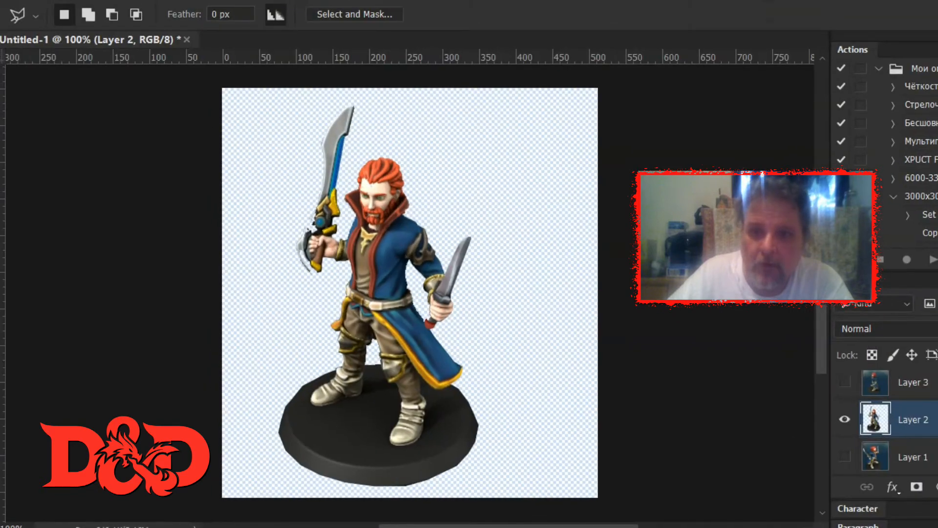
right_click(894, 419)
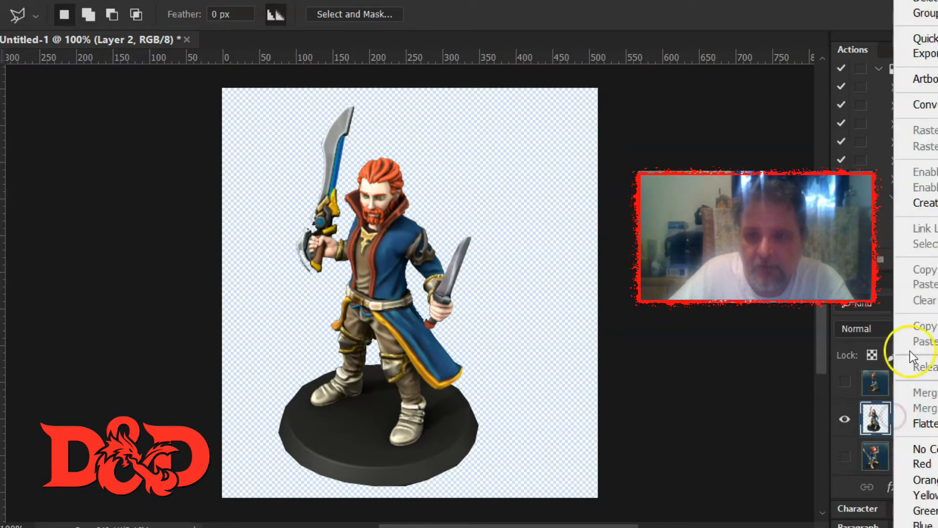
left_click(928, 0)
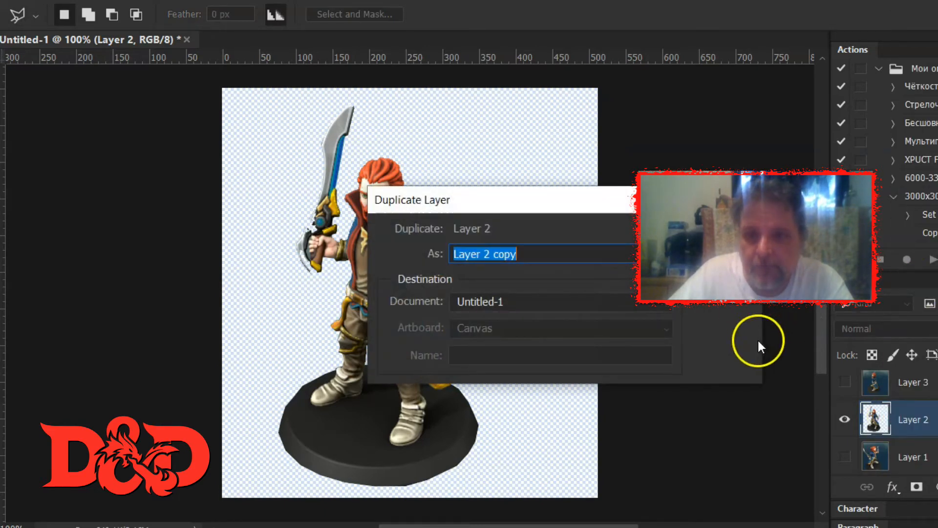
left_click_drag(520, 211, 284, 180)
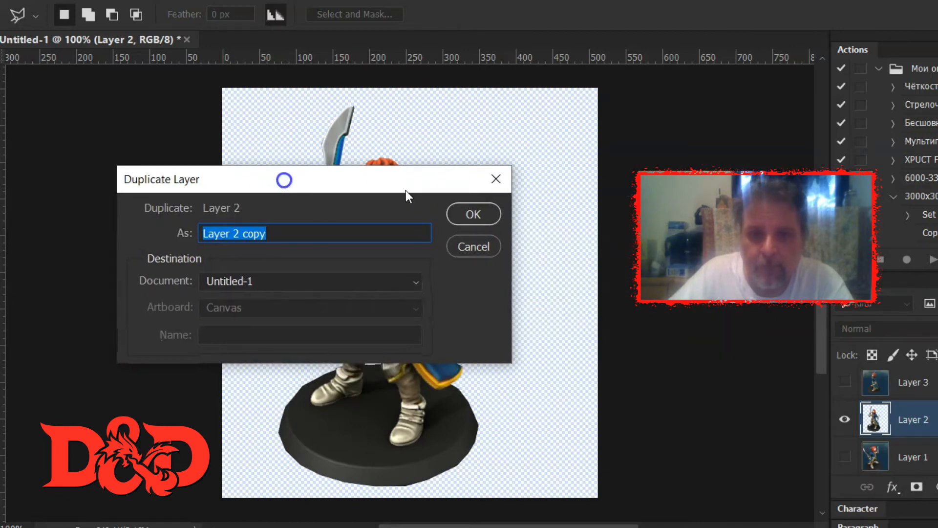
left_click(461, 220)
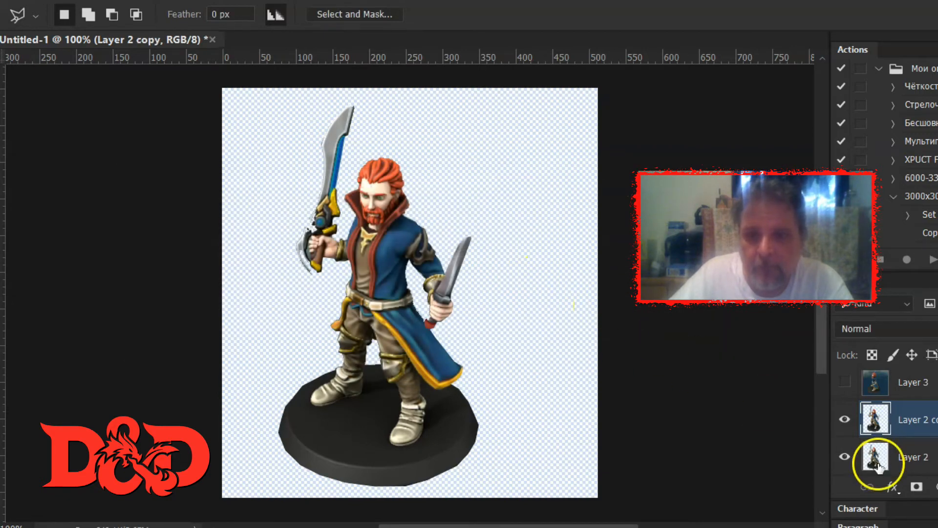
Turn the original Layer 2 into a black silhouette using Hue/Saturation with Saturation +100 and Lightness -100.
left_click(910, 462)
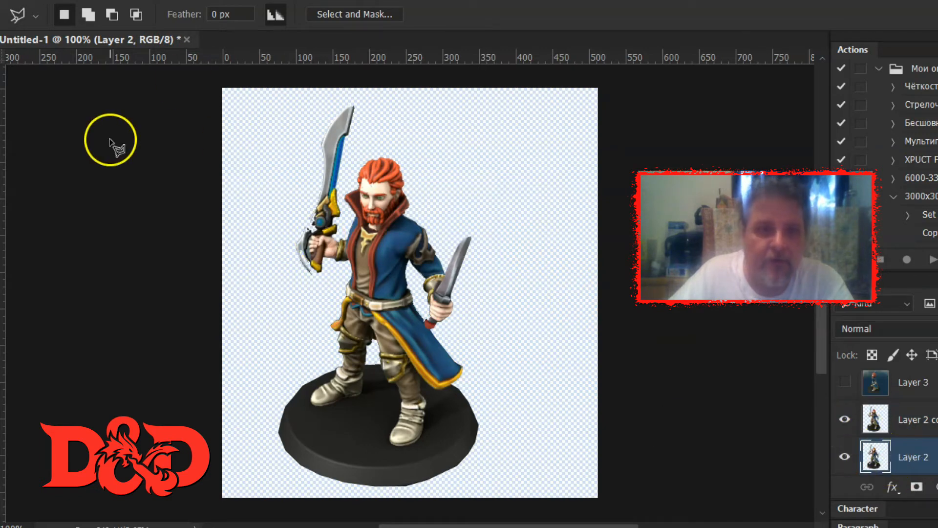
left_click(110, 0)
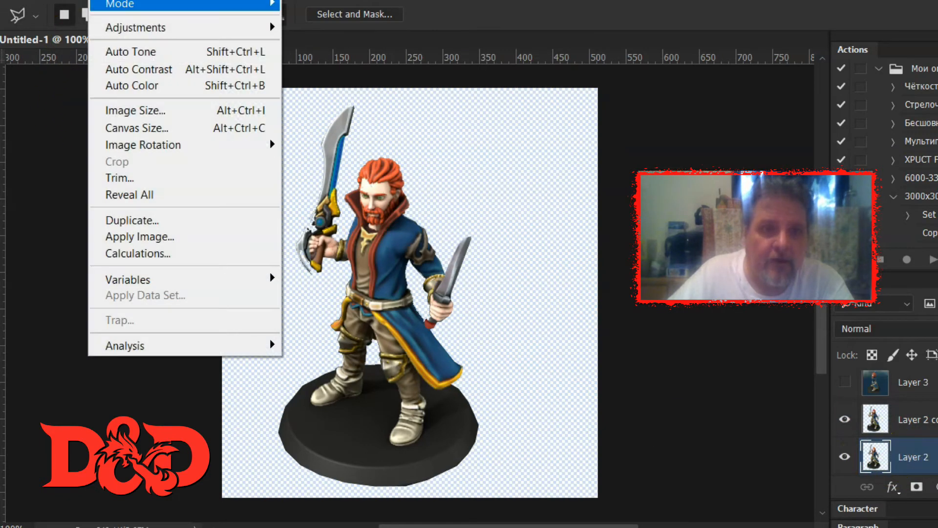
mouse_move(122, 33)
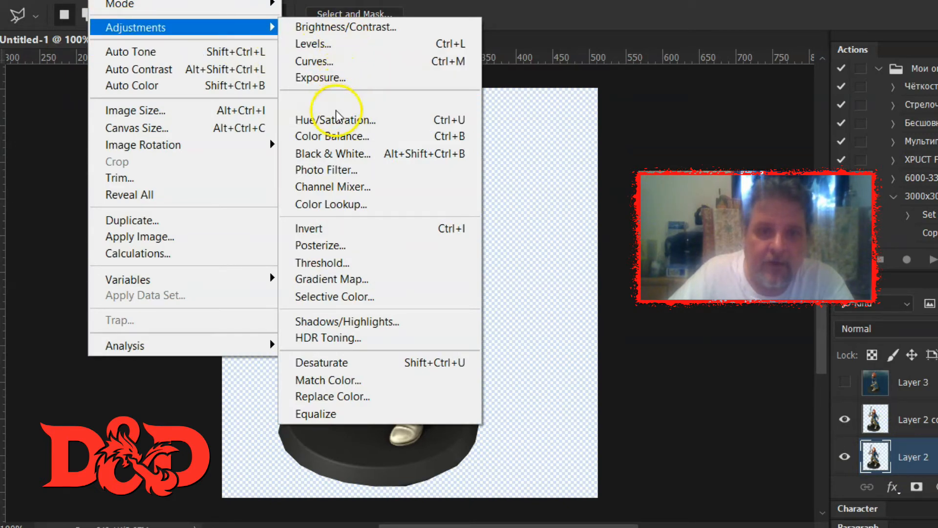
left_click(332, 120)
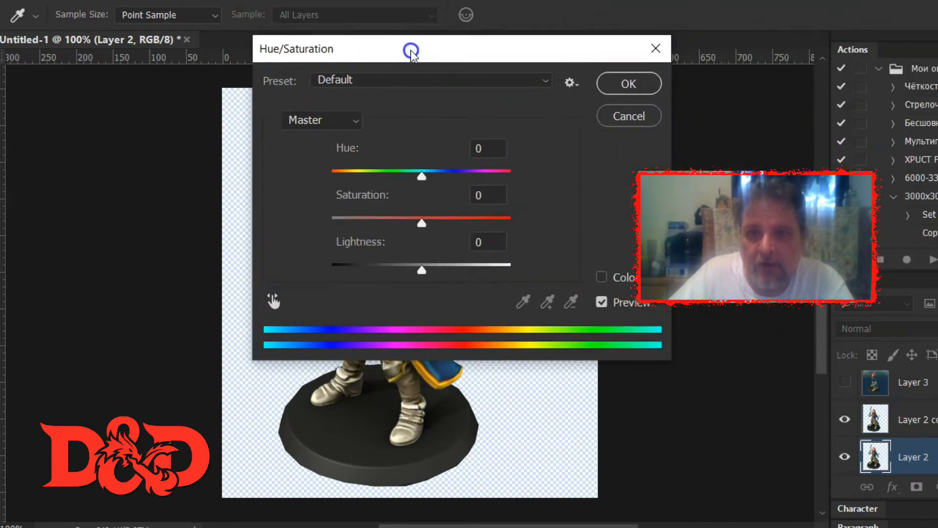
left_click_drag(412, 50, 100, 35)
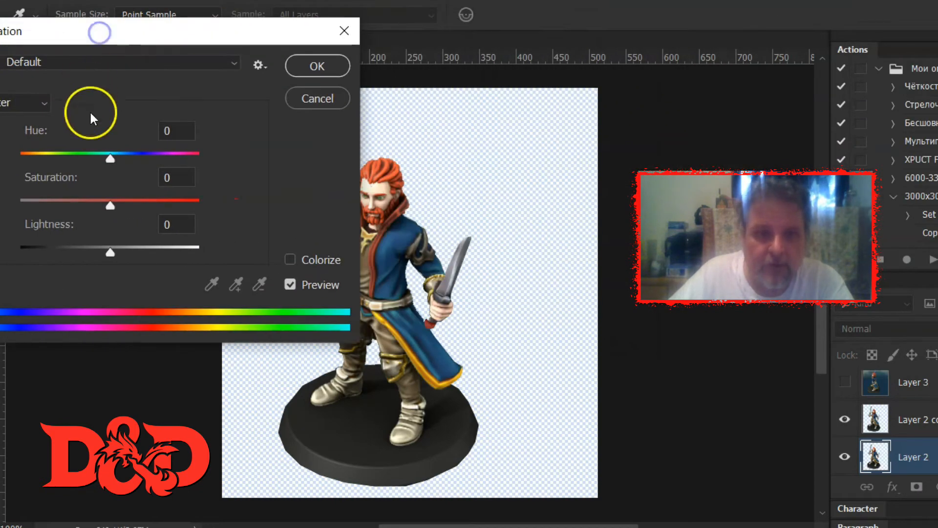
left_click_drag(118, 251, 20, 252)
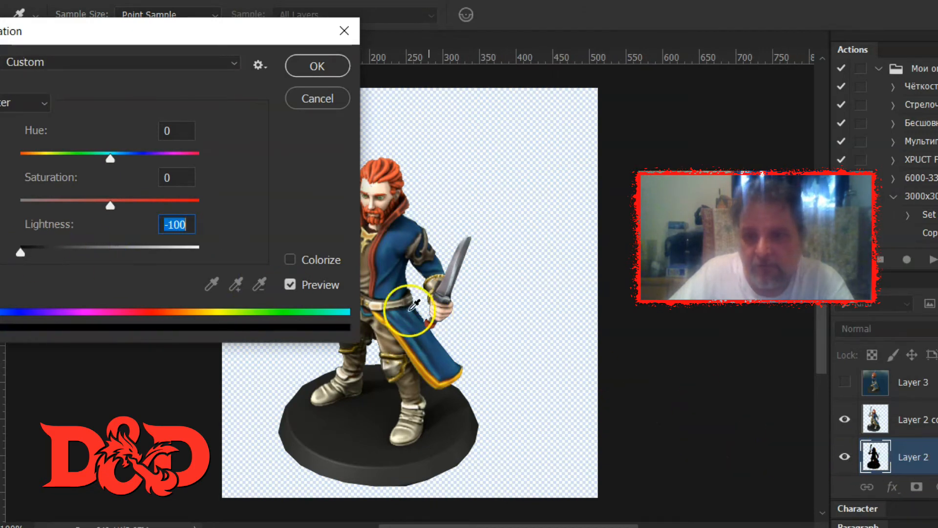
left_click_drag(103, 196, 228, 205)
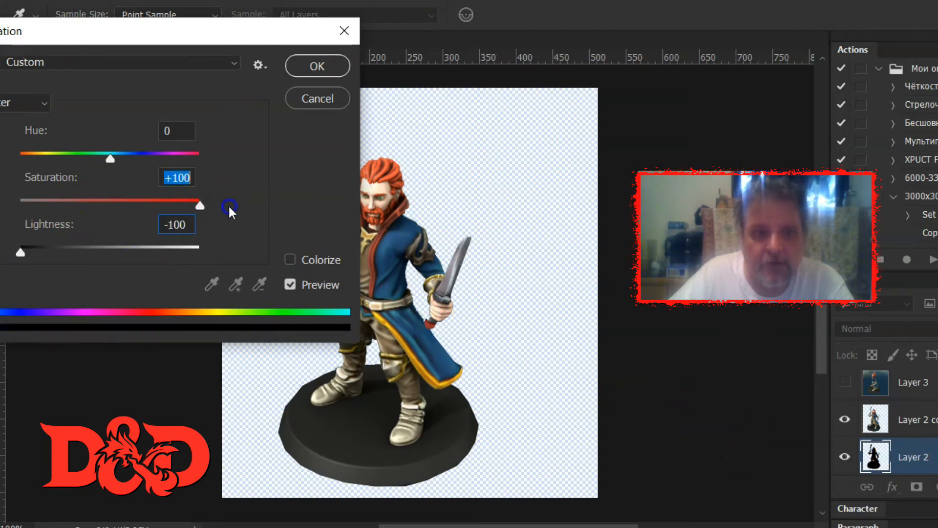
left_click(332, 72)
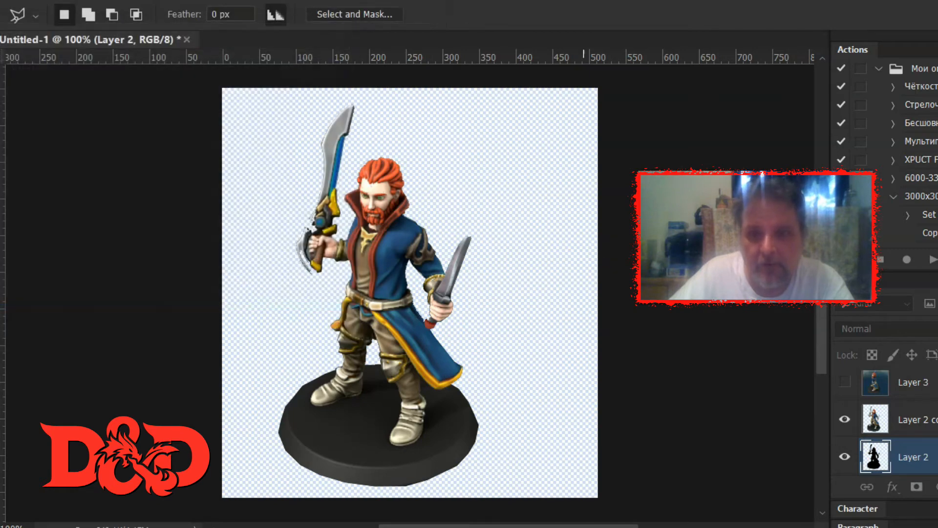
Hide Layer 2 copy briefly to check the black silhouette beneath it, and show the copy again.
left_click(910, 426)
left_click(838, 425)
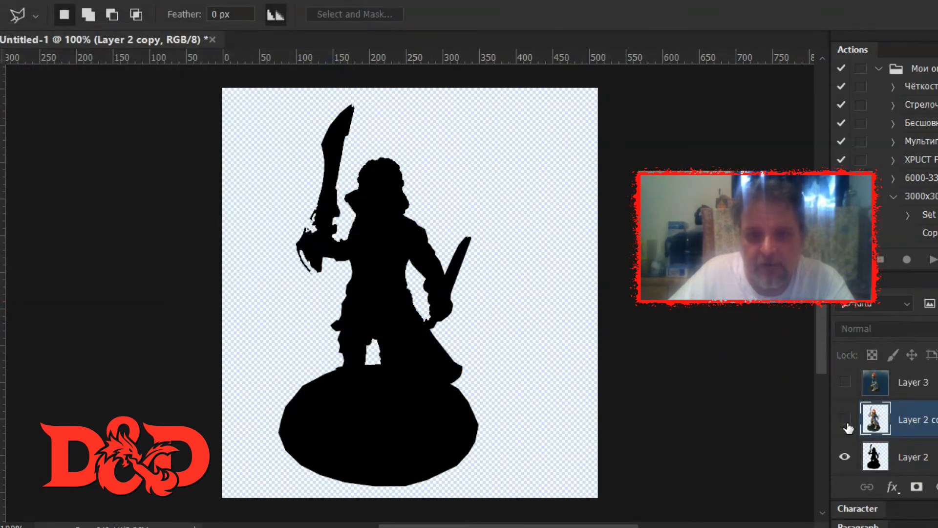
left_click(846, 421)
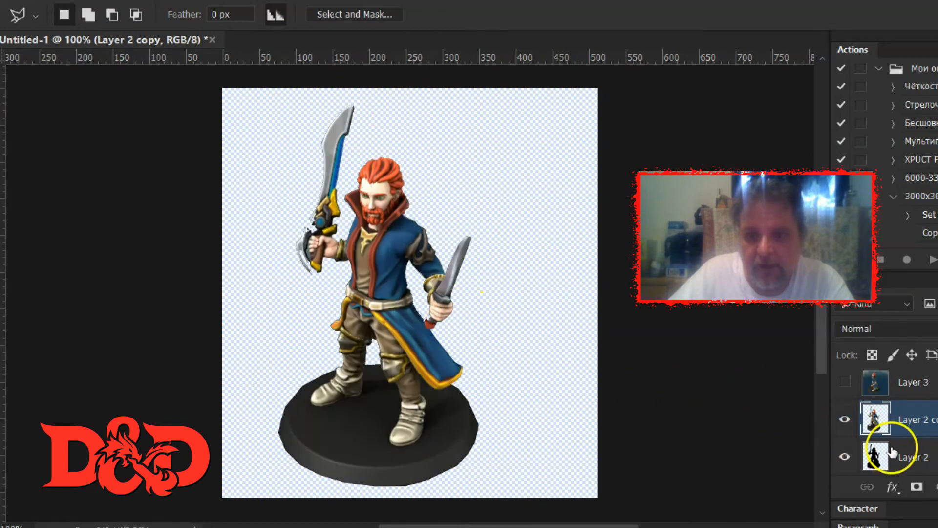
Nudge the black Layer 2 silhouette a few pixels right and down so it forms a shadow behind the figure.
left_click(908, 455)
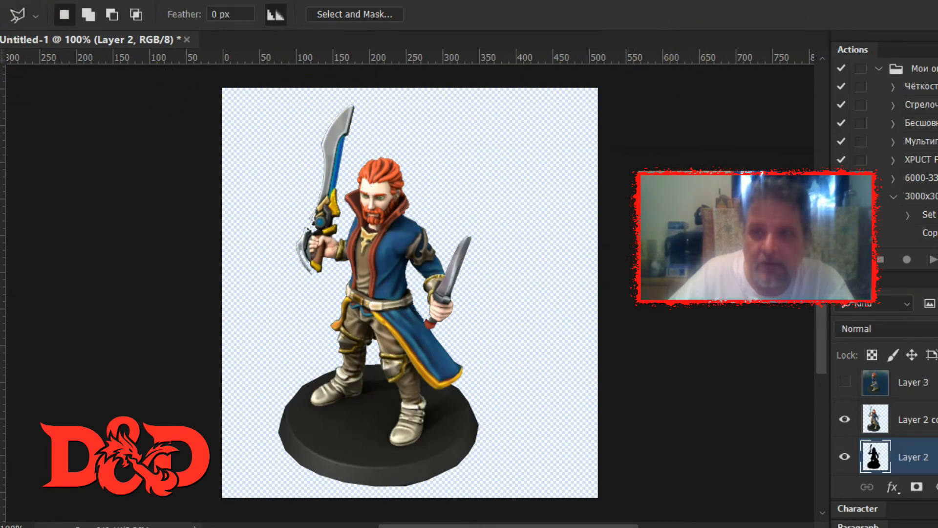
key("f")
key("f")
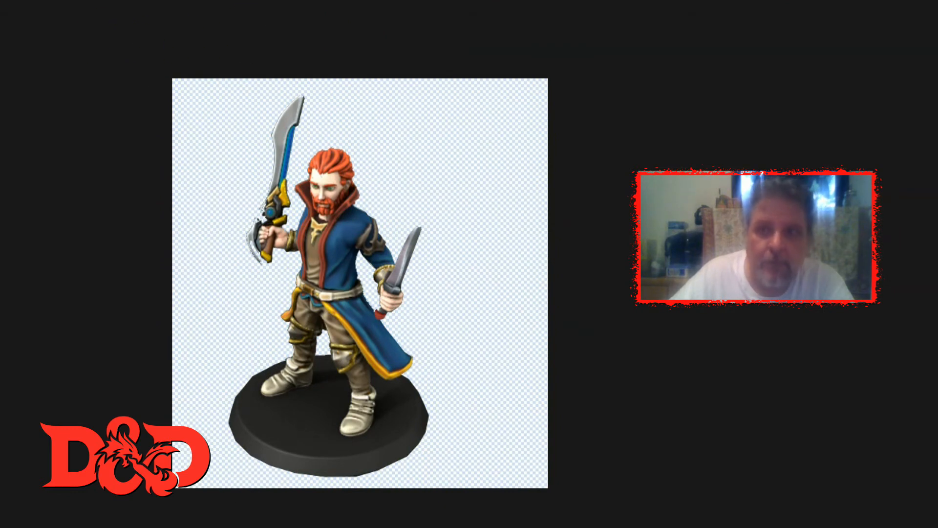
key("f")
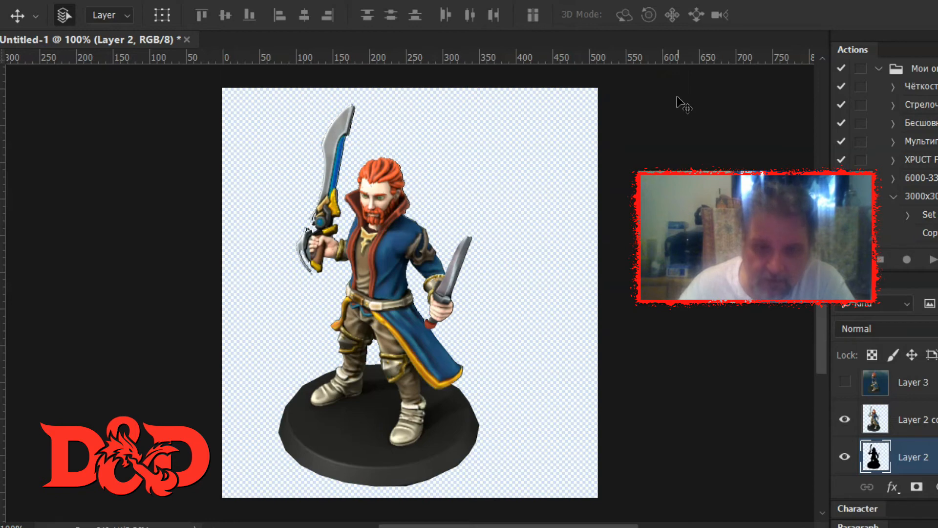
key("Right")
key("Right")
key("Right")
key("Down")
key("Down")
key("Down")
key("Down")
key("Down")
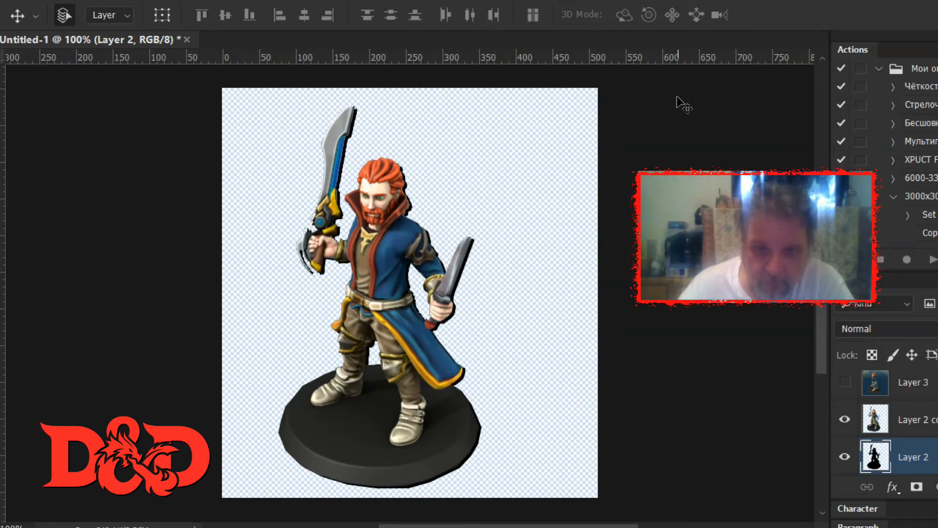
key("Right")
key("Down")
key("Down")
key("Down")
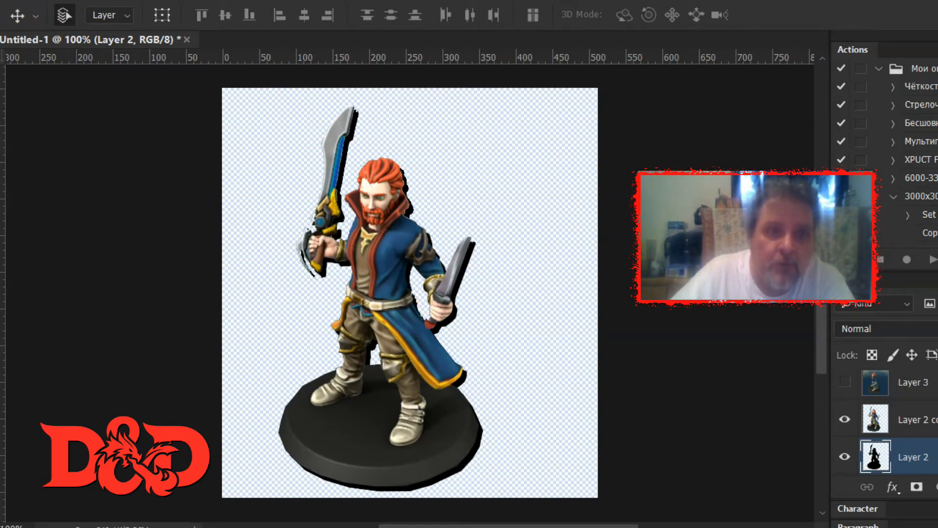
Enlarge the image proportionally to about 550 px wide by entering a new height in Image Size.
left_click(37, 0)
mouse_move(103, 0)
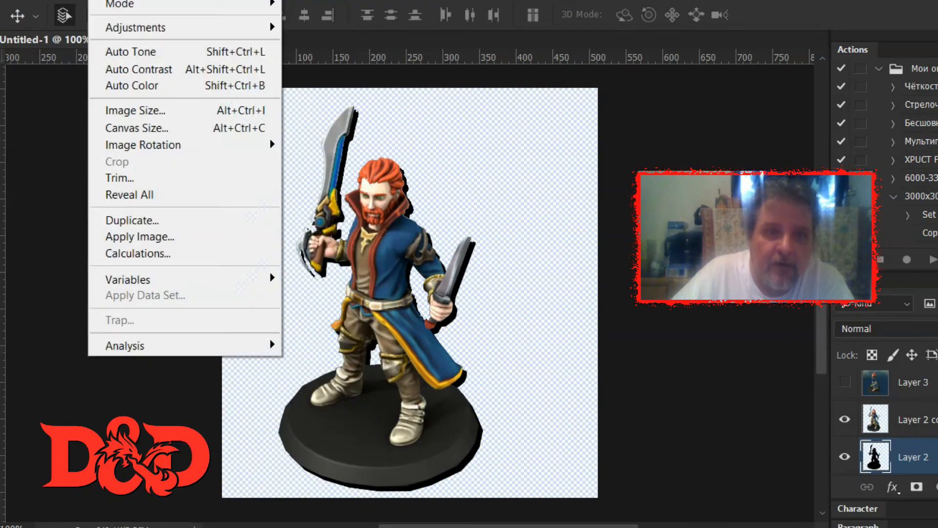
left_click(157, 111)
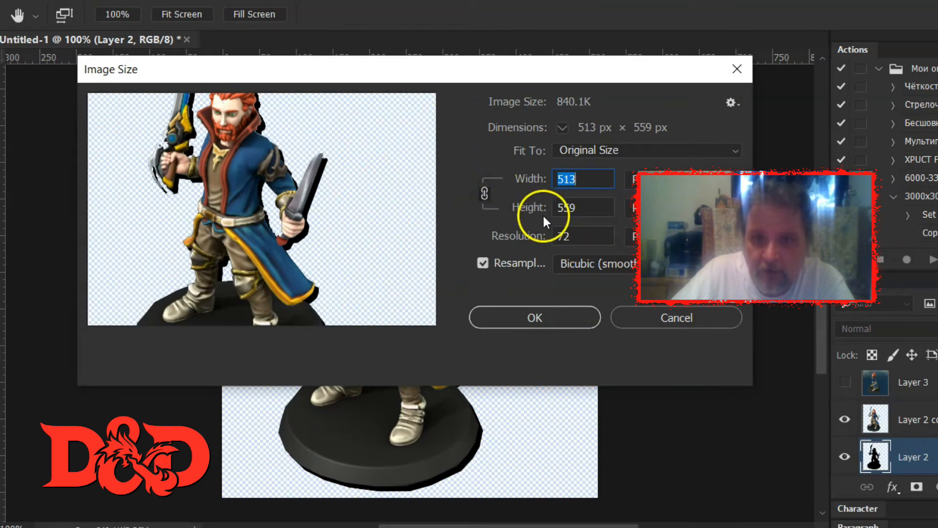
left_click(589, 214)
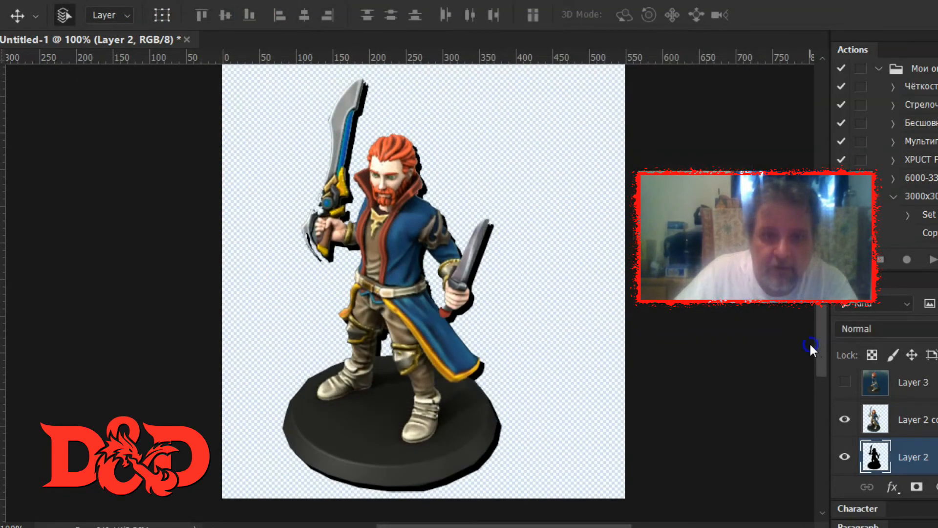
Select the figure with a rectangular marquee in full-screen view and crop away the empty strip on its right side.
key("ctrl+minus")
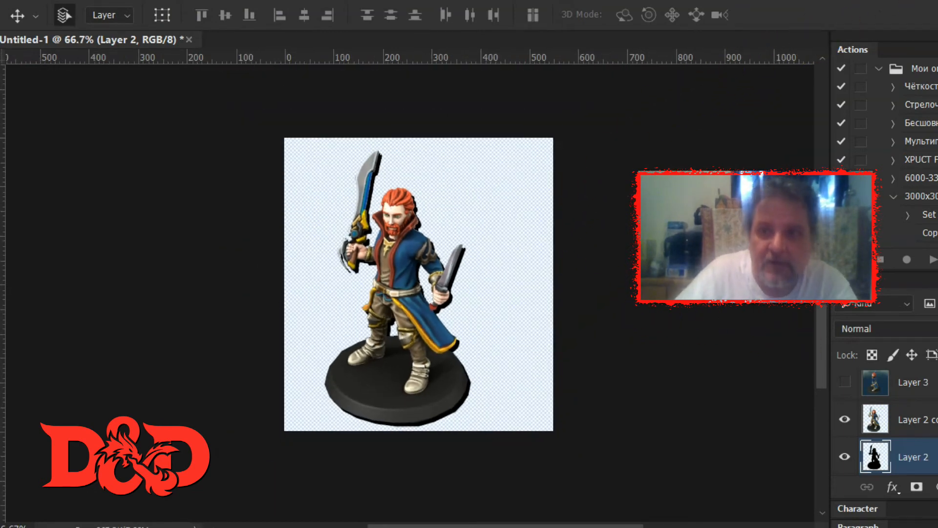
key("Tab")
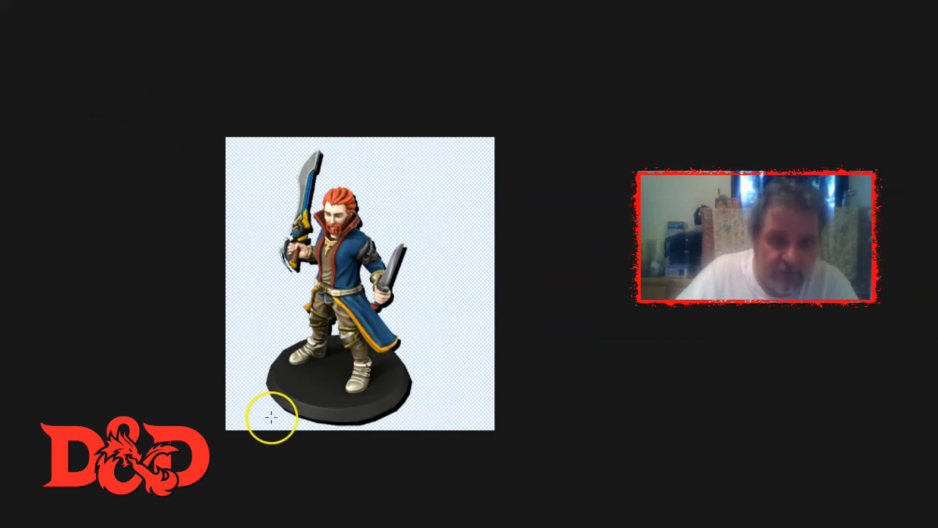
left_click_drag(189, 94, 415, 464)
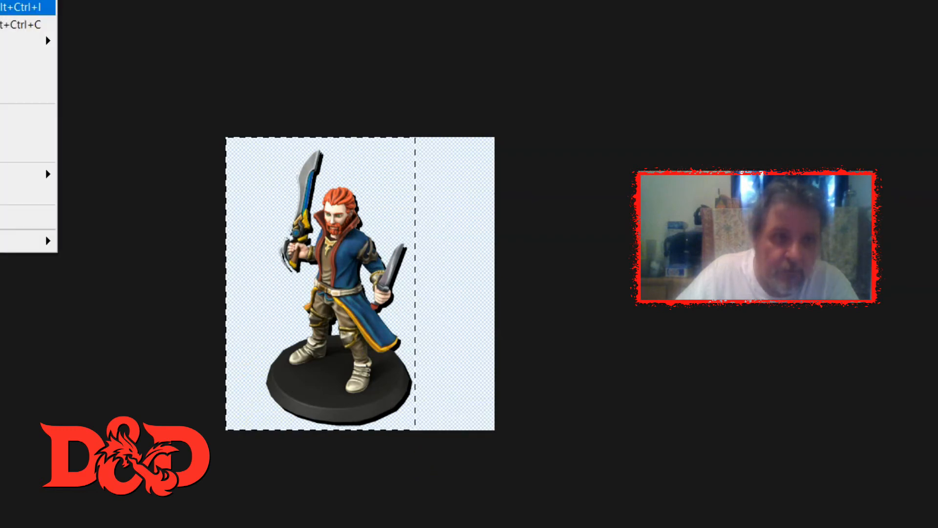
left_click(26, 57)
Crop off the empty strip on the left side of the figure, close to the base, and deselect.
left_click_drag(428, 153, 262, 448)
left_click(0, 0)
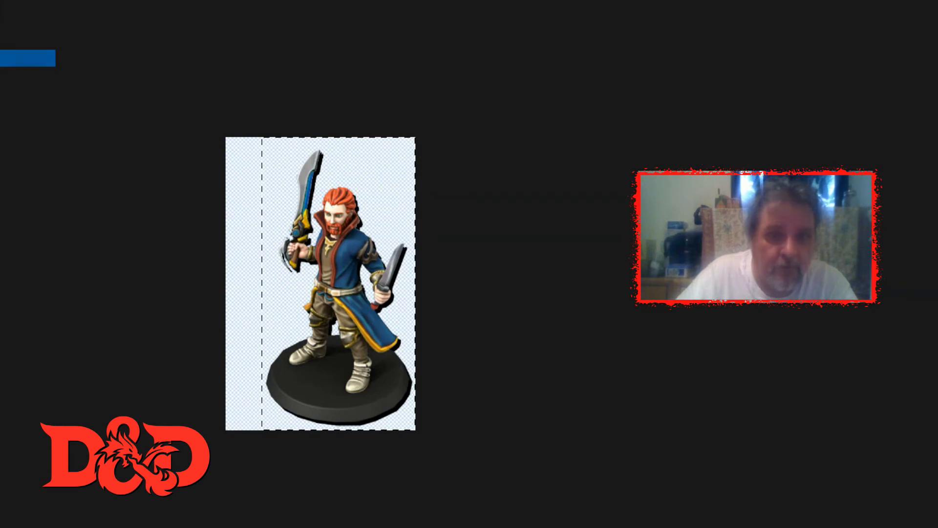
left_click(24, 58)
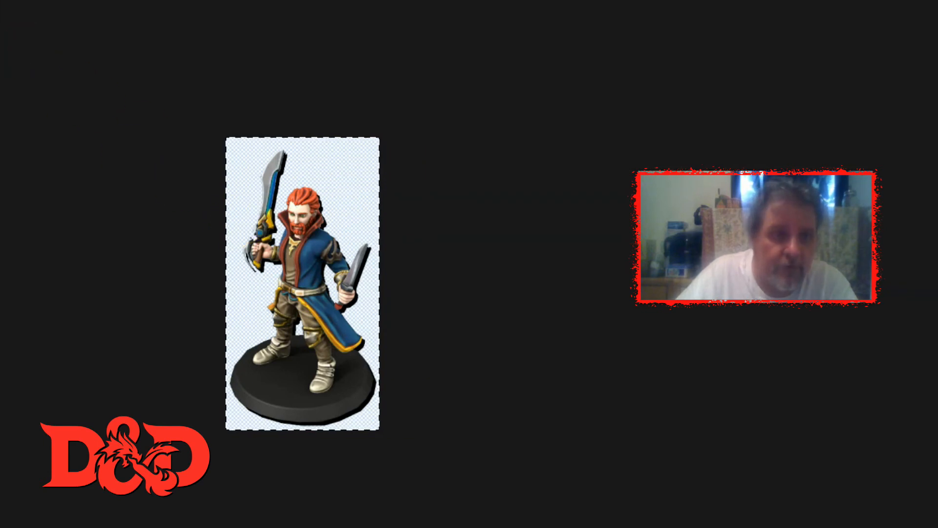
left_click(0, 0)
left_click(30, 0)
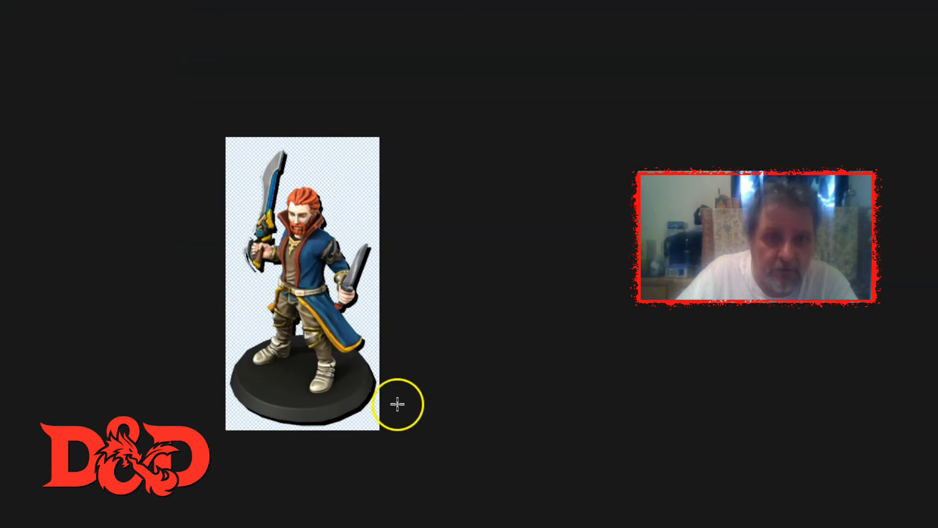
Crop off the thin empty strip above the raised sword and deselect.
left_click_drag(416, 460, 111, 145)
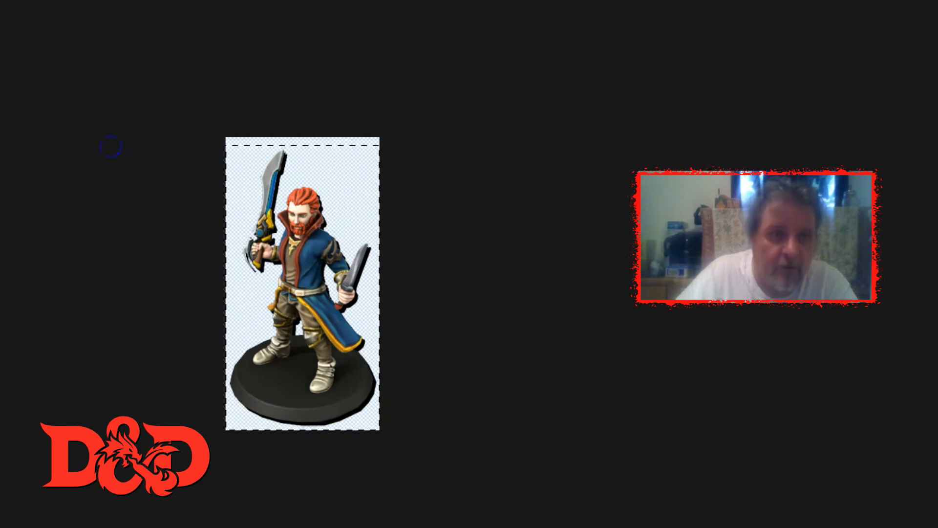
left_click(0, 0)
left_click(20, 58)
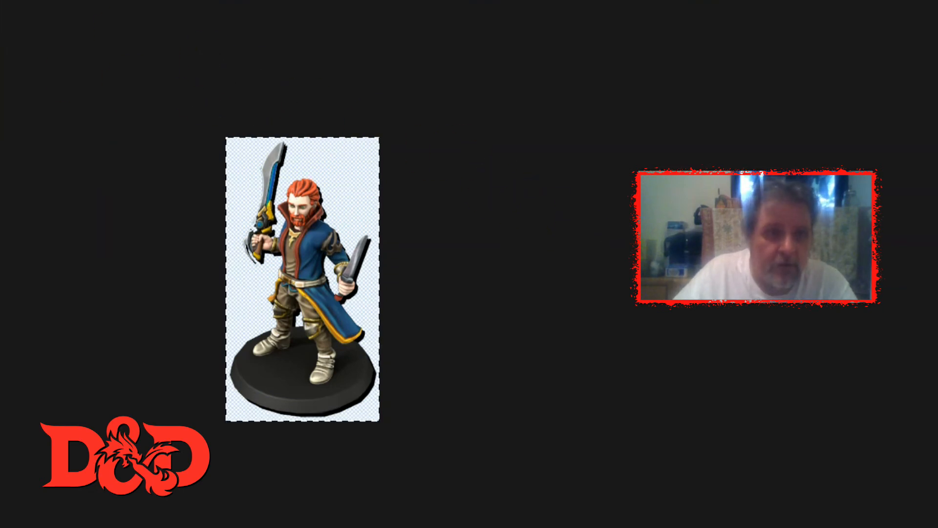
left_click(1, 0)
left_click(15, 0)
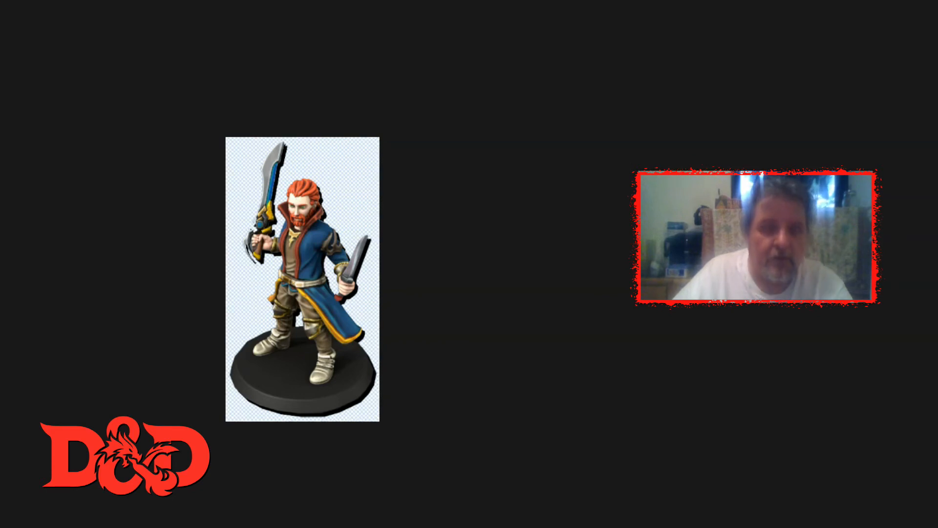
Resize the cropped image proportionally to a width of 315 px.
left_click(0, 0)
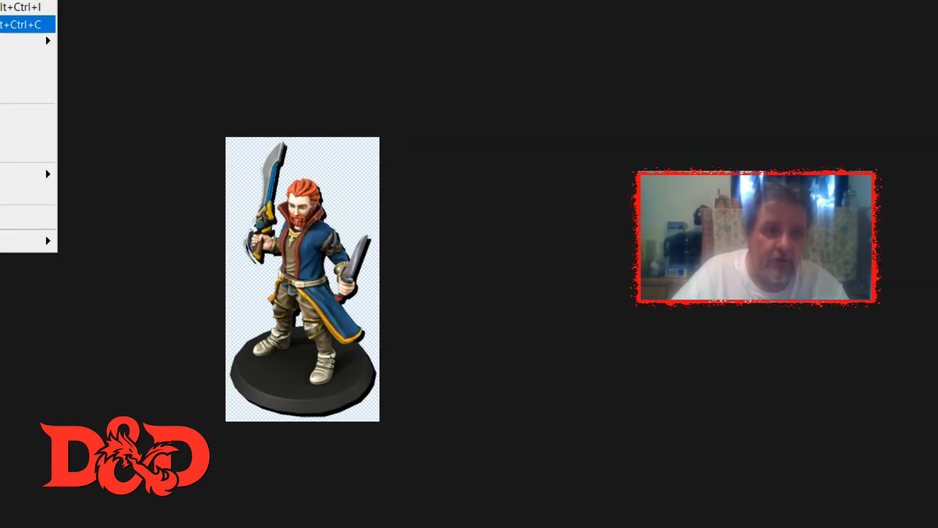
left_click(1, 7)
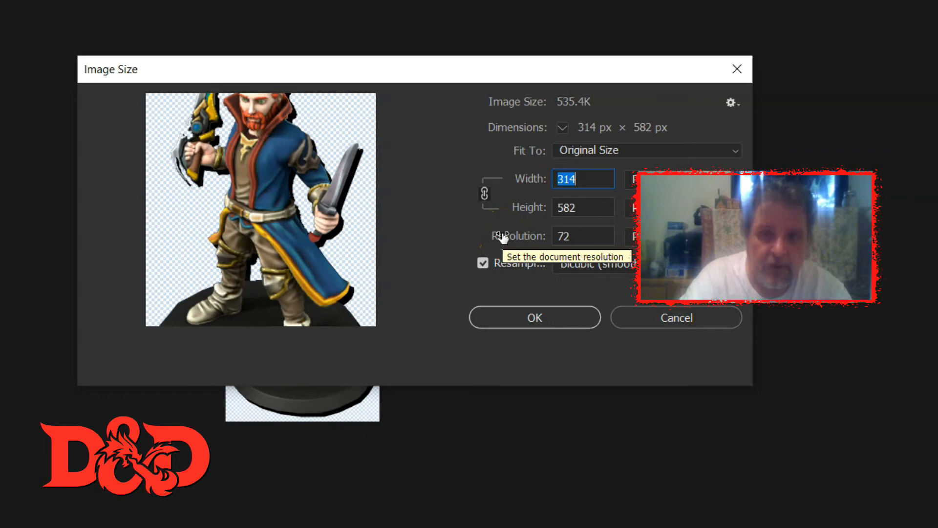
type("31")
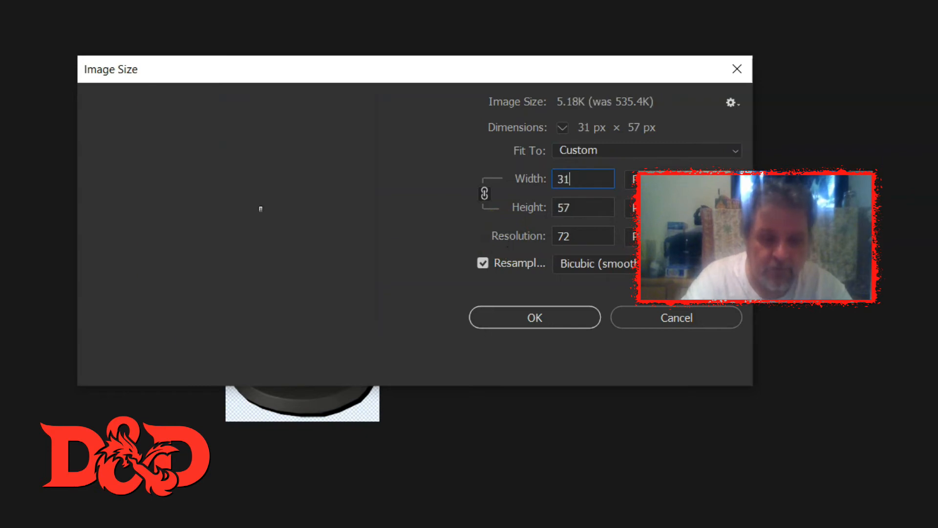
type("5")
key("Return")
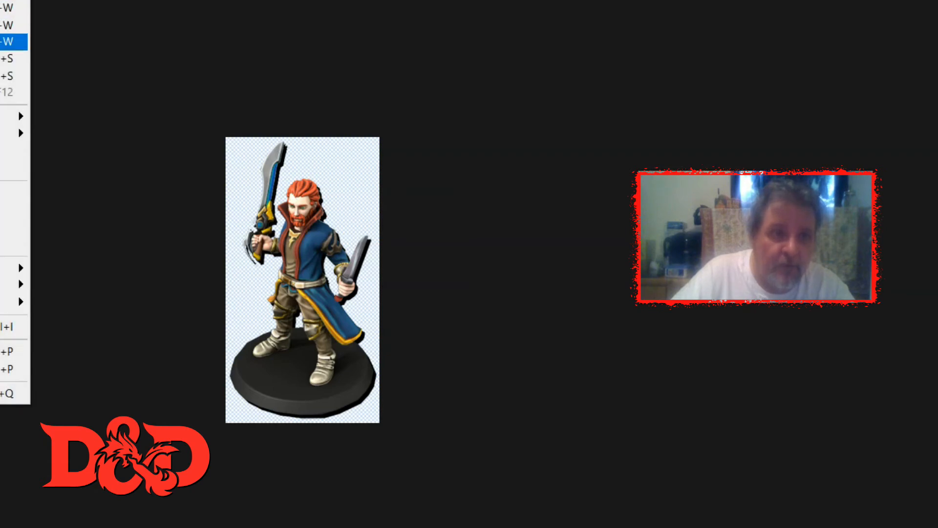
Start saving the image as a PNG file with the name grog.png.
left_click(5, 76)
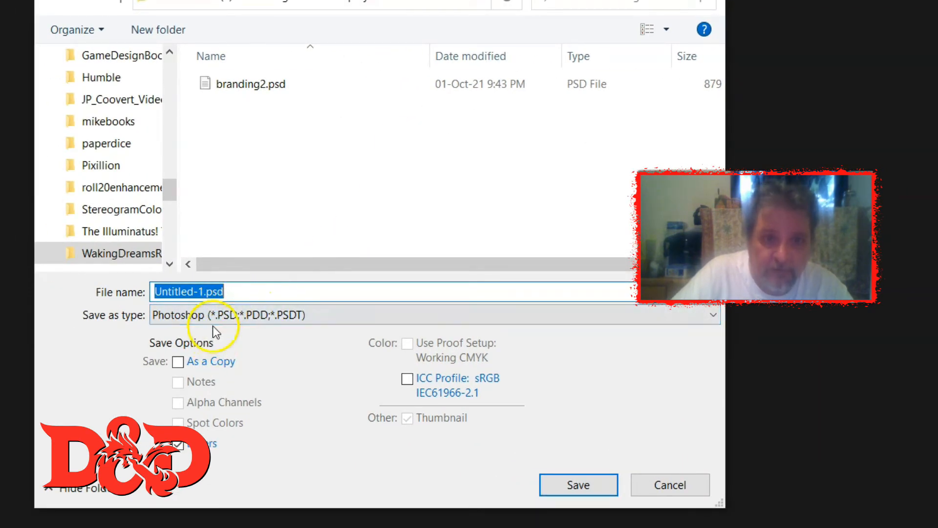
left_click(224, 311)
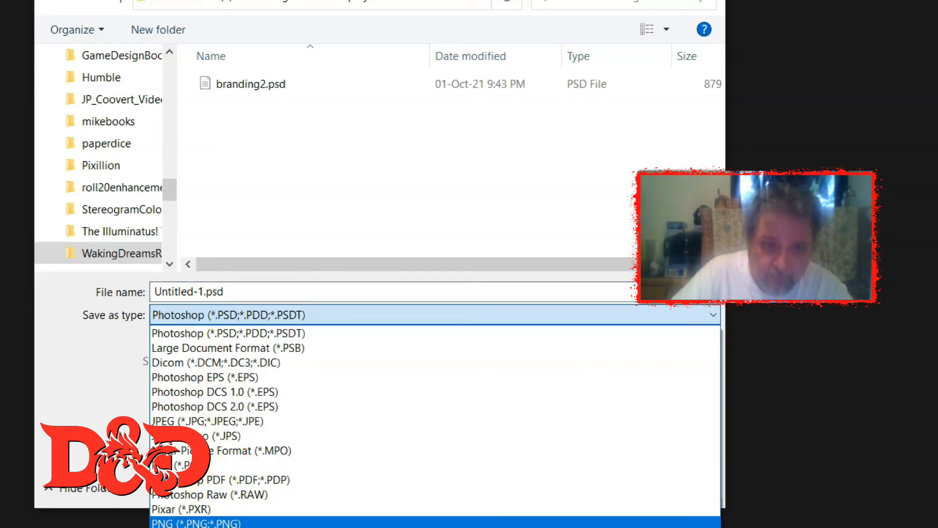
left_click(196, 521)
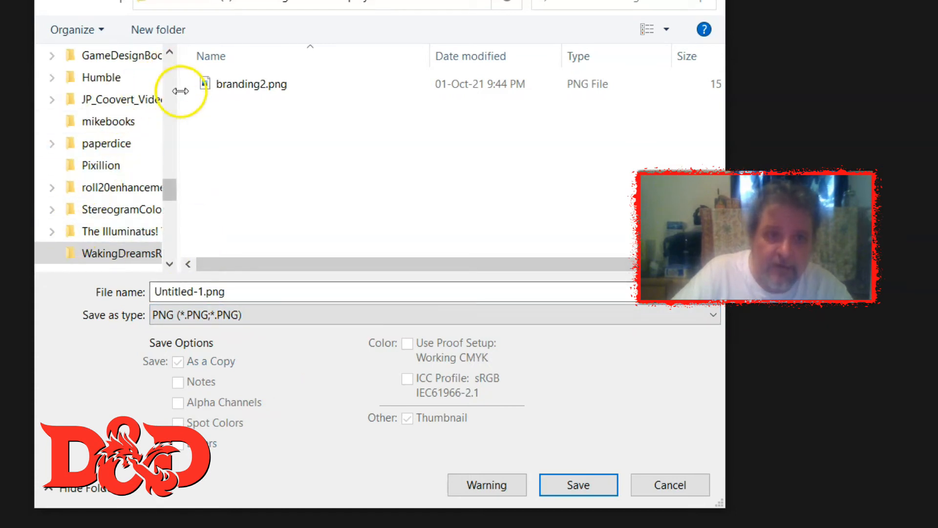
double_click(180, 289)
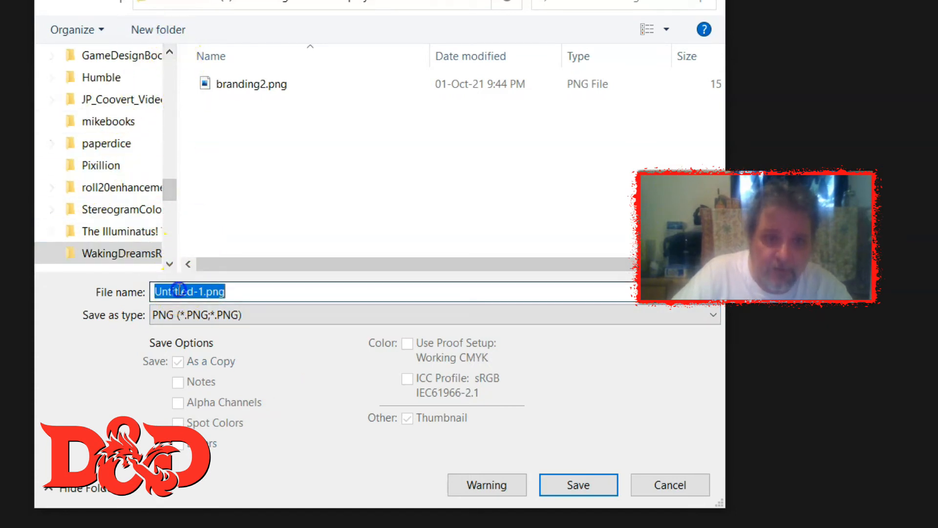
left_click(94, 292)
type("grog")
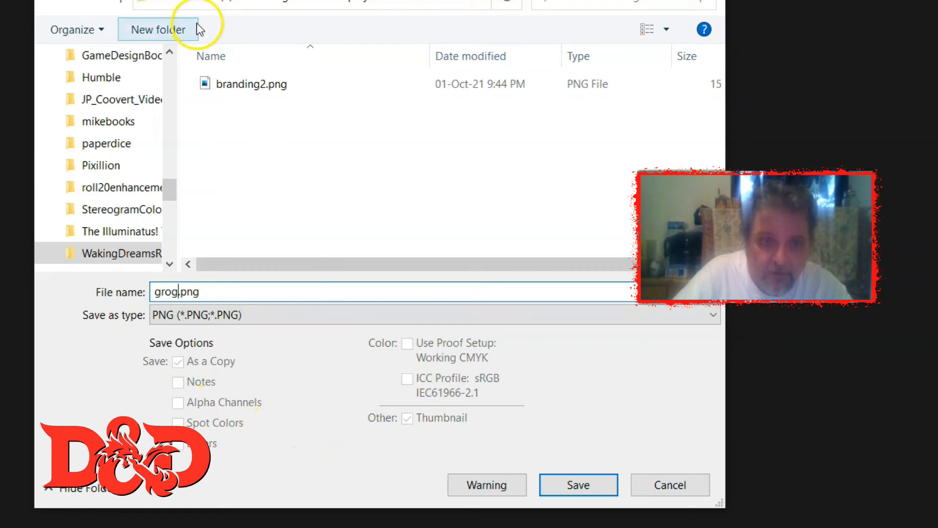
Save the PNG in the NCCUClassPosts folder on the BDP-DND (J:) drive with the name extended to bdp-grog.png.
left_click(205, 4)
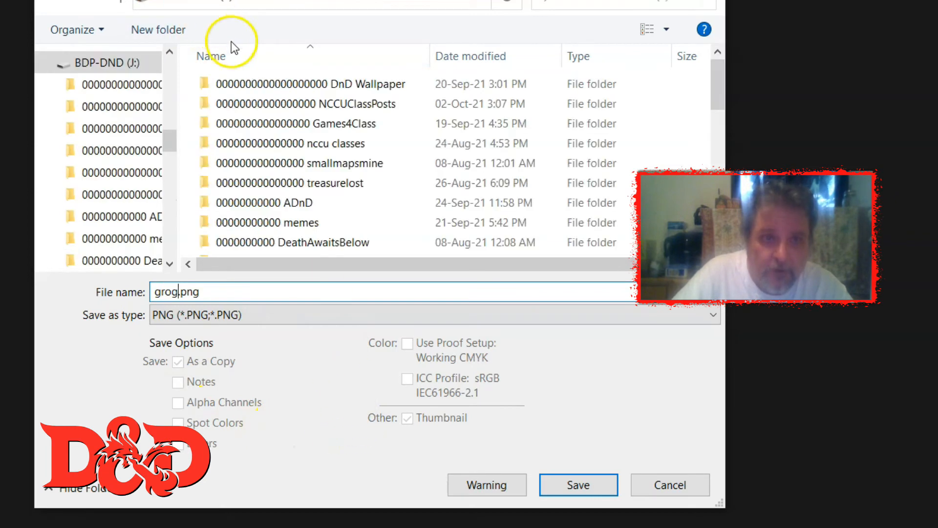
double_click(272, 102)
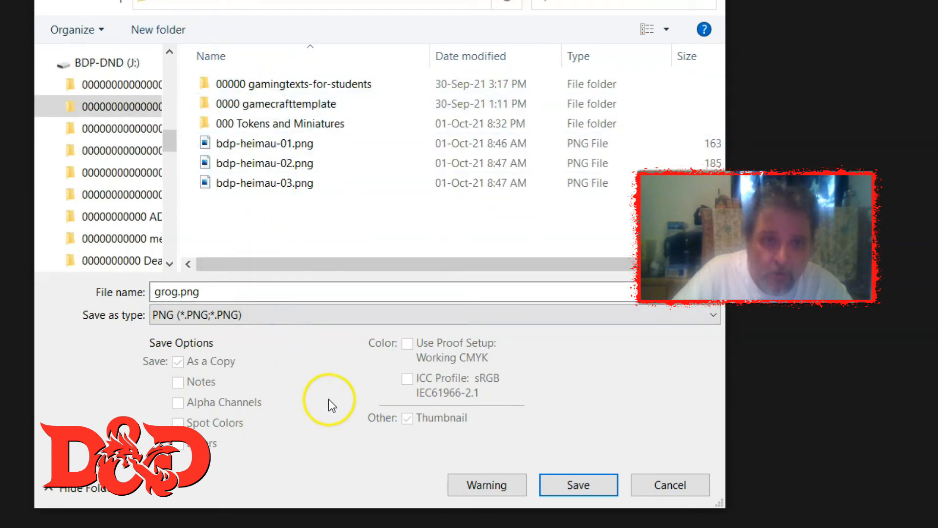
left_click(157, 291)
double_click(158, 291)
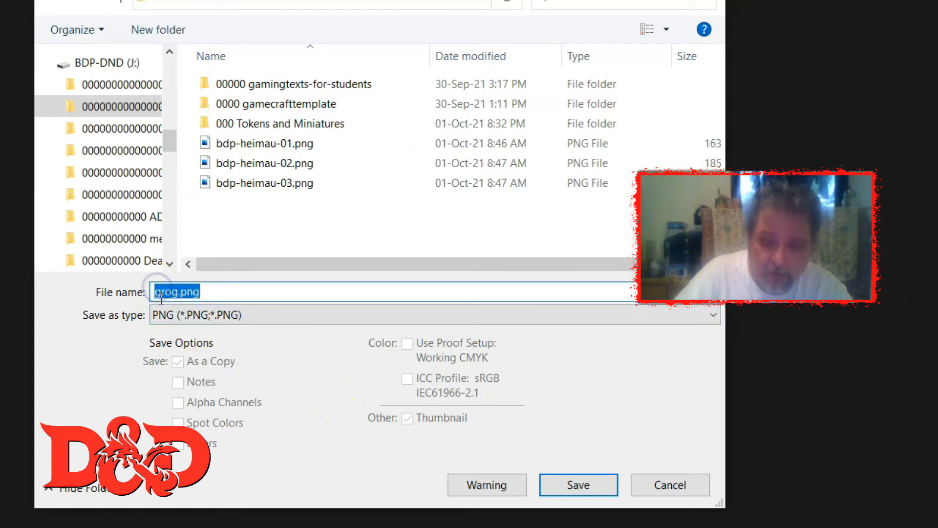
key("Left")
type("bd")
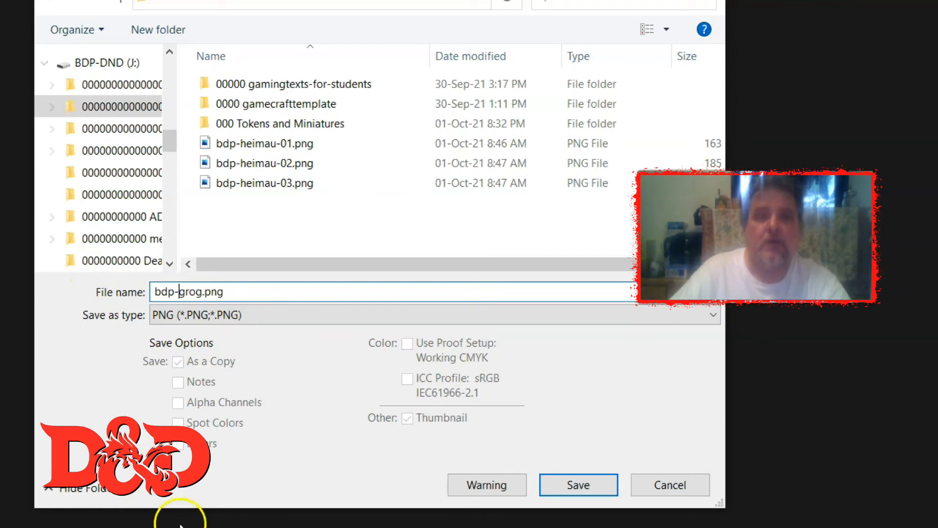
left_click(594, 483)
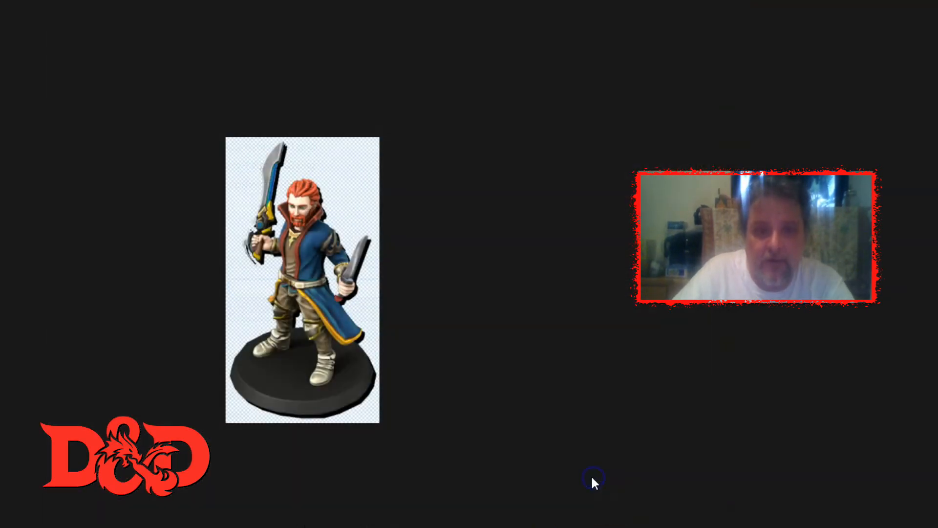
left_click(549, 126)
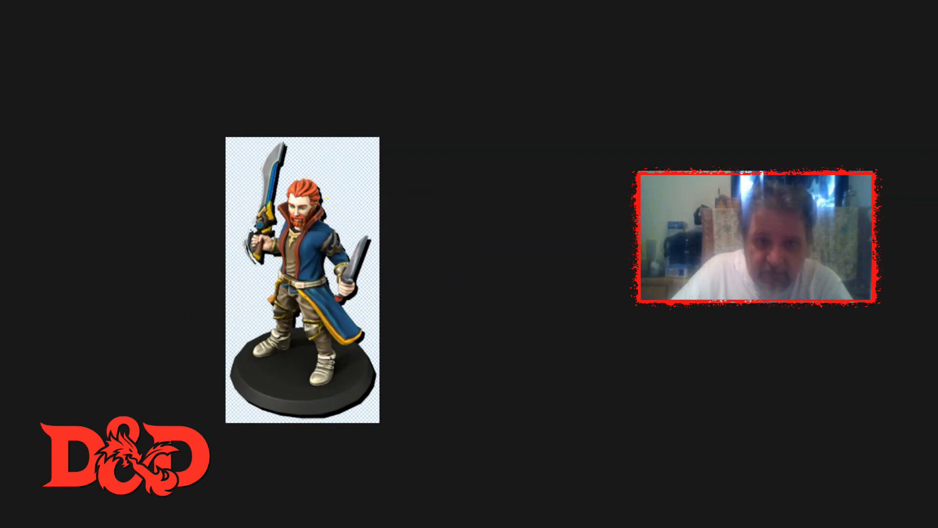
Switch to the browser, view the open Owlbear Rodeo game and look over the Owlbear Rodeo home page.
key("alt+Tab")
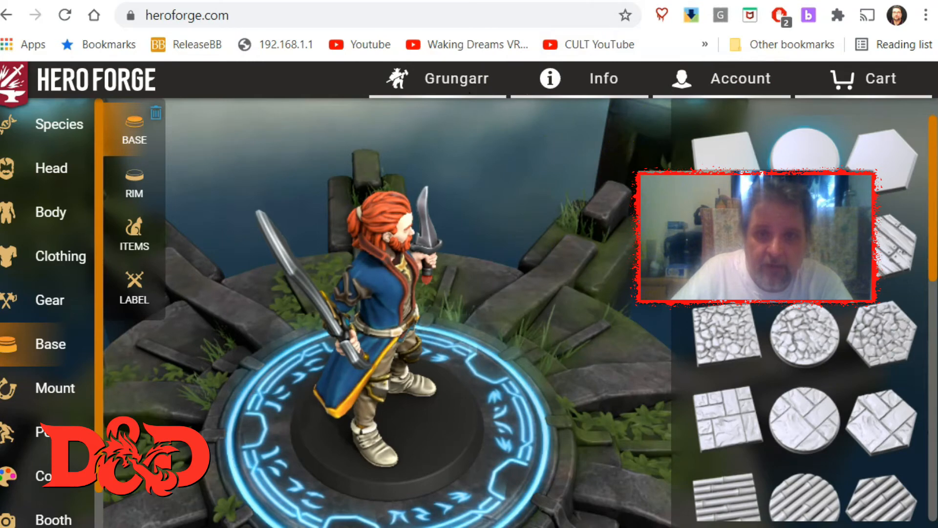
left_click(590, 6)
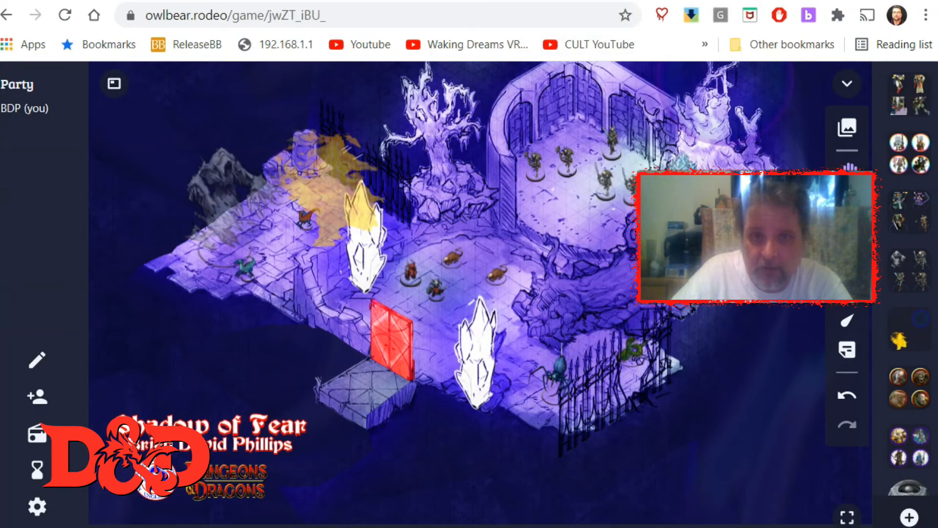
left_click(391, 1)
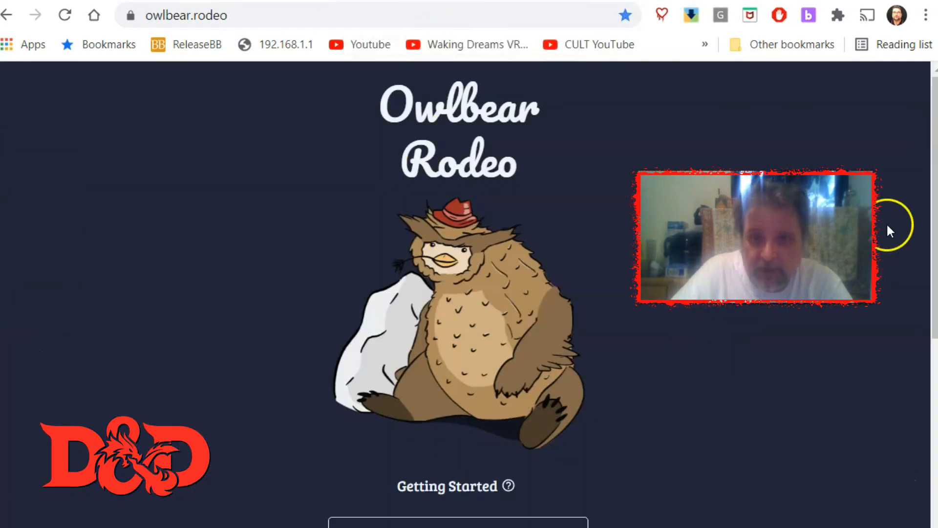
left_click_drag(924, 168, 929, 235)
scroll(912, 293, "down", 4)
scroll(884, 354, "up", 7)
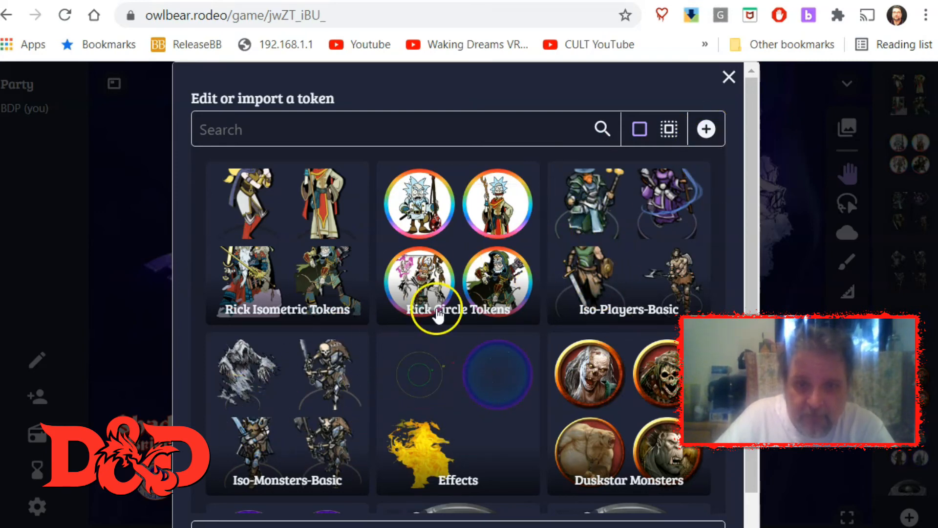
Start importing token images and browse to the NCCUClassPosts folder on the BDP-DND (J:) drive.
left_click(704, 128)
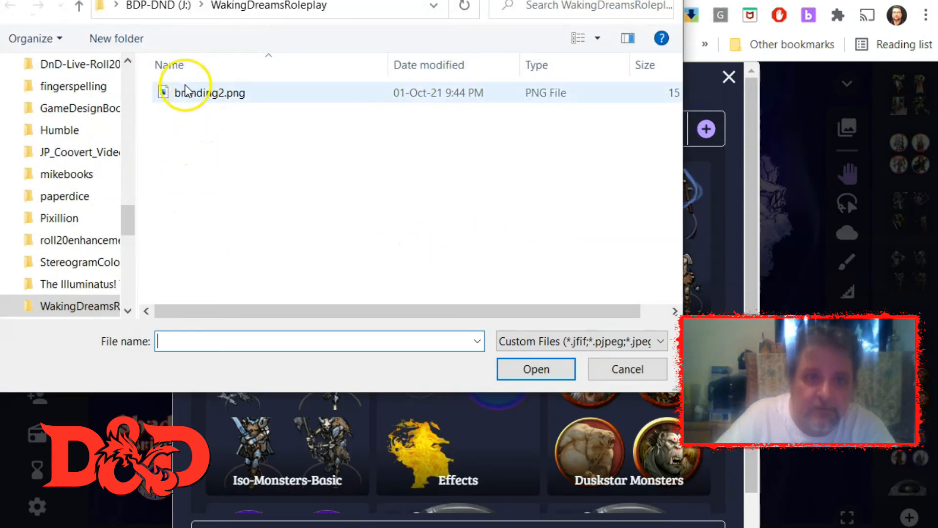
left_click(147, 7)
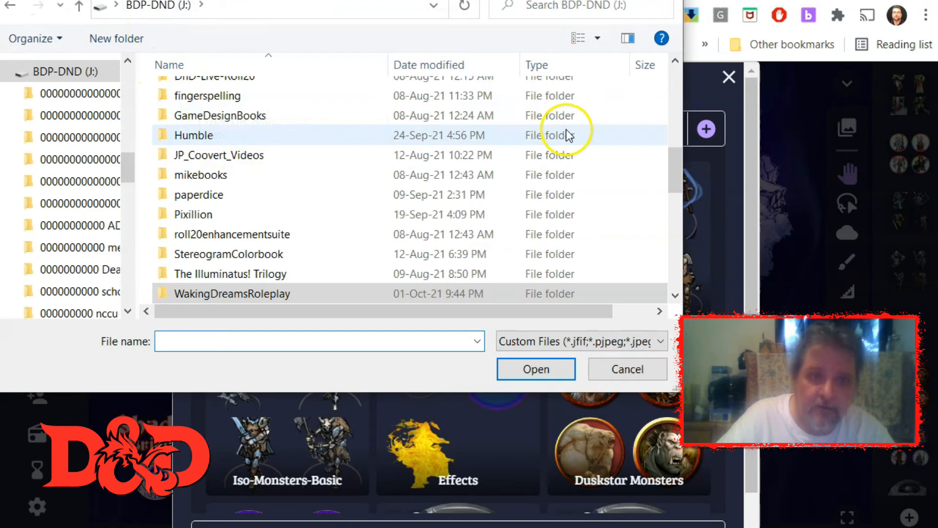
left_click(681, 89)
left_click(682, 89)
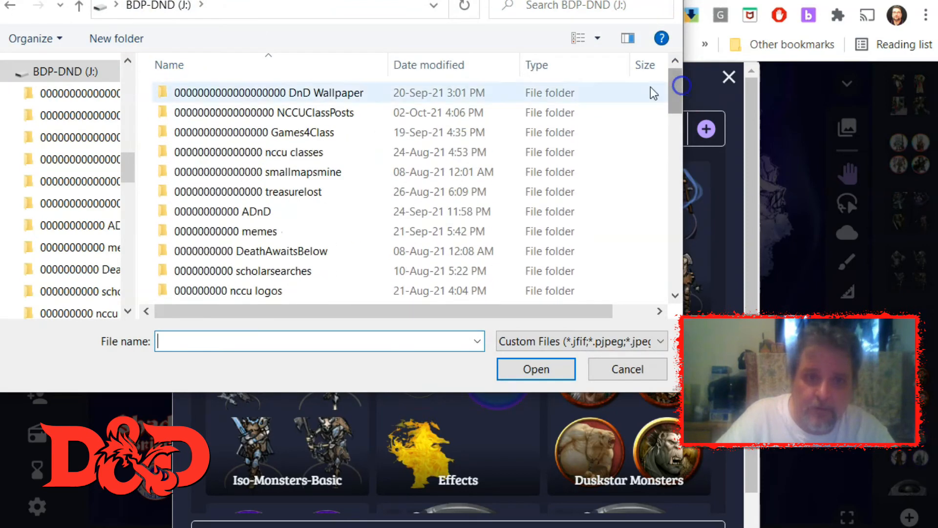
left_click(225, 117)
double_click(226, 117)
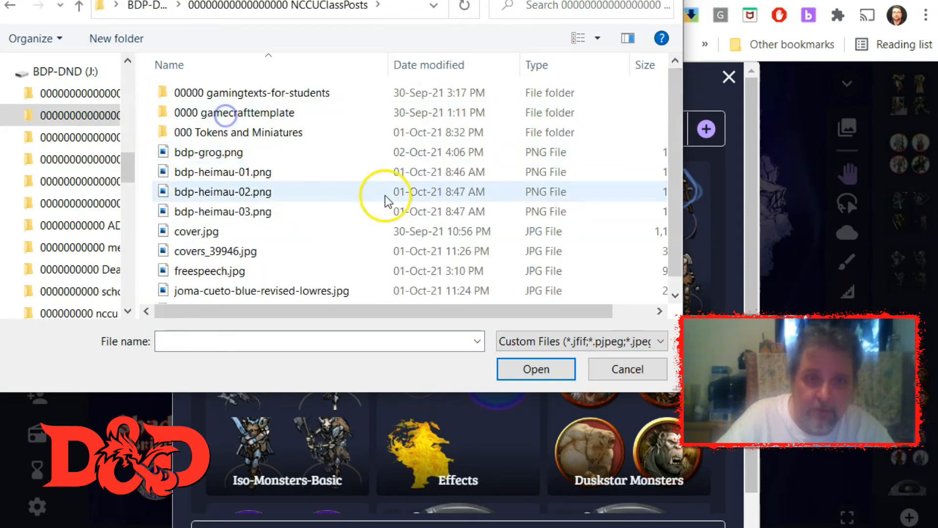
Import bdp-grog.png, bdp-heimau-01.png, bdp-heimau-02.png and bdp-heimau-03.png together as tokens.
left_click(193, 152)
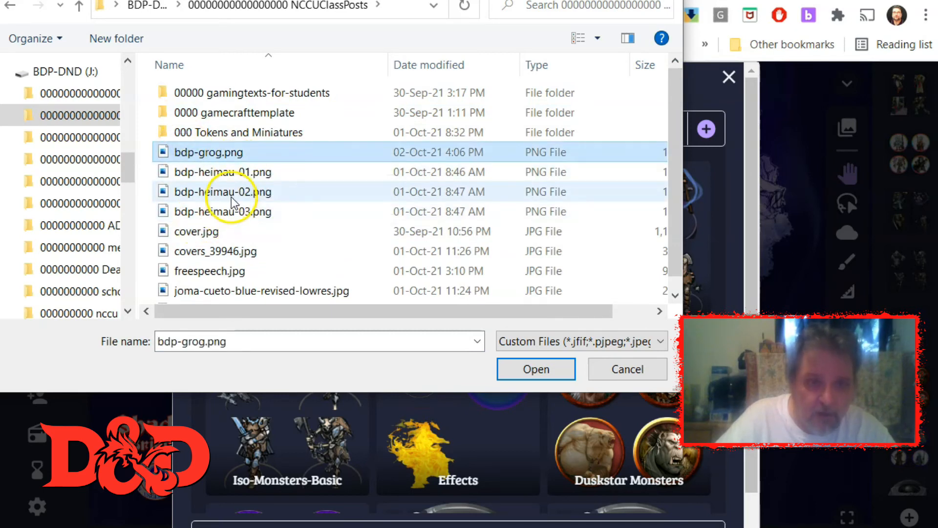
left_click(232, 174, "ctrl")
left_click(238, 193, "ctrl")
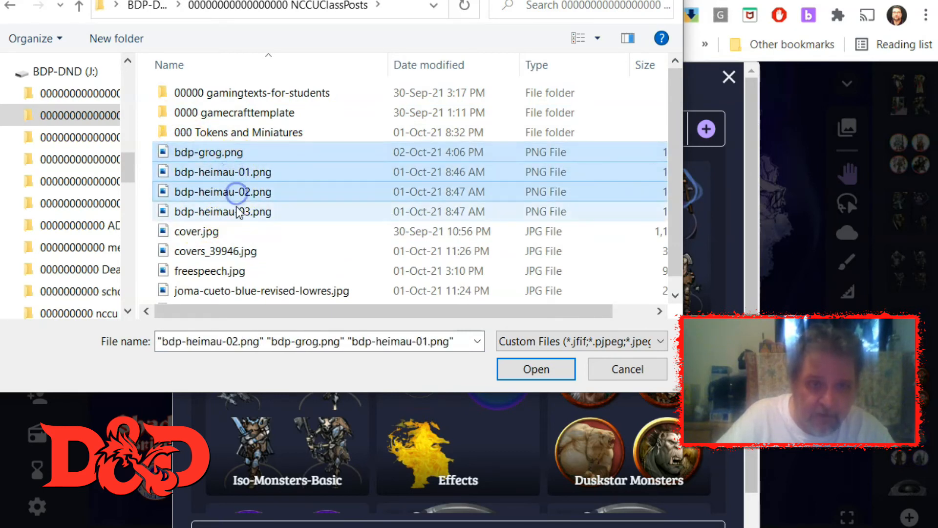
left_click(230, 212, "ctrl")
left_click(536, 386)
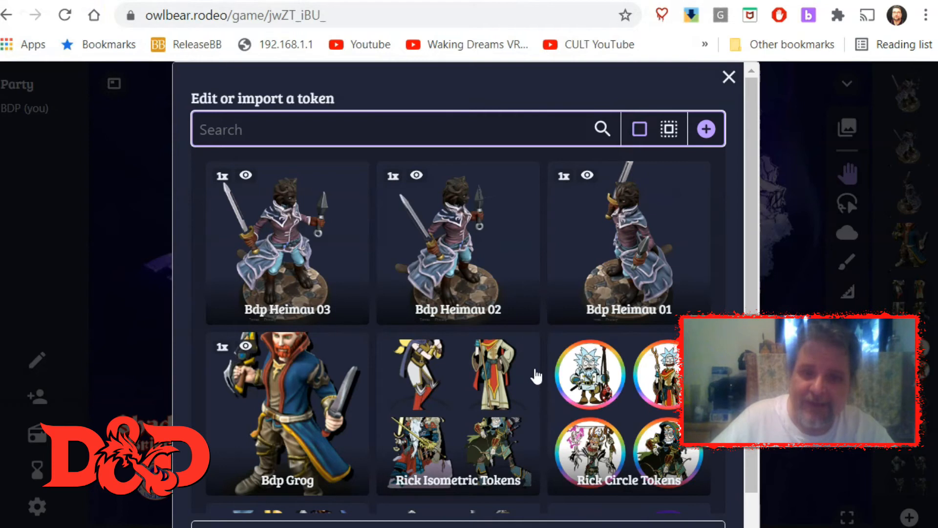
Combine the three Bdp Heimau tokens with the Bdp Grog token into one group.
left_click(295, 396)
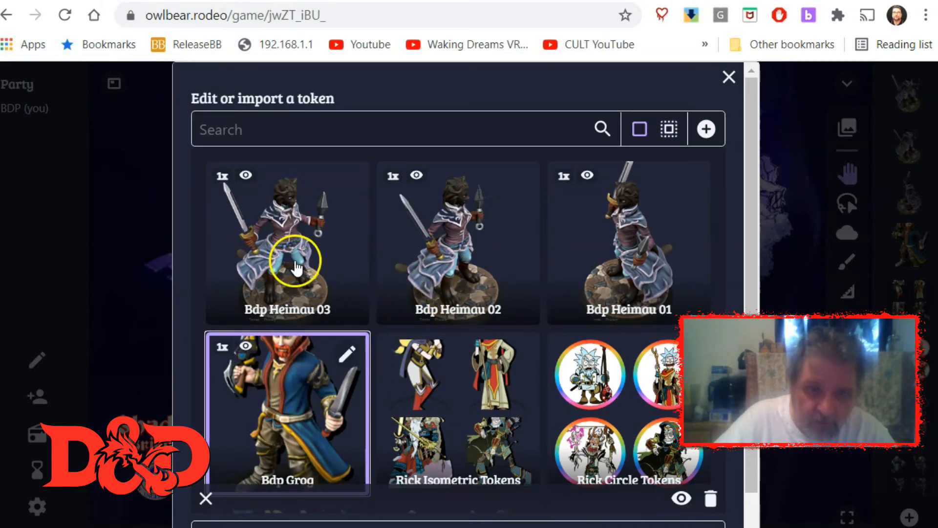
left_click(295, 266)
left_click(650, 256, "shift")
left_click_drag(461, 276, 286, 389)
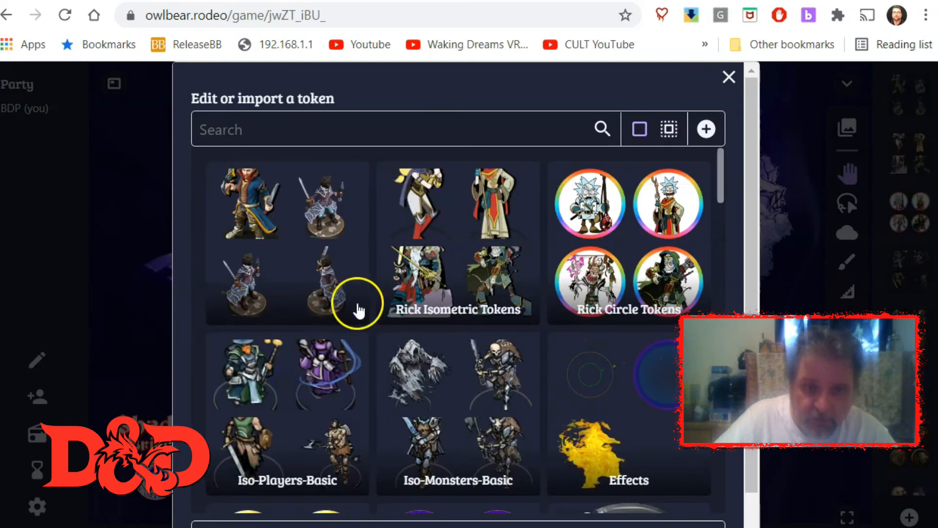
Name the new token group BDP-IsoCharTokens and return to the game map.
left_click(277, 203)
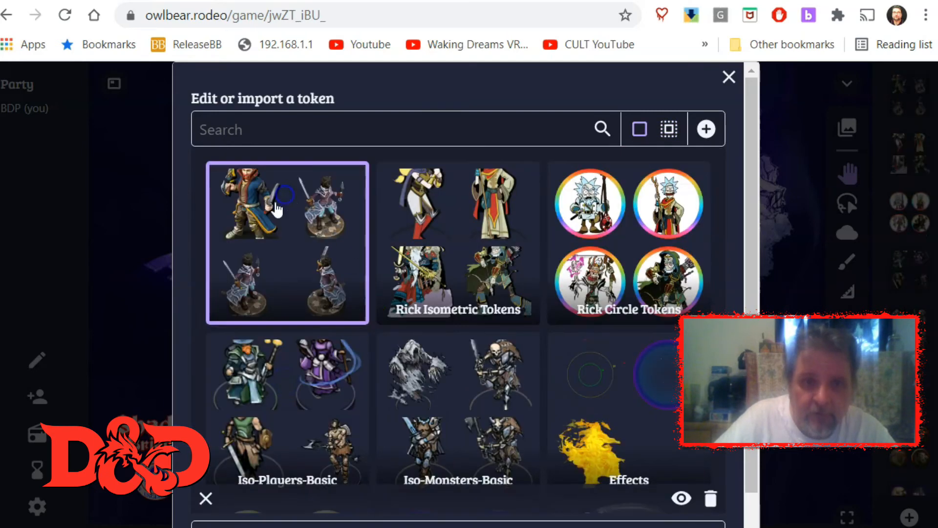
left_click(290, 234)
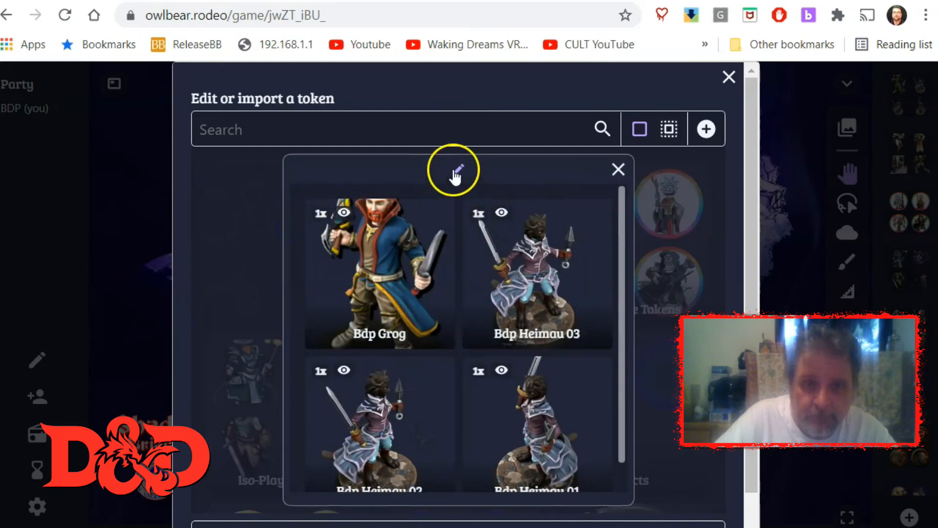
left_click(455, 168)
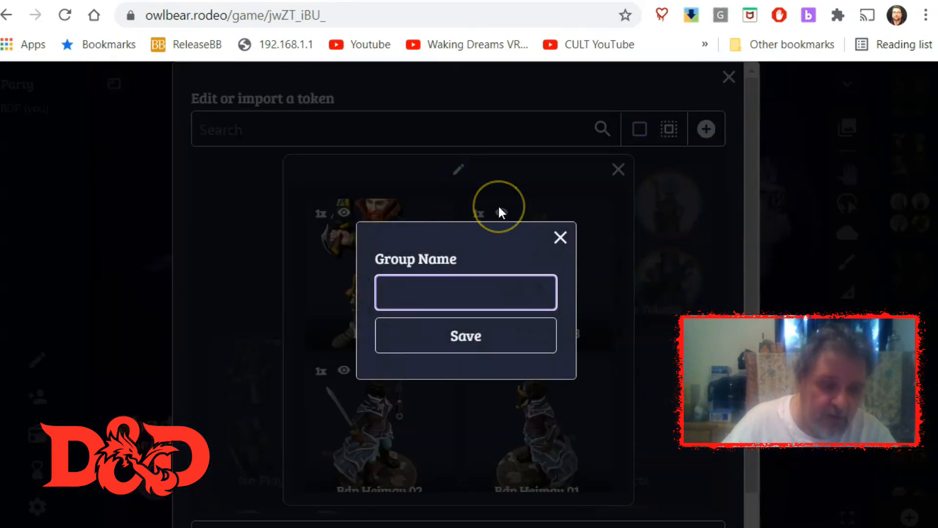
type("BD")
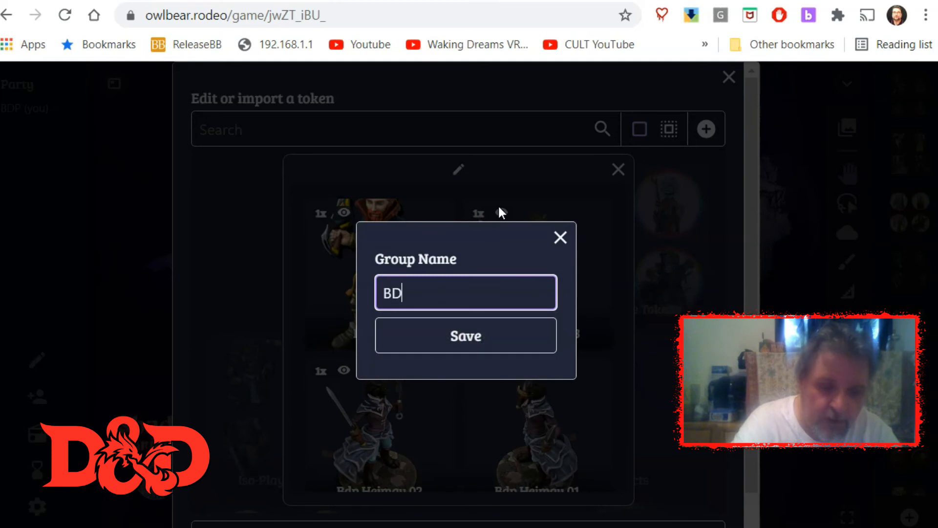
type("P-")
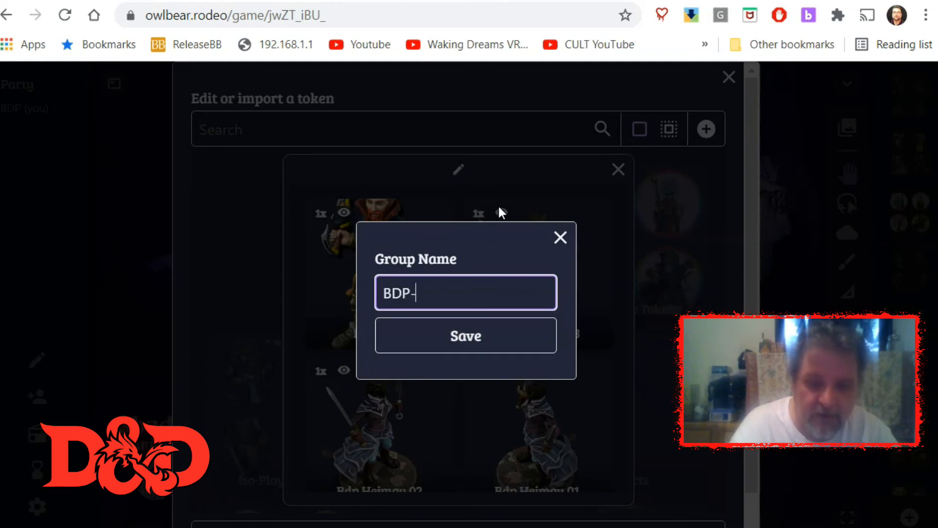
type("Iso")
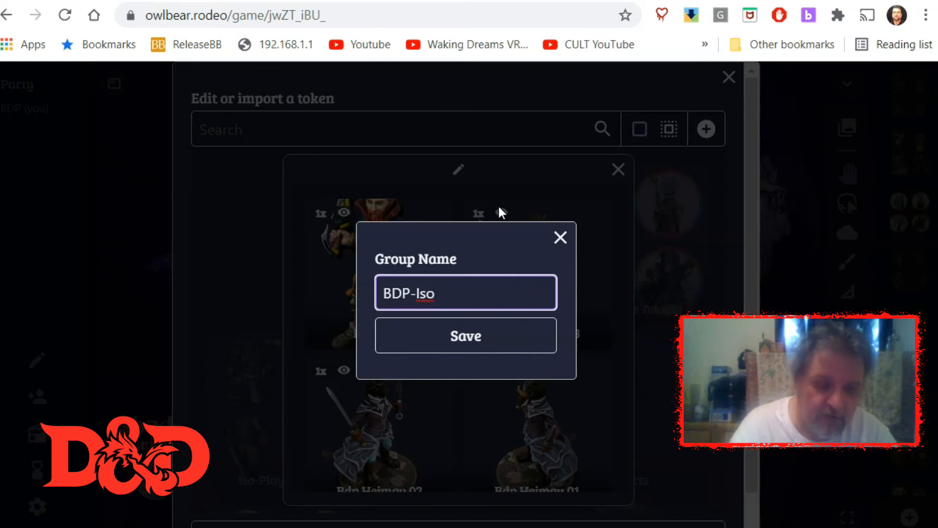
type("To")
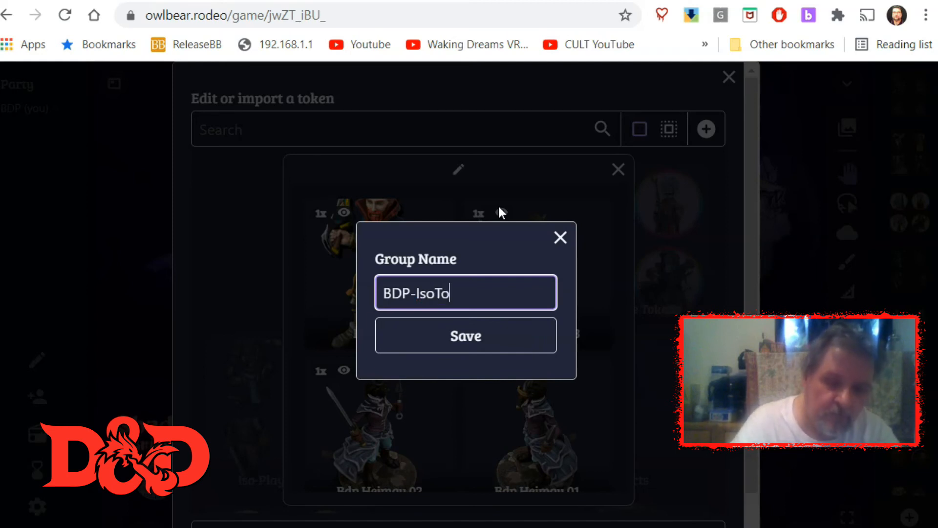
key("BackSpace")
key("BackSpace")
type("harTokens")
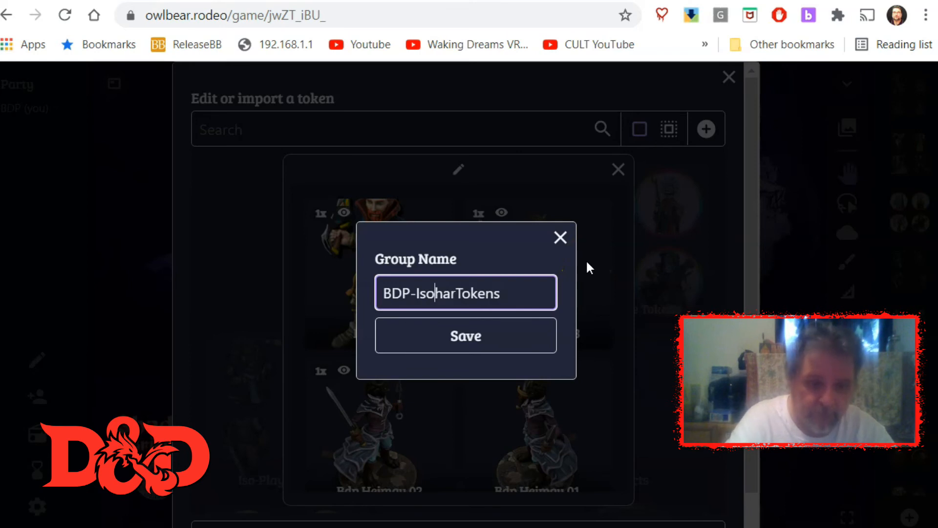
type("C")
left_click(450, 337)
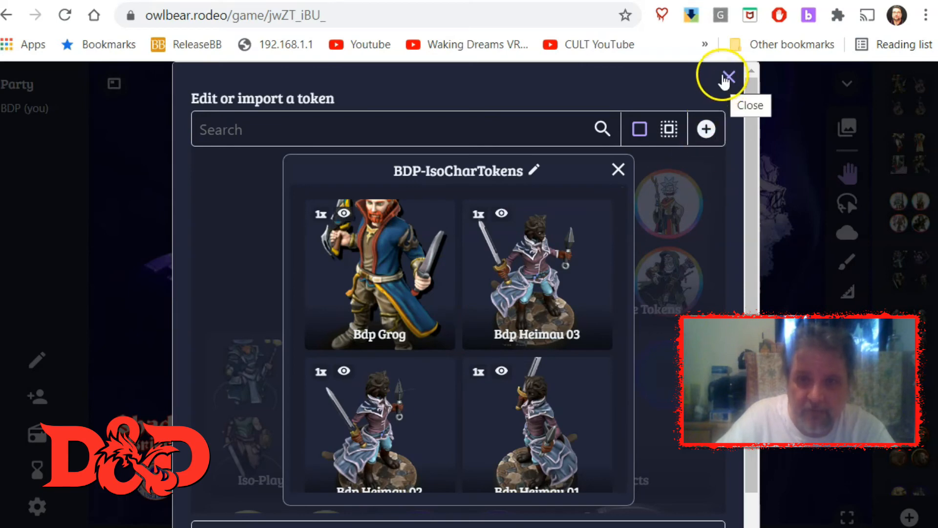
left_click(726, 79)
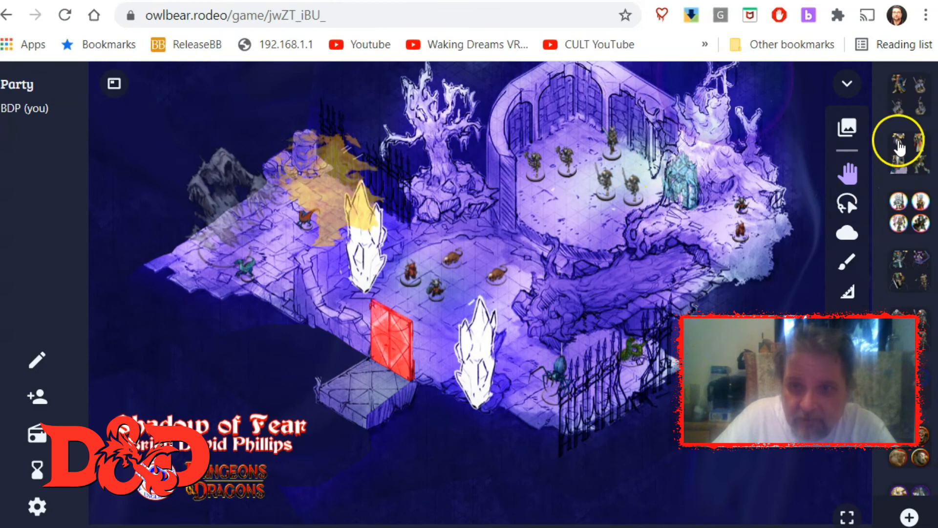
Place the Bdp Grog token from the new group on the stone platform beside the red door.
left_click(898, 154)
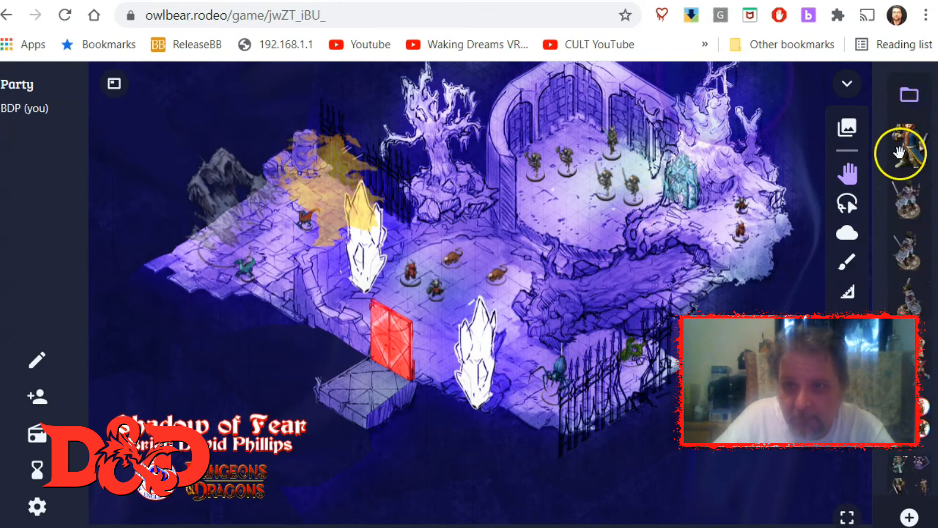
left_click_drag(899, 152, 357, 377)
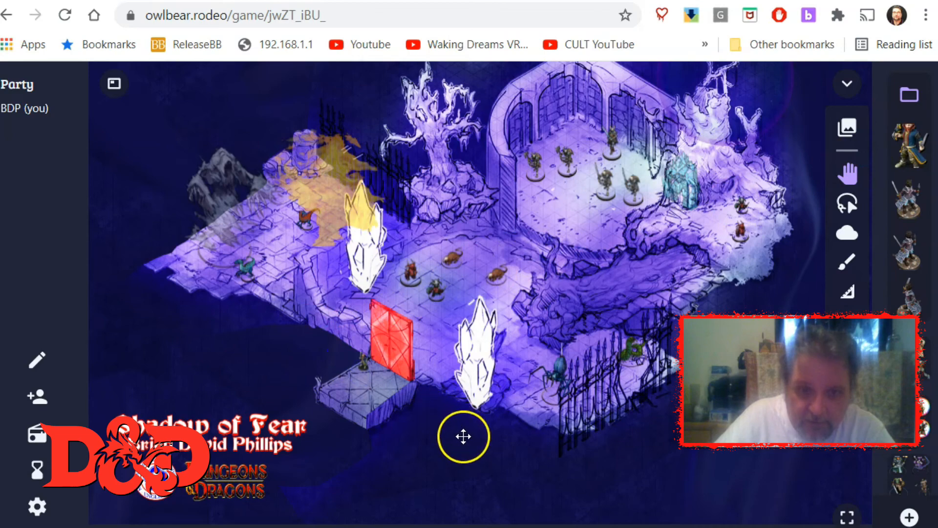
scroll(463, 436, "up", 10)
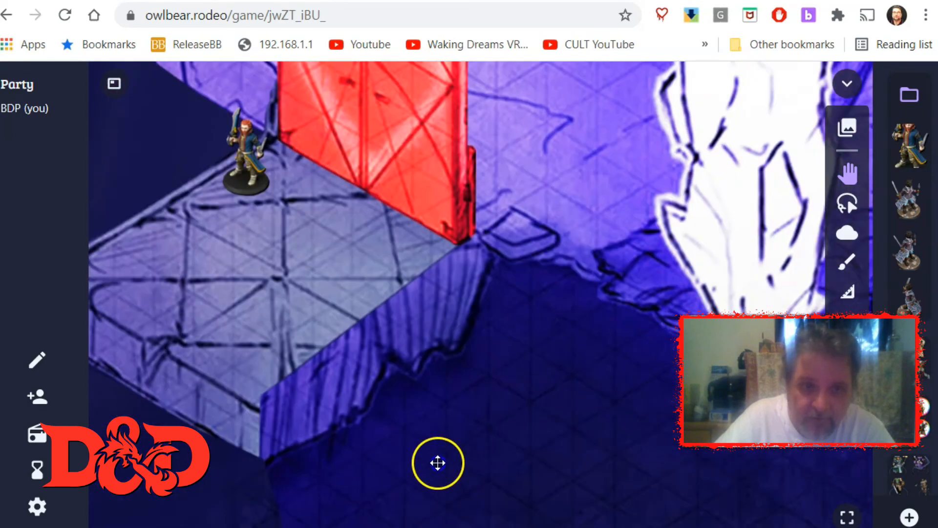
scroll(438, 463, "down", 5)
left_click_drag(572, 476, 645, 513)
scroll(496, 433, "up", 6)
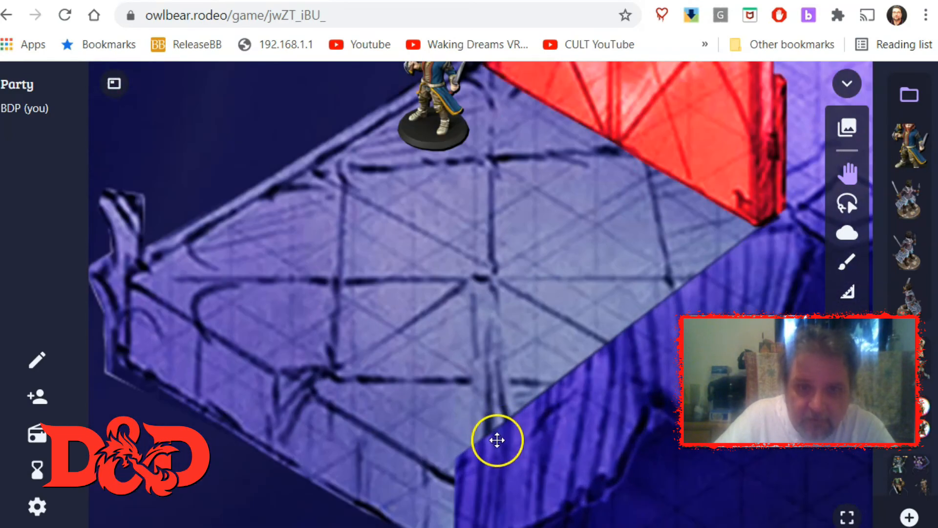
left_click_drag(477, 344, 477, 506)
scroll(543, 489, "up", 3)
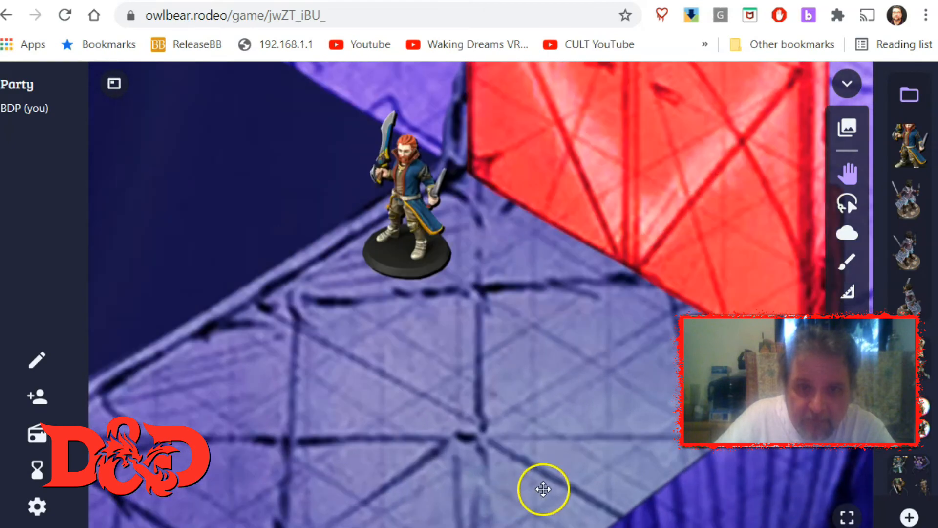
left_click_drag(459, 388, 478, 420)
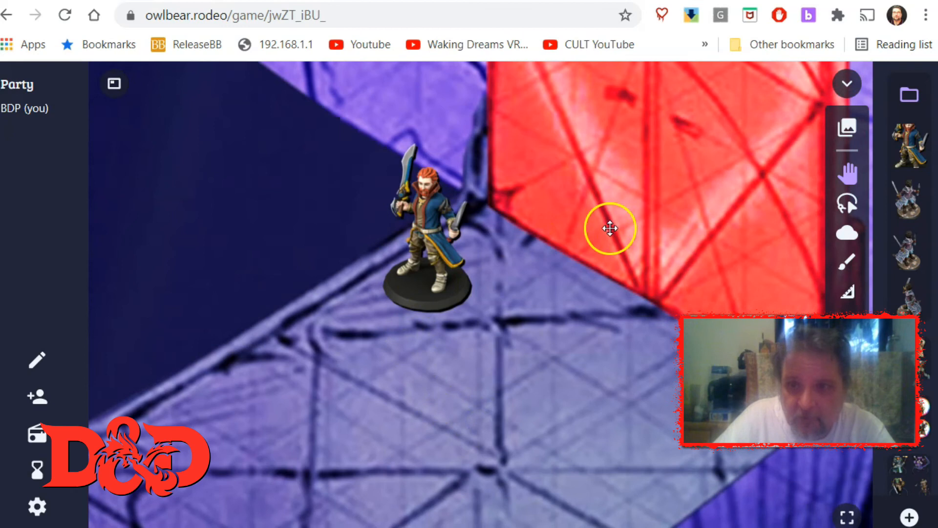
Place the Bdp Heimau 03 token on the platform next to Grog and enlarge it beyond Grog's size.
left_click_drag(917, 194, 303, 320)
left_click(303, 325)
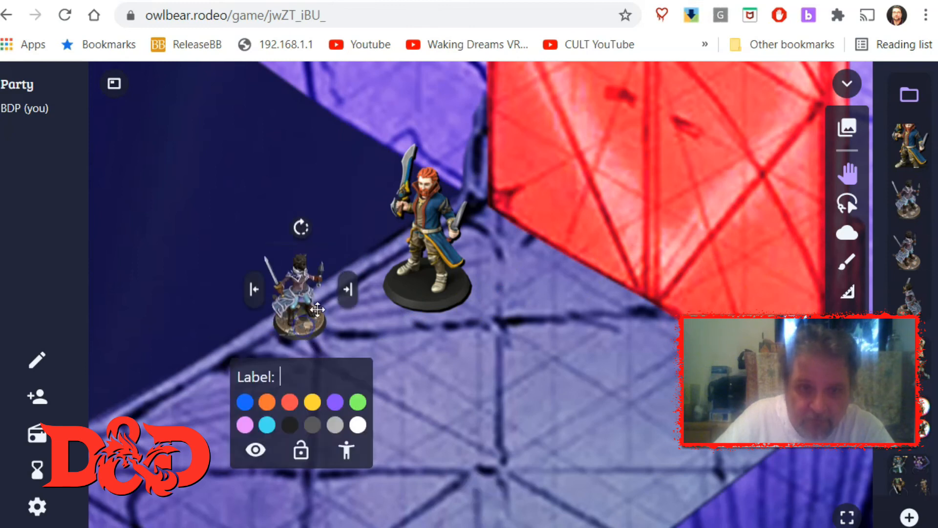
left_click_drag(351, 293, 382, 290)
left_click(525, 368)
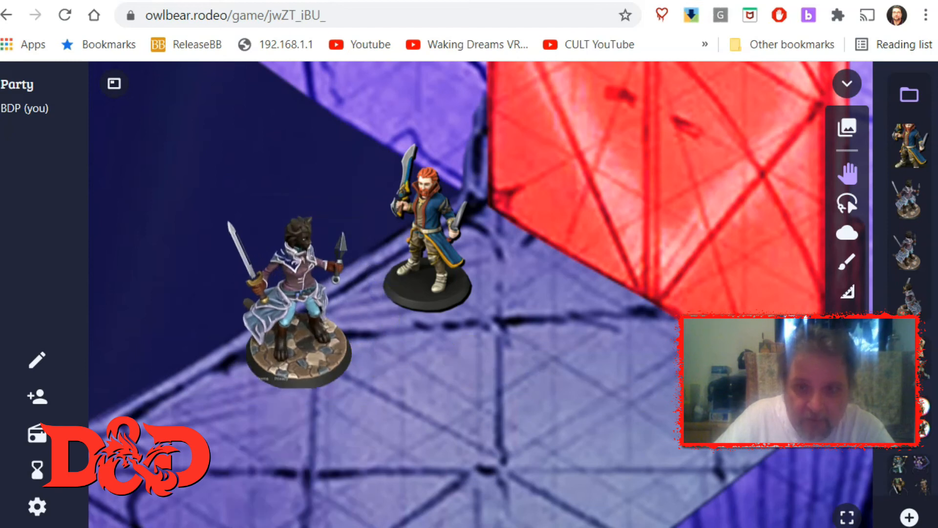
Shift the Grog token slightly and remove the two extra Heimau tokens near it from the map.
left_click(439, 299)
left_click_drag(427, 257, 447, 263)
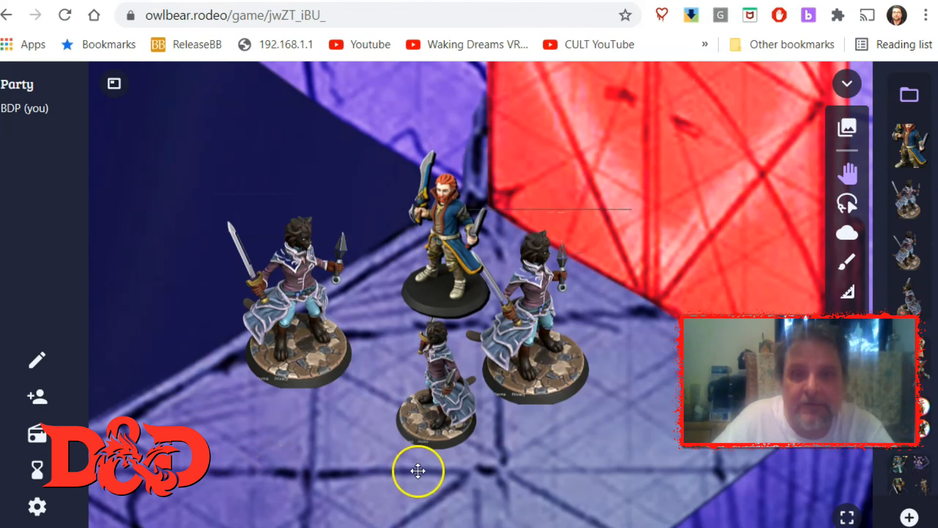
left_click_drag(539, 272, 477, 491)
left_click_drag(461, 423, 476, 491)
Reposition the remaining Heimau token and the Grog token further along the platform toward the red door.
left_click_drag(321, 384, 329, 351)
left_click_drag(453, 325, 454, 324)
left_click_drag(454, 291, 495, 287)
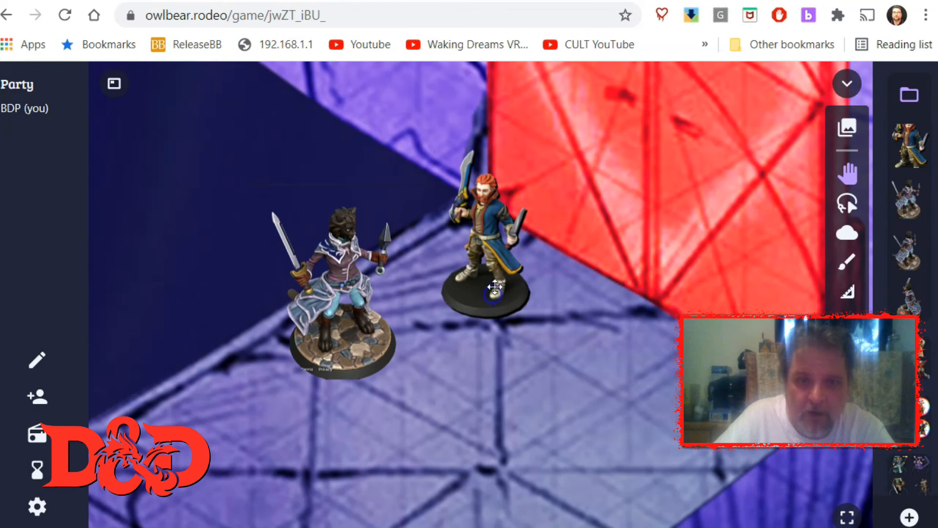
Try to enlarge the Grog token slightly.
left_click(499, 281)
mouse_move(530, 236)
left_mouse_down()
mouse_move(552, 236)
mouse_move(544, 240)
left_mouse_up()
left_click(553, 341)
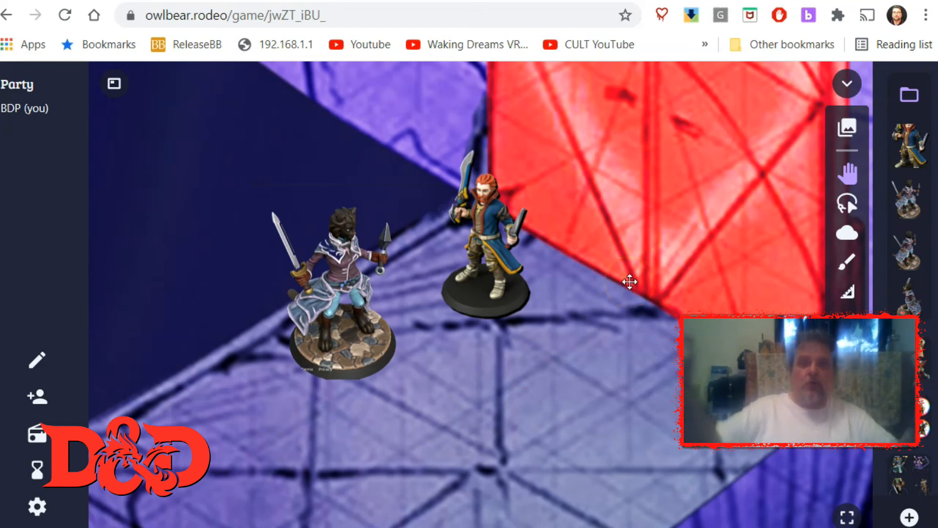
left_click_drag(573, 263, 581, 300)
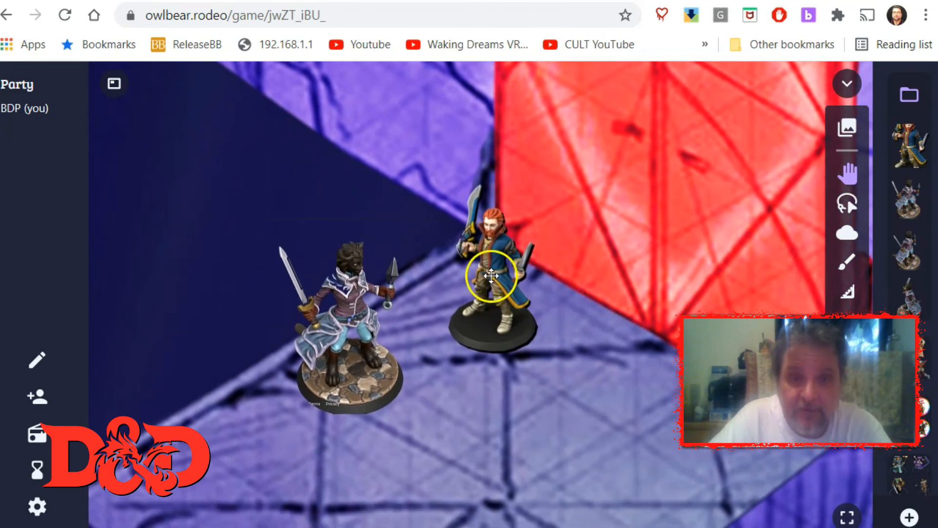
left_click_drag(580, 272, 558, 260)
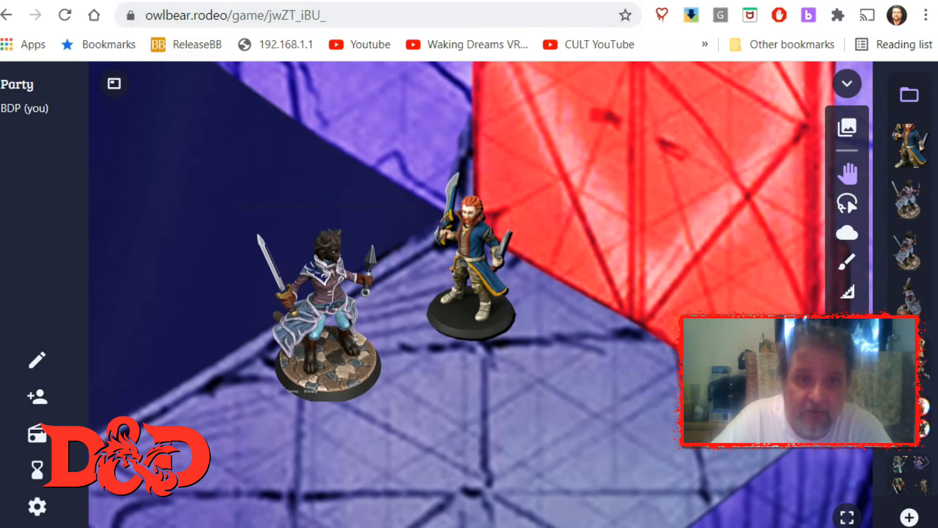
Switch to Hero Forge, open the saved heroes and select the Heimau figure.
left_click(210, 1)
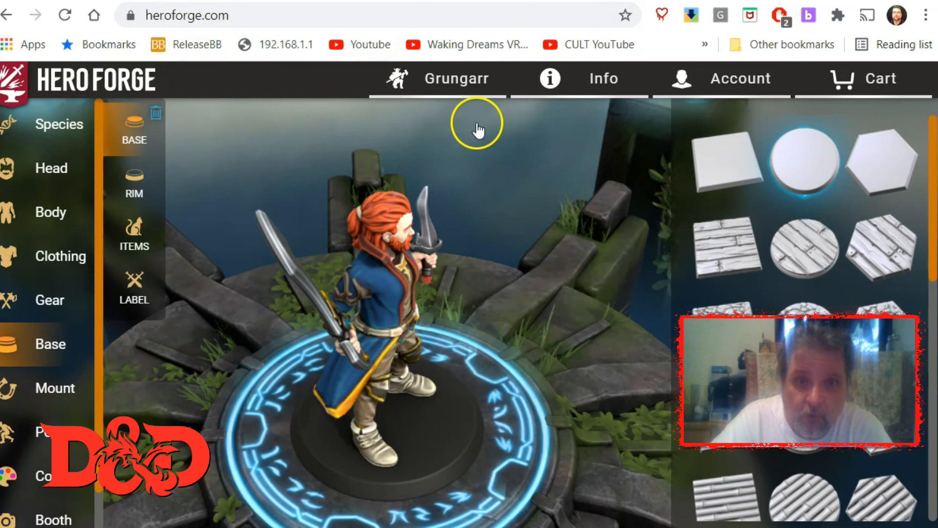
left_click(393, 84)
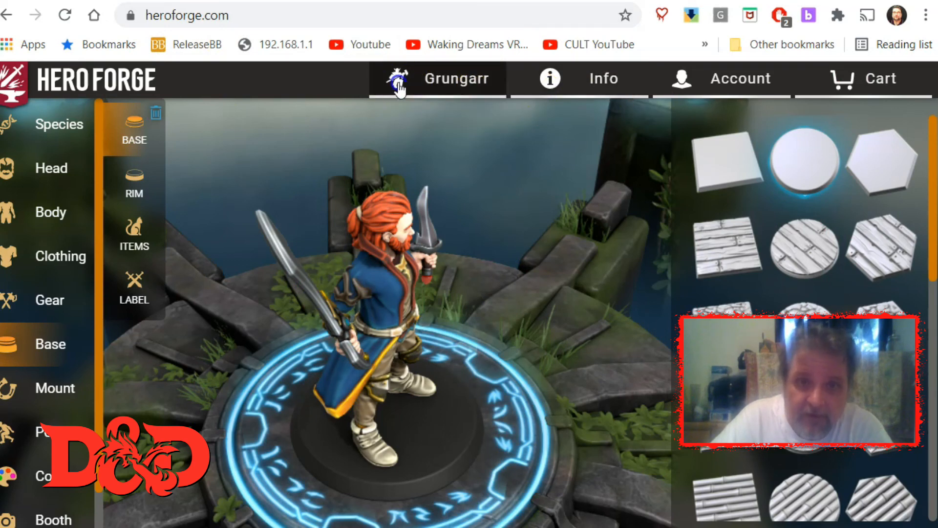
left_click(489, 396)
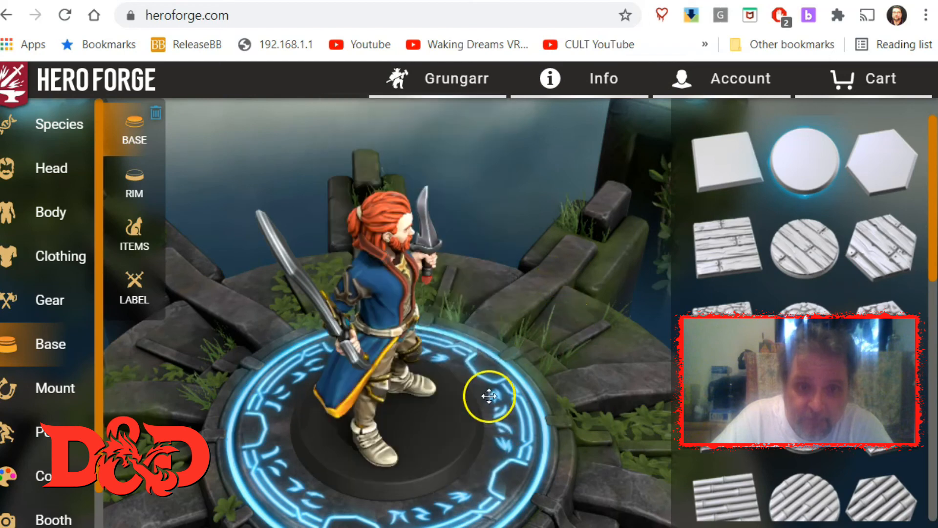
left_click(455, 78)
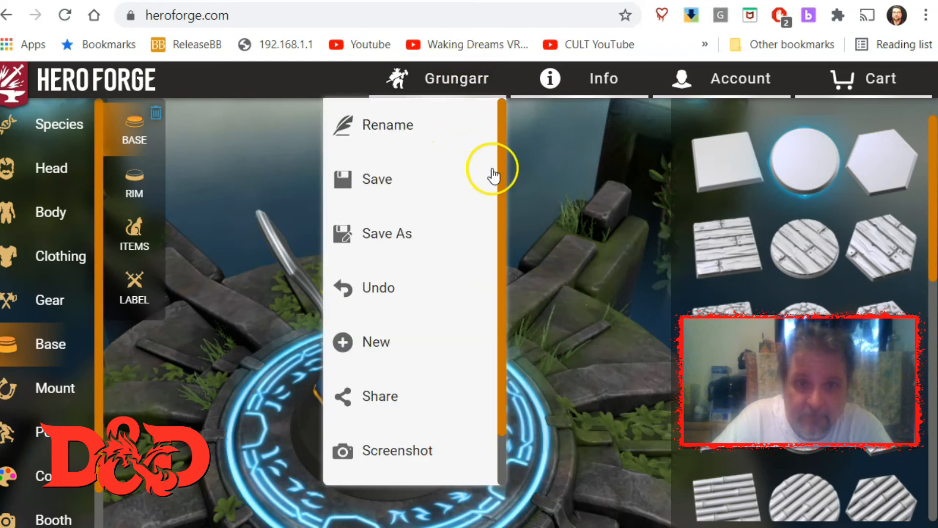
left_click_drag(500, 185, 499, 306)
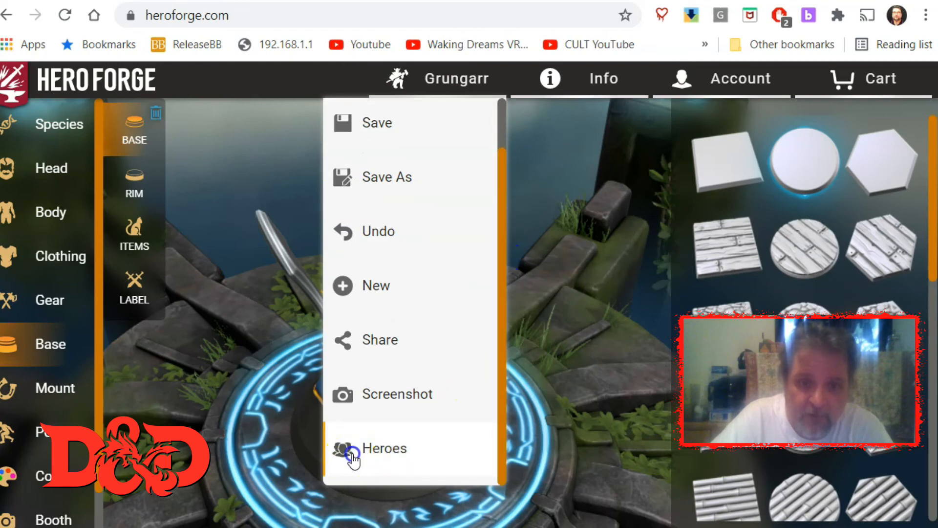
left_click(432, 450)
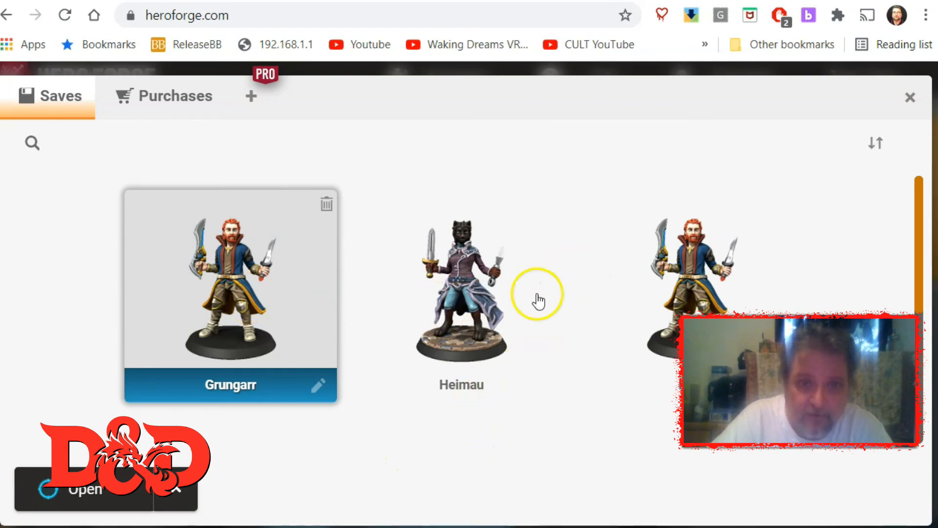
left_click(460, 281)
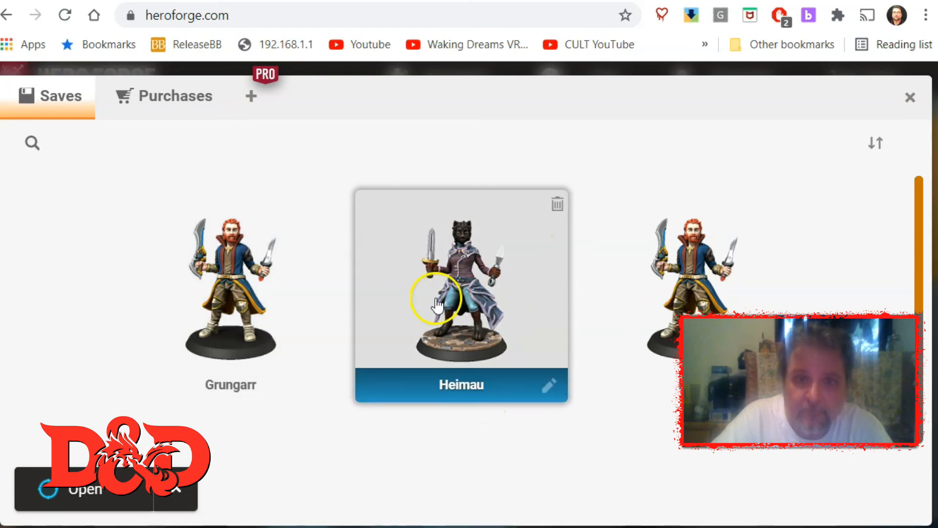